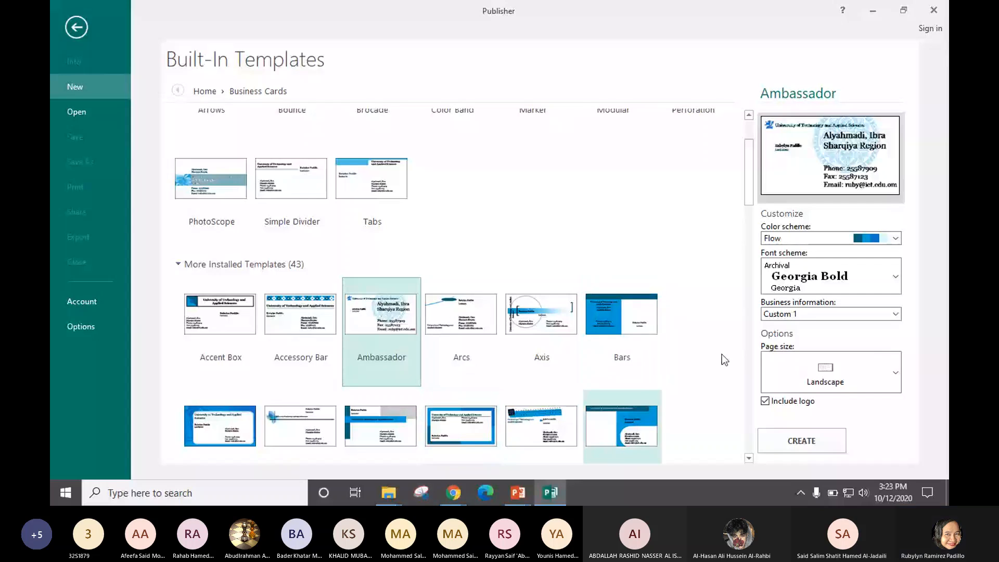
- Set the color scheme of the Ambassador business card template to Green
{"action": "left_click", "coordinate": [895, 239]}
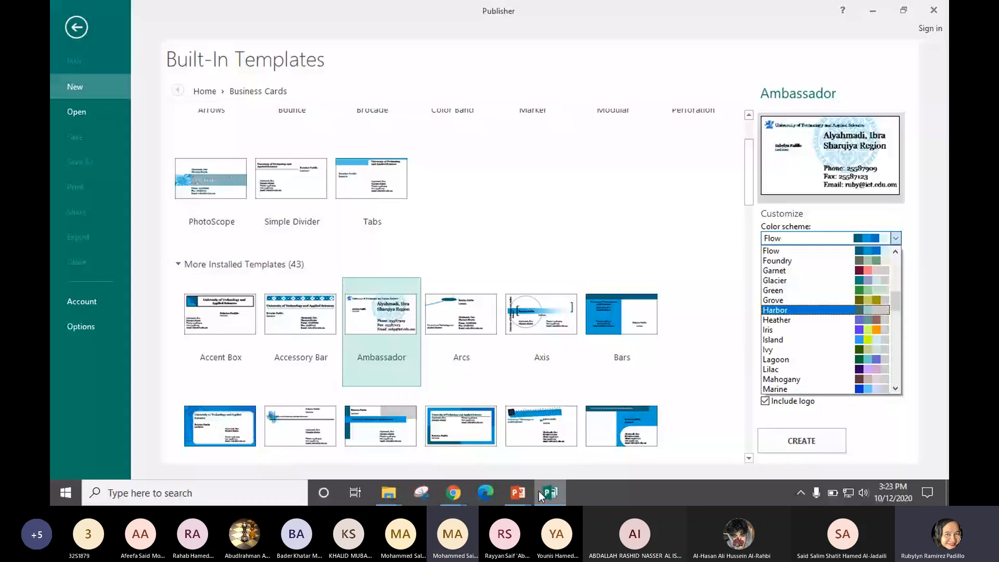
{"action": "key", "text": "alt+Tab"}
{"action": "key", "text": "alt+Tab"}
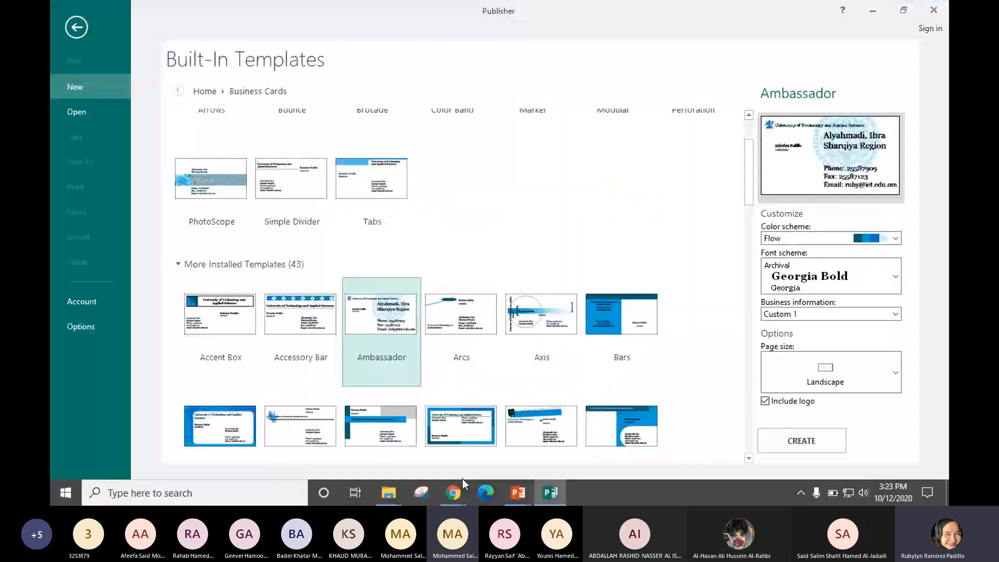
{"action": "left_click", "coordinate": [896, 239]}
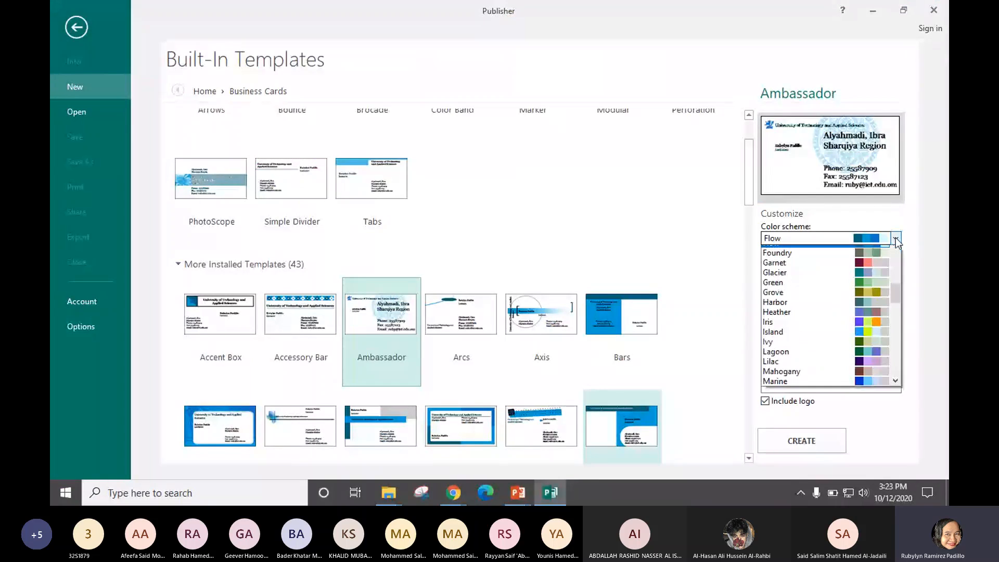
{"action": "left_click", "coordinate": [824, 291]}
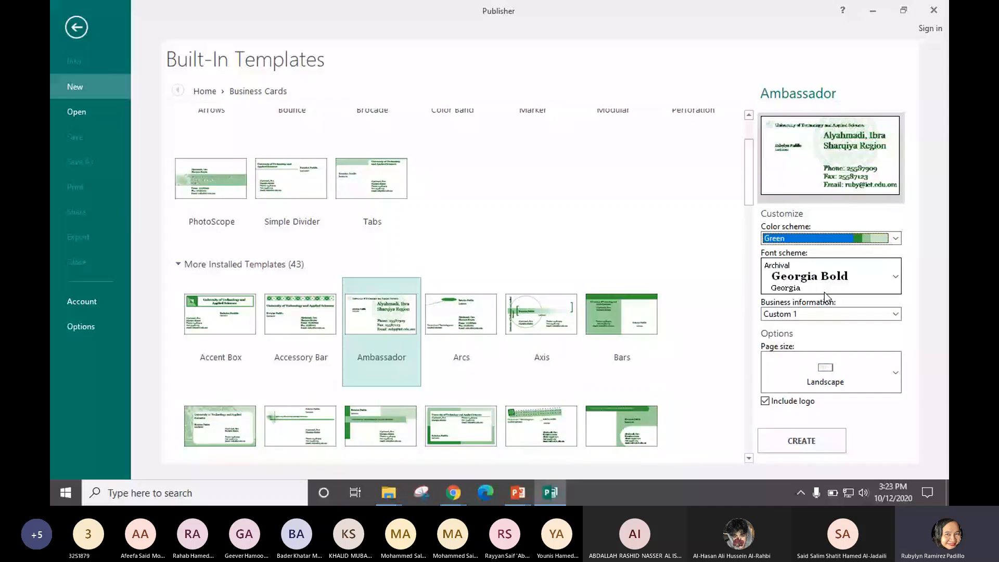
- Set the template's font scheme to Foundry, which uses Rockwell Extra headings and Rockwell body text
{"action": "key", "text": "alt+Tab"}
{"action": "key", "text": "alt+Tab"}
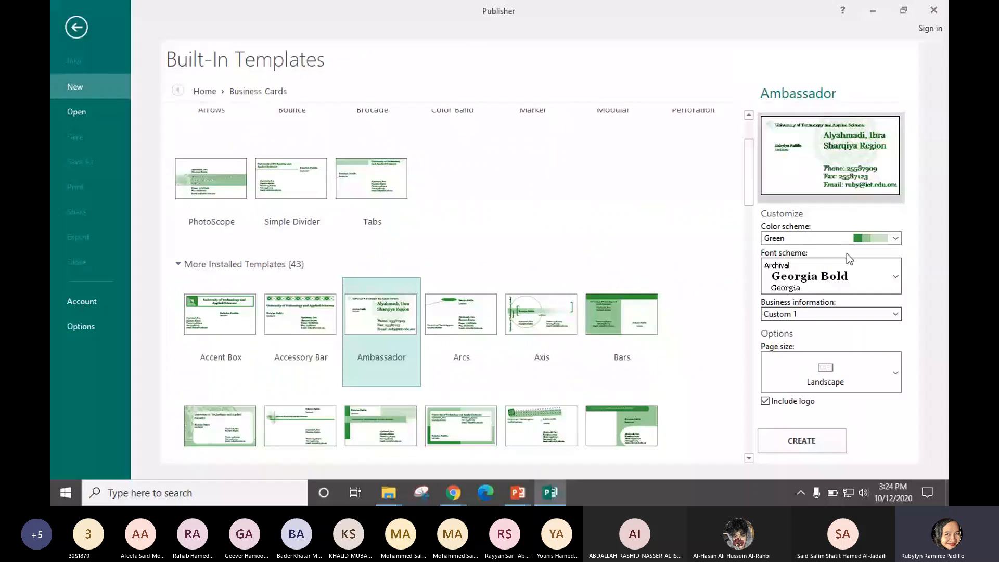
{"action": "left_click", "coordinate": [896, 276]}
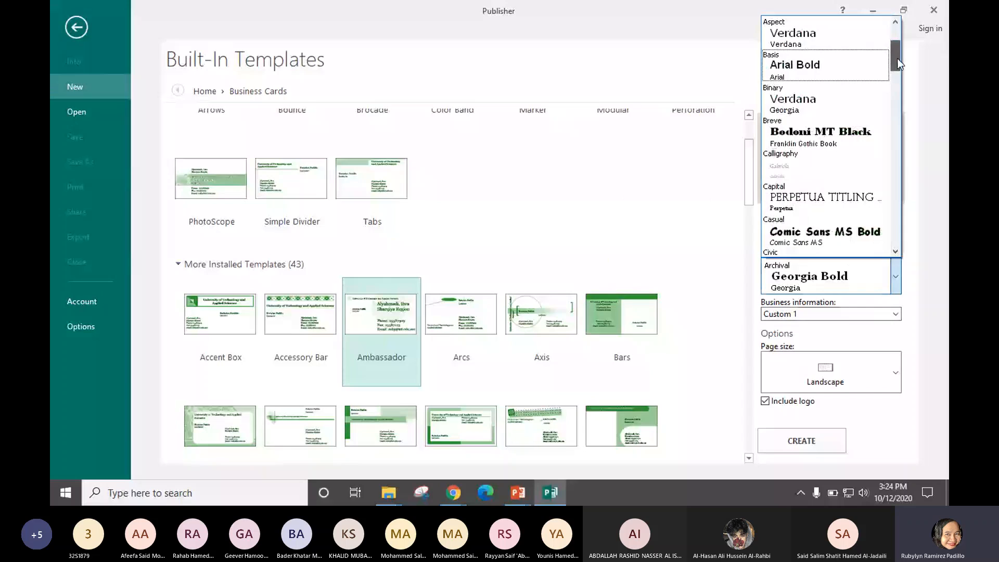
{"action": "left_click_drag", "start_coordinate": [897, 58], "coordinate": [899, 104]}
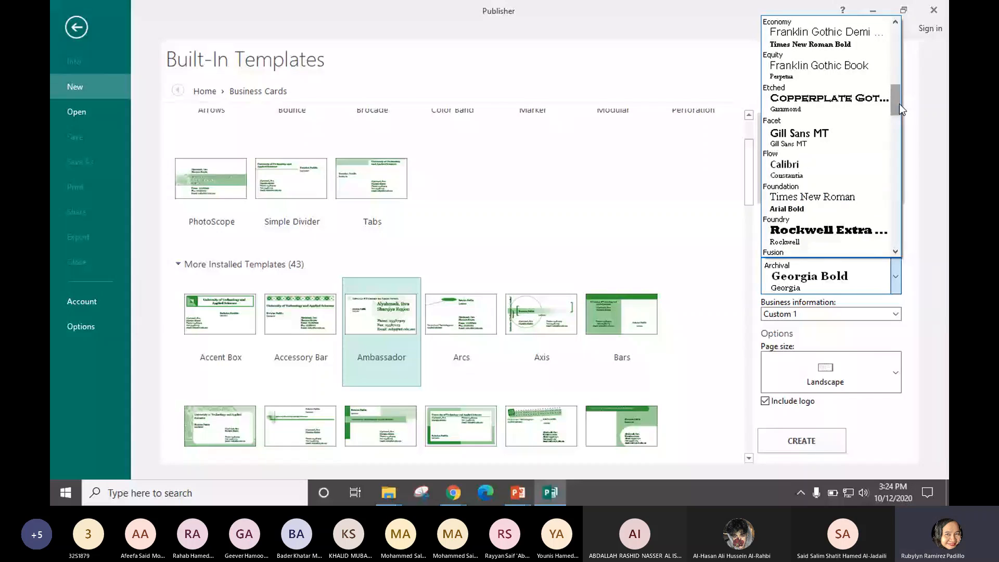
{"action": "left_click", "coordinate": [849, 237]}
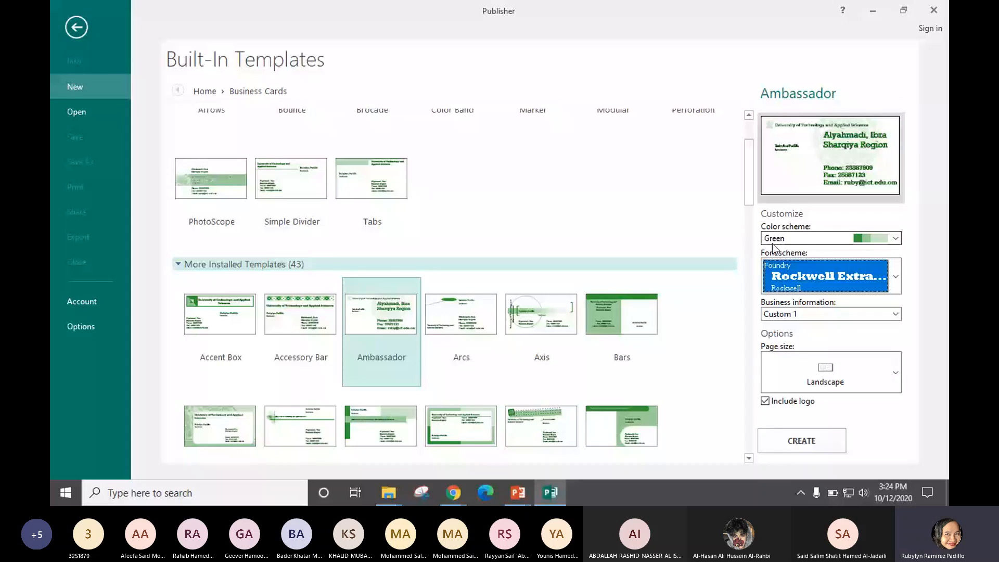
{"action": "left_click", "coordinate": [810, 281]}
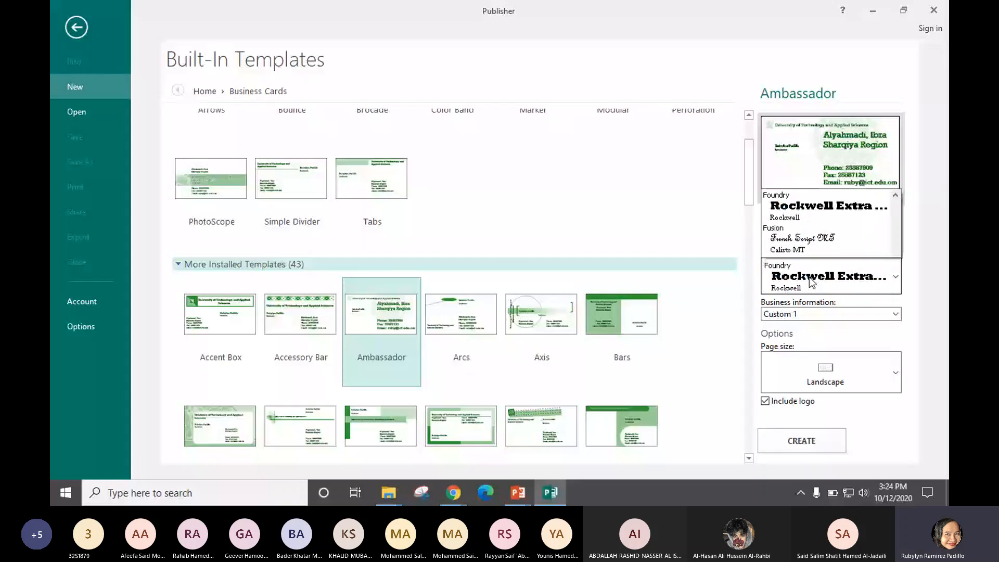
{"action": "left_click", "coordinate": [810, 277]}
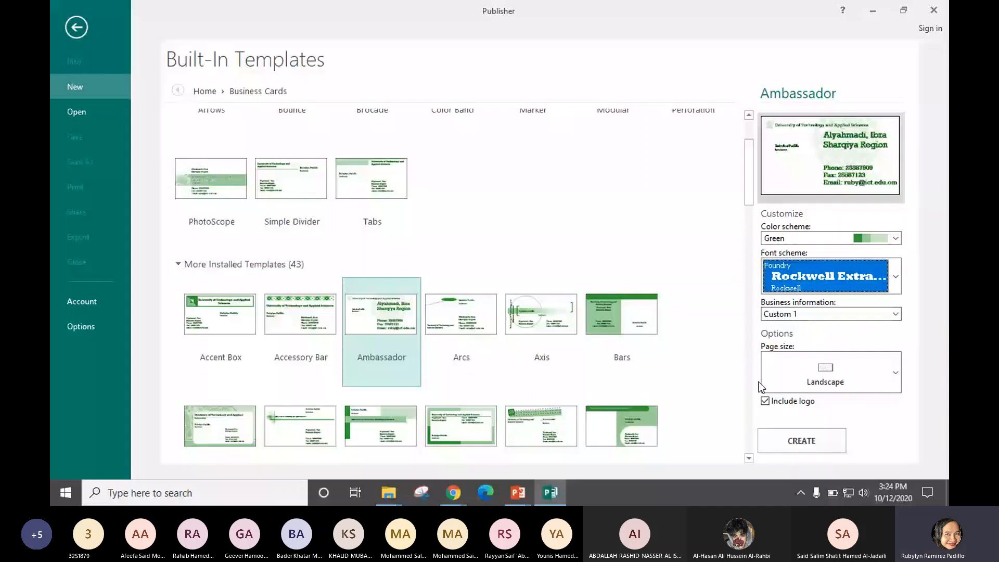
- Switch to the exercise slide in PowerPoint, underline the star shape, top left and effects instructions, circle item a and underline item b
{"action": "key", "text": "alt+Tab"}
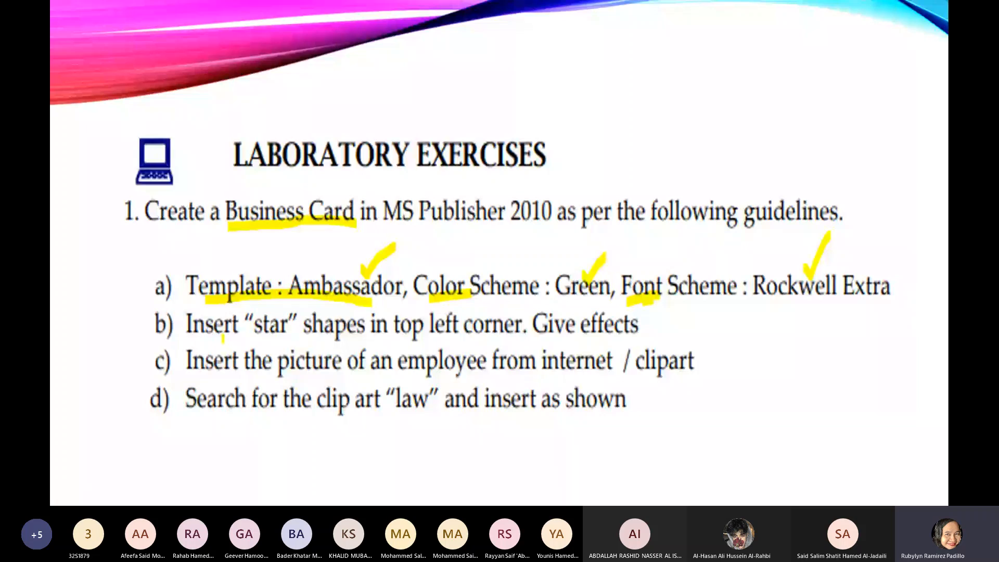
{"action": "left_click_drag", "start_coordinate": [224, 339], "coordinate": [321, 338]}
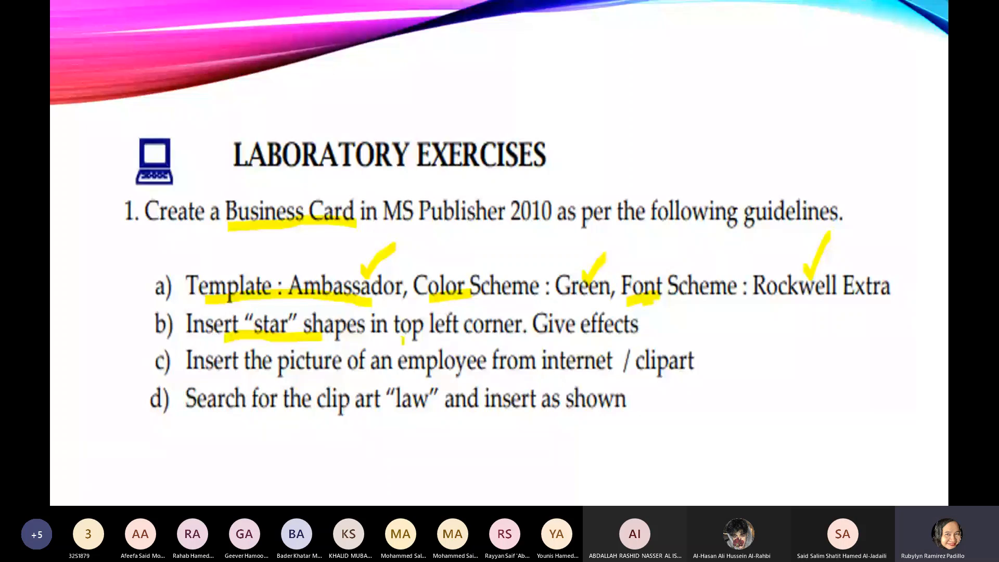
{"action": "left_click_drag", "start_coordinate": [403, 341], "coordinate": [471, 340]}
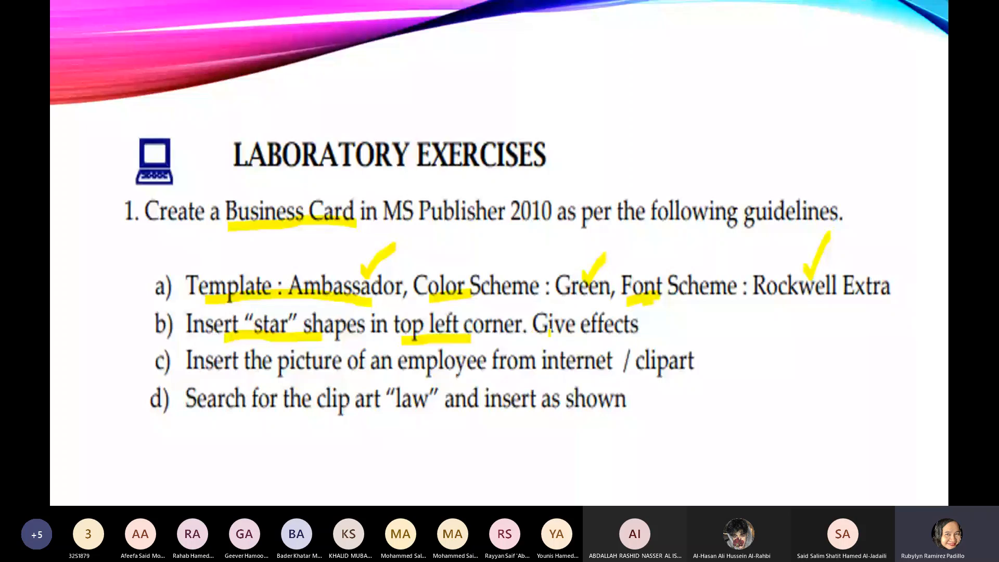
{"action": "left_click_drag", "start_coordinate": [541, 342], "coordinate": [238, 353]}
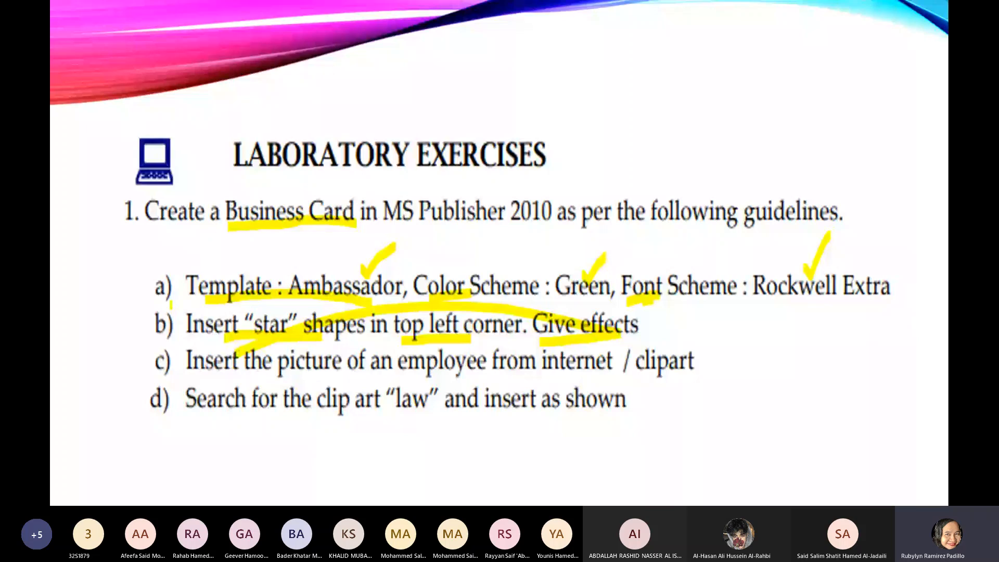
{"action": "left_click_drag", "start_coordinate": [170, 306], "coordinate": [155, 264]}
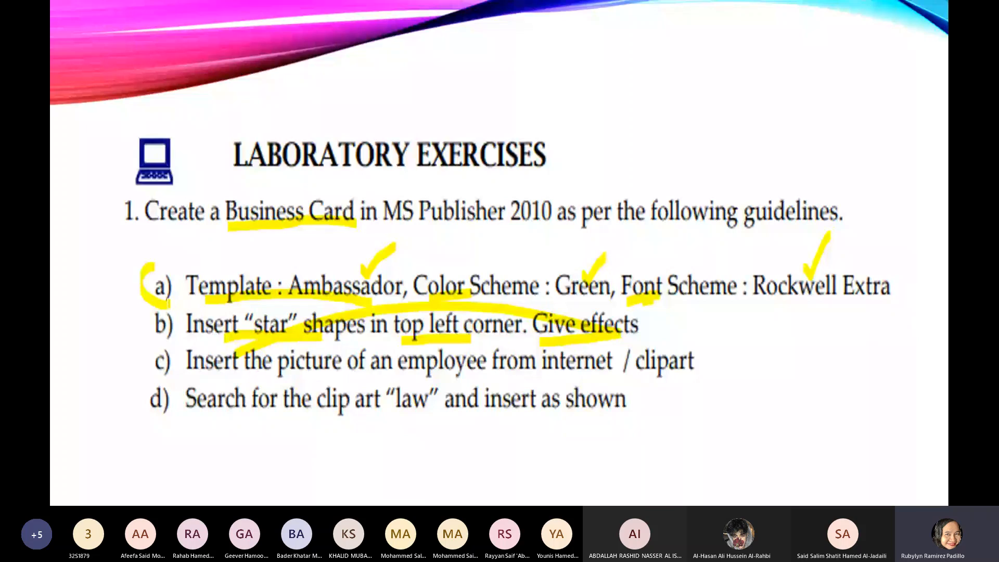
{"action": "left_click_drag", "start_coordinate": [152, 253], "coordinate": [166, 307]}
{"action": "left_click_drag", "start_coordinate": [145, 345], "coordinate": [184, 341]}
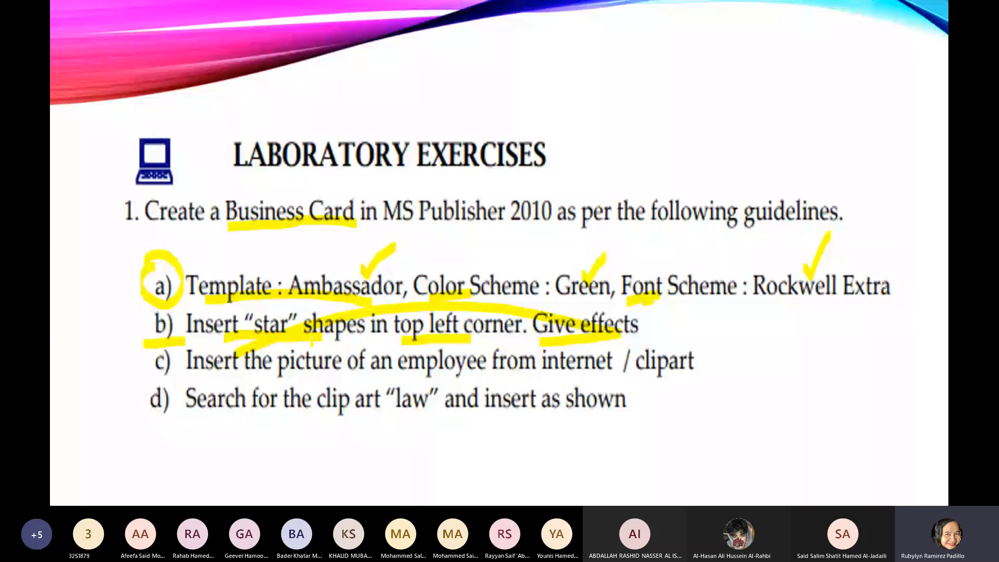
- Switch back to Publisher and create the business card from the customized Ambassador template
{"action": "key", "text": "alt+Tab"}
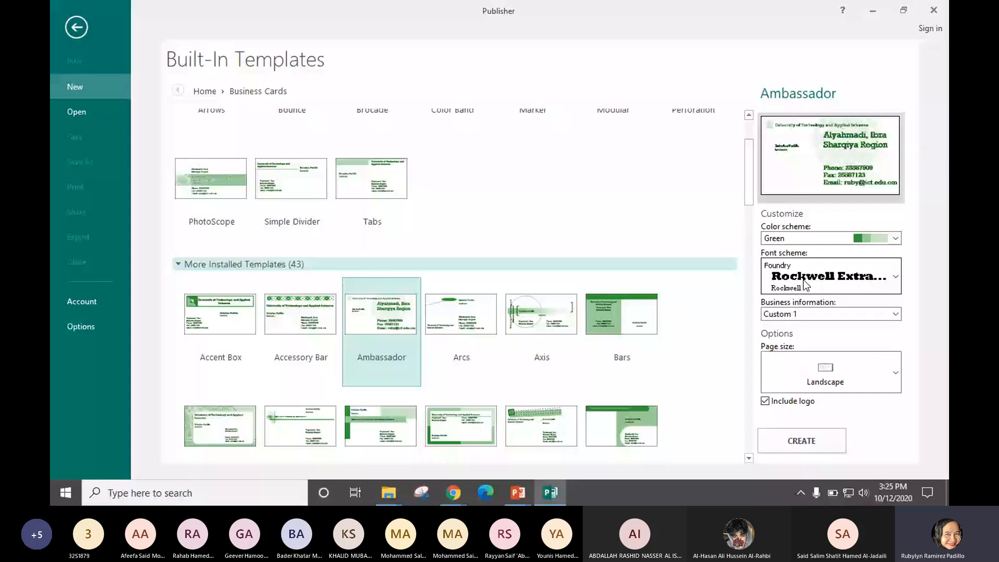
{"action": "left_click", "coordinate": [794, 442]}
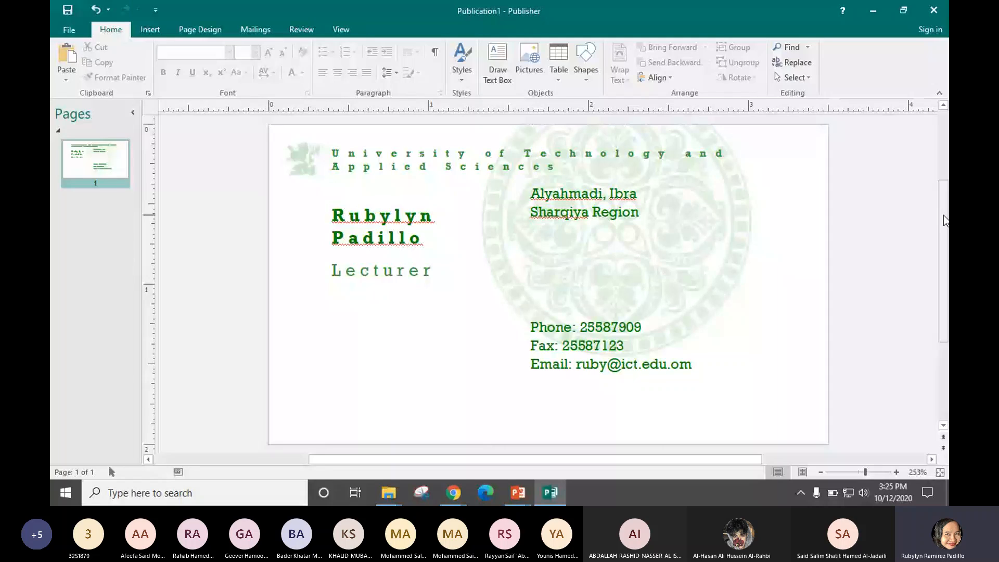
{"action": "left_click_drag", "start_coordinate": [943, 216], "coordinate": [943, 212]}
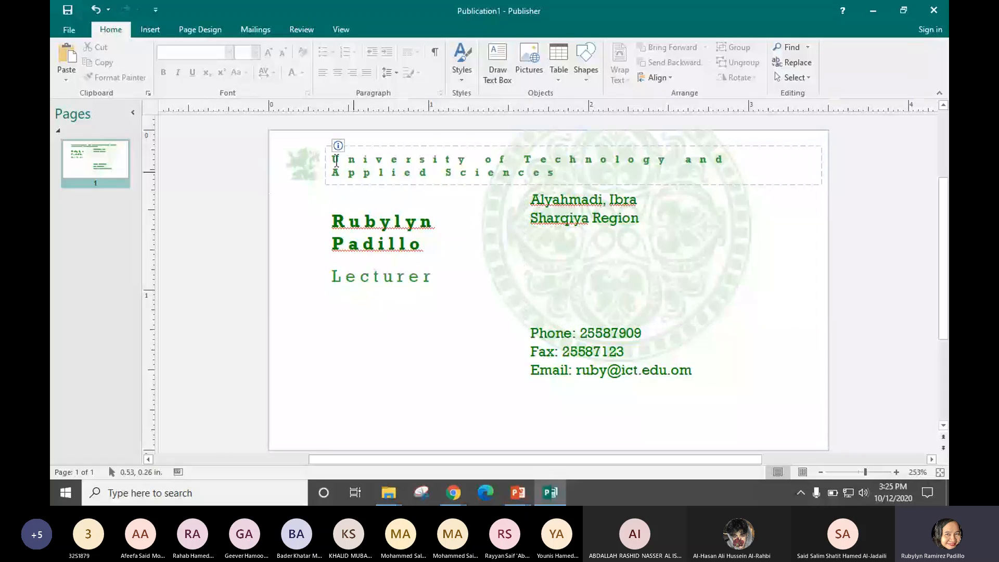
- Review the stored business information set and the address, name, job title and contact text boxes on the card
{"action": "left_click", "coordinate": [151, 30]}
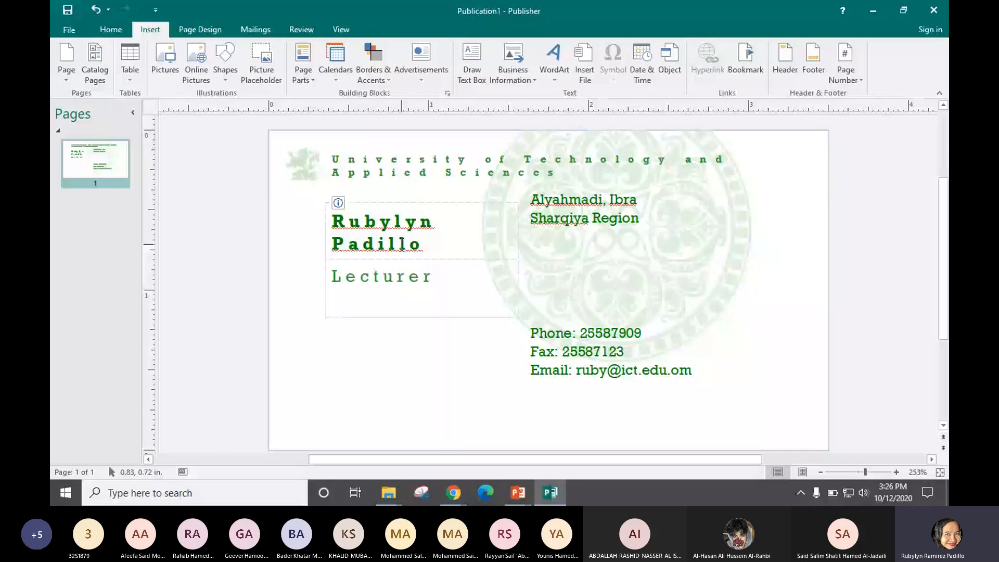
{"action": "left_click", "coordinate": [523, 66]}
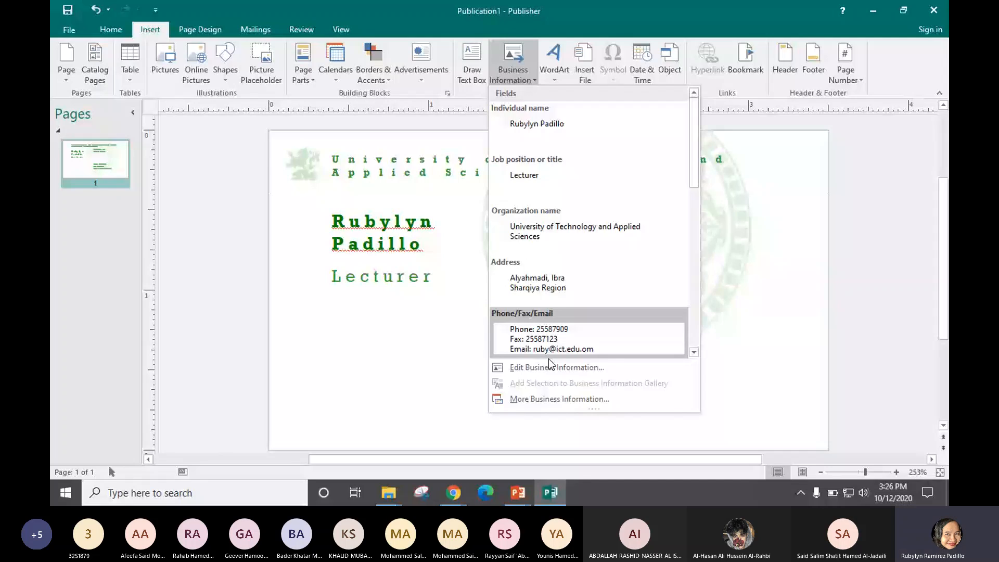
{"action": "left_click", "coordinate": [549, 364]}
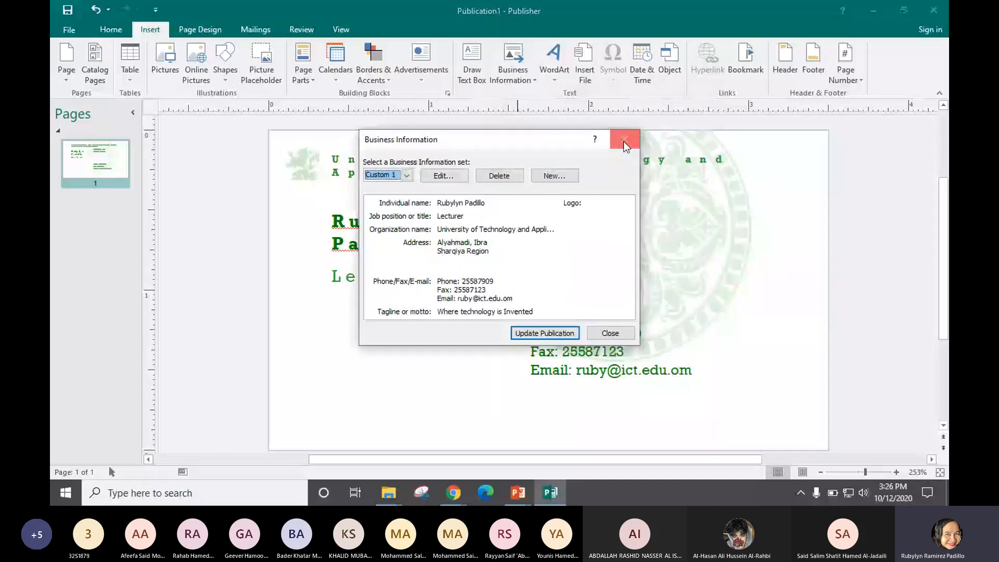
{"action": "left_click", "coordinate": [625, 140]}
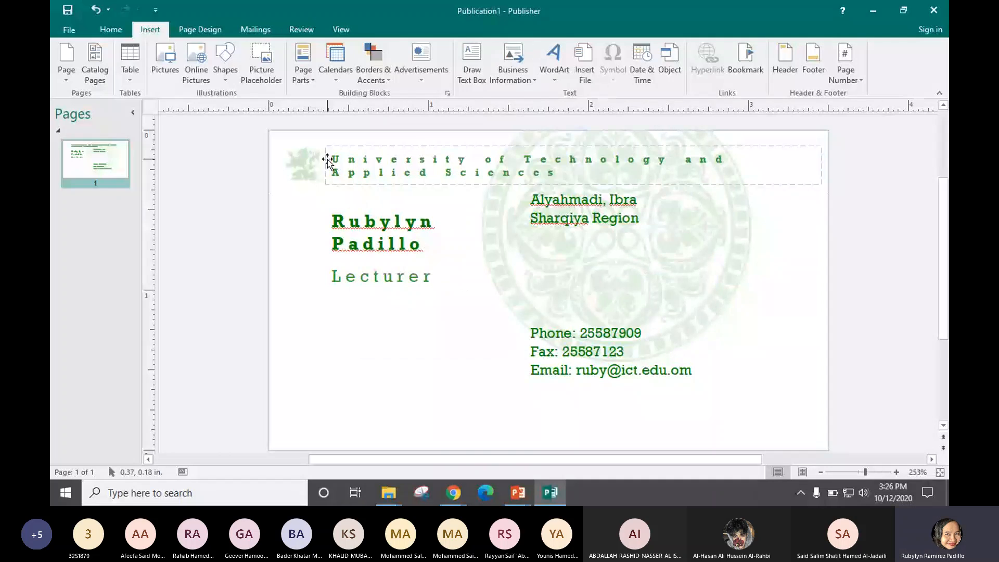
{"action": "left_click", "coordinate": [583, 219]}
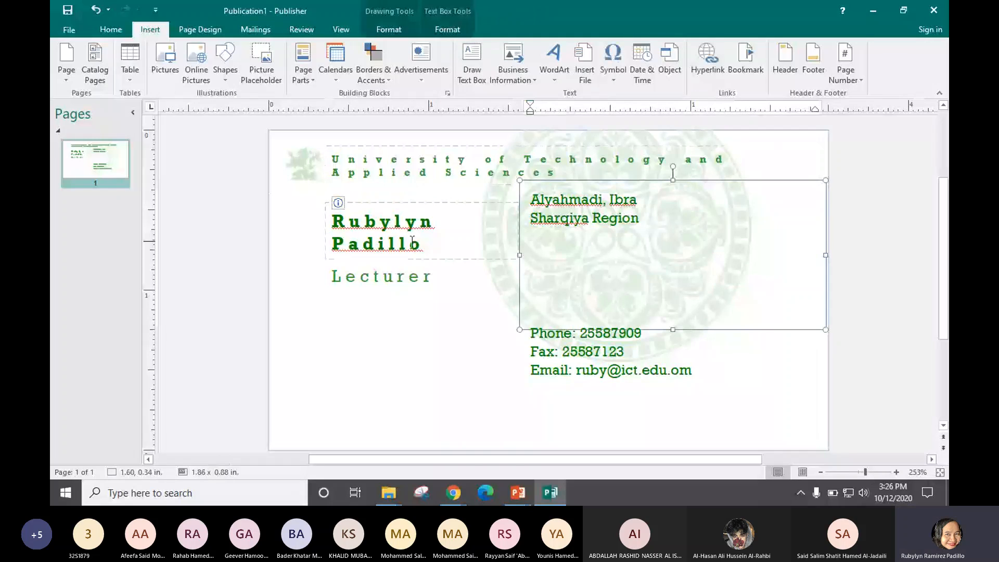
{"action": "left_click", "coordinate": [364, 221]}
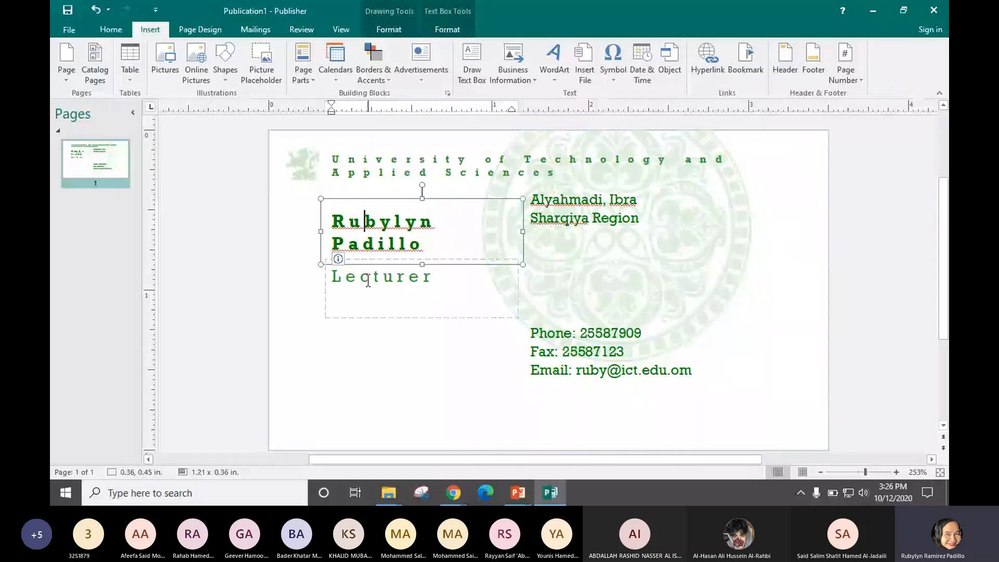
{"action": "left_click", "coordinate": [368, 281]}
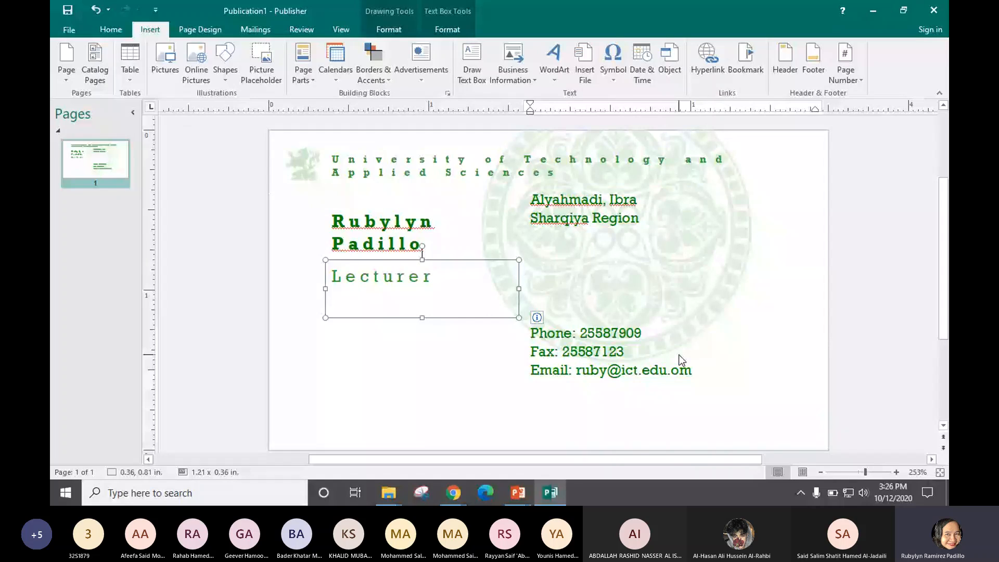
{"action": "left_click", "coordinate": [680, 358]}
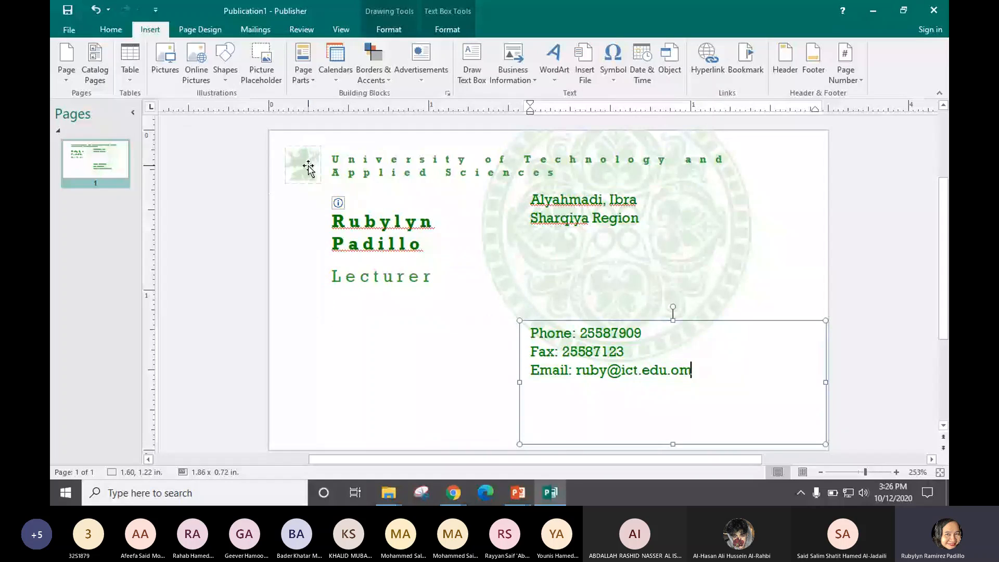
- Edit the address in the Custom 1 business information set: start the town on a new line, prefix the region with "Al-", and save
{"action": "left_click", "coordinate": [519, 85]}
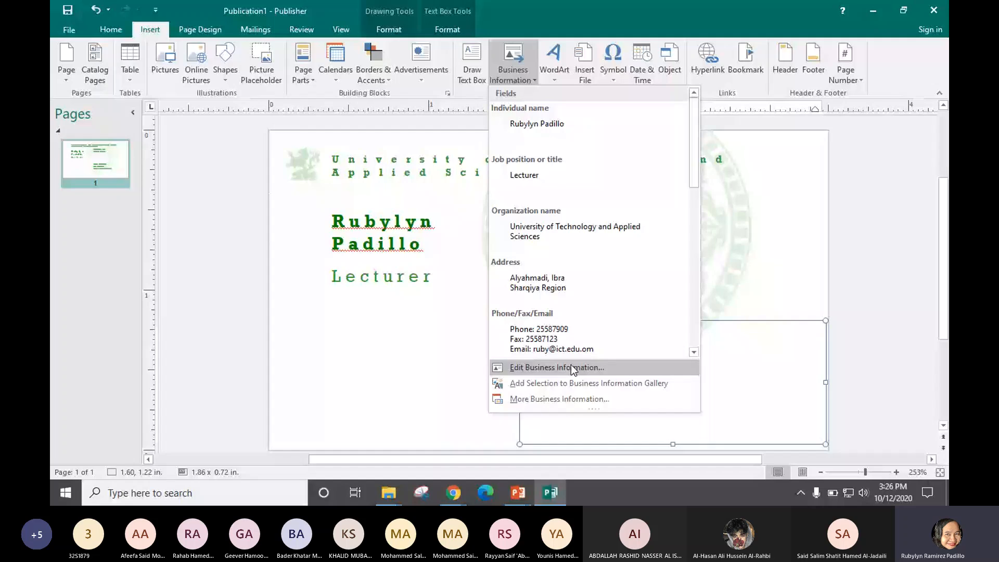
{"action": "left_click", "coordinate": [571, 368]}
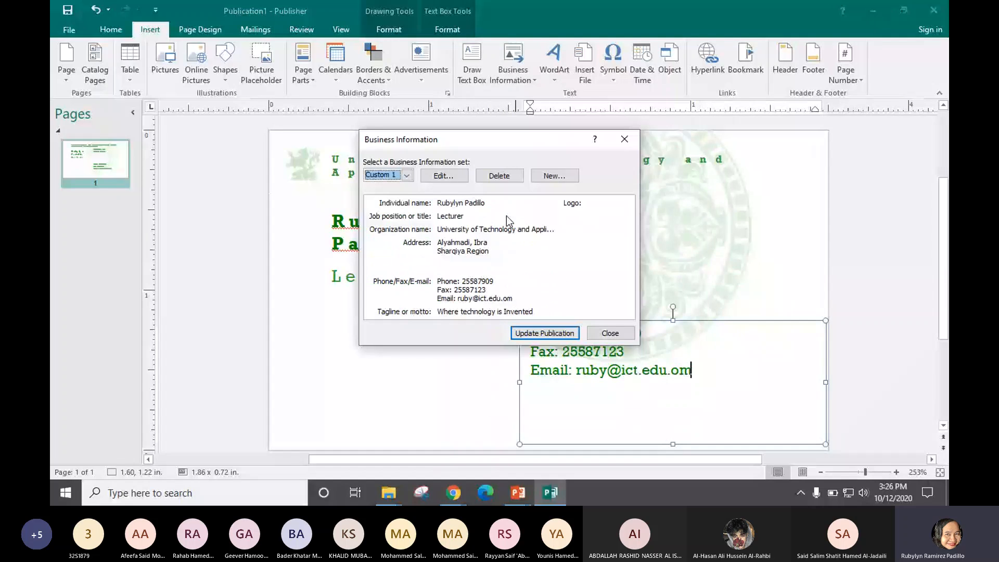
{"action": "left_click", "coordinate": [444, 176]}
{"action": "left_click", "coordinate": [415, 259]}
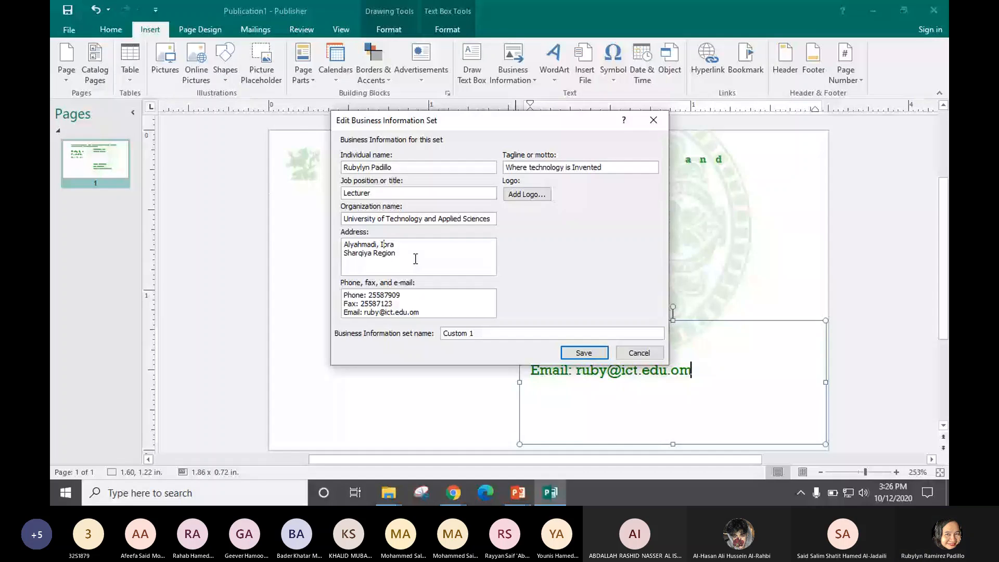
{"action": "key", "text": "Return"}
{"action": "key", "text": "End"}
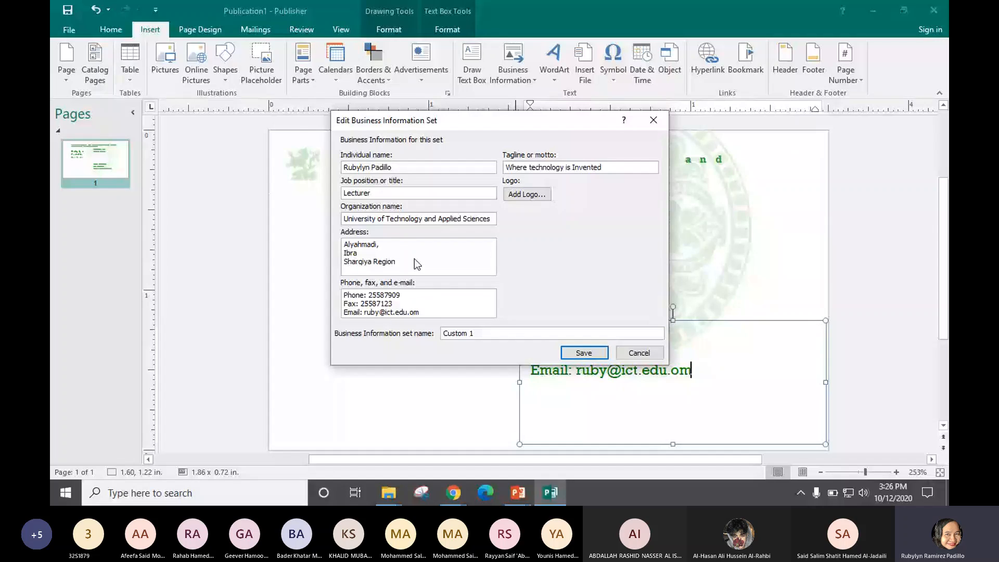
{"action": "type", "text": "Al-"}
{"action": "key", "text": "Return"}
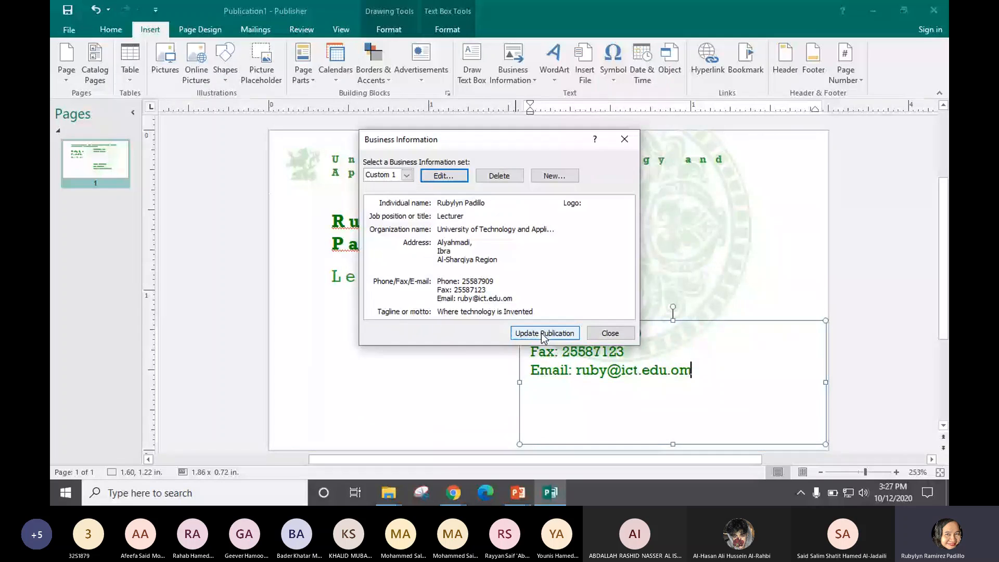
- Update the publication with the edited business information and resize the address text box to about 1.82 x 0.67 in
{"action": "left_click", "coordinate": [541, 333]}
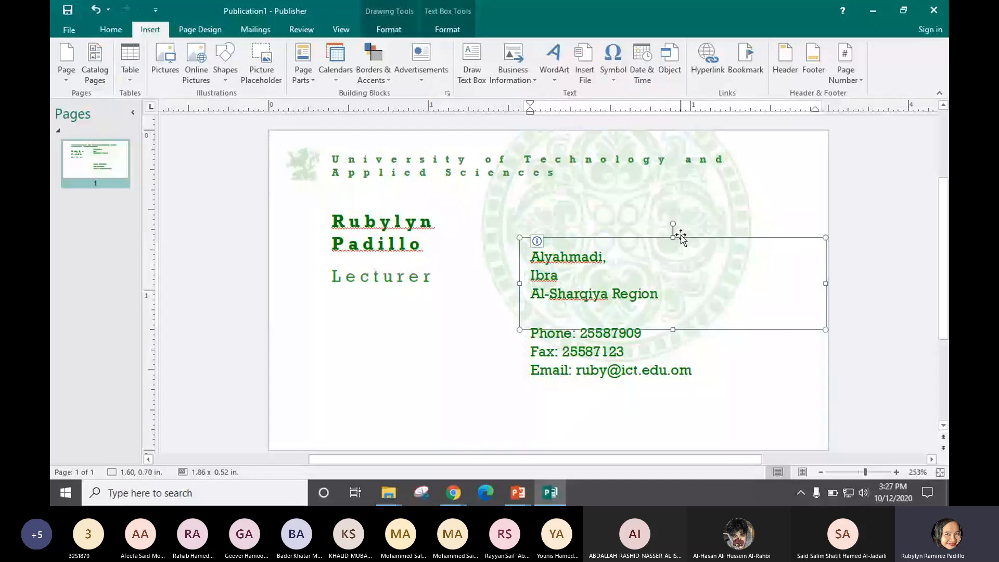
{"action": "left_click_drag", "start_coordinate": [680, 235], "coordinate": [653, 217]}
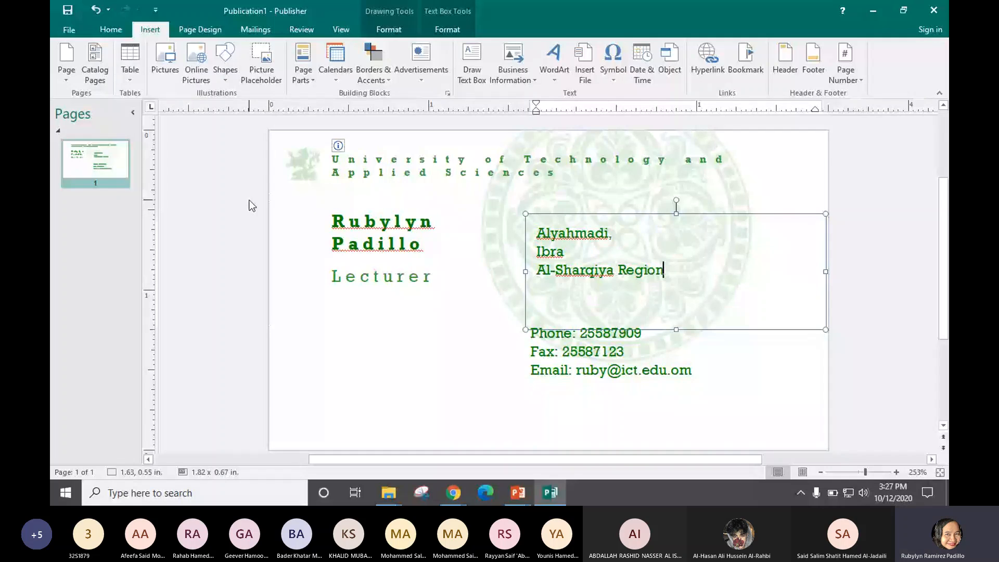
- Review the business information fields, the address and contact text boxes on the card, and the laboratory exercise guidelines
{"action": "left_click", "coordinate": [526, 72]}
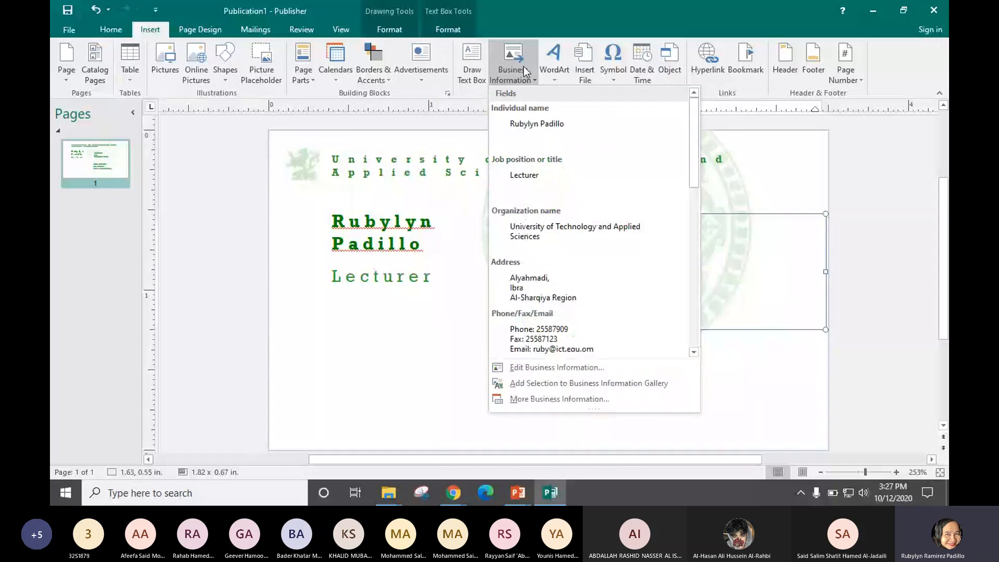
{"action": "left_click", "coordinate": [541, 287]}
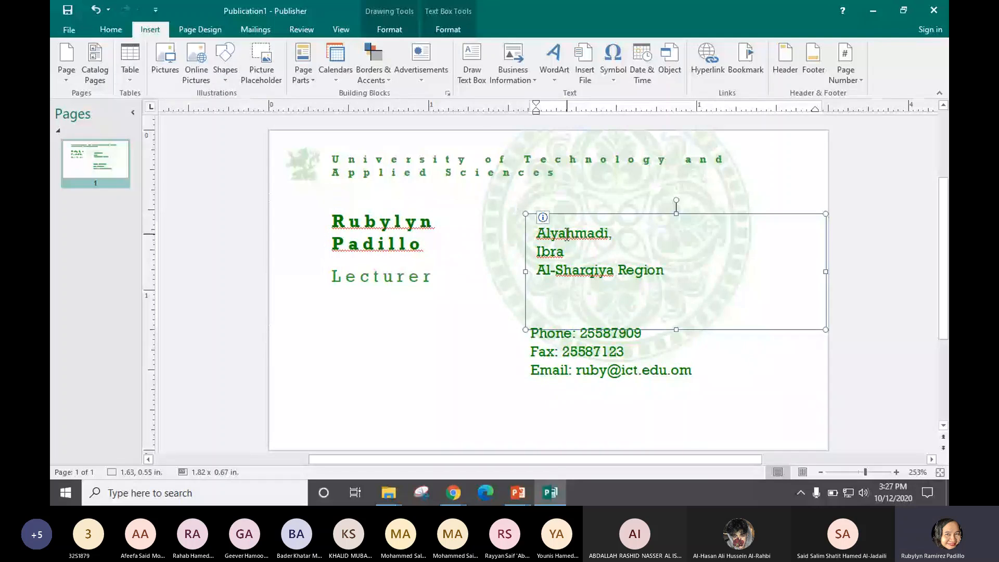
{"action": "left_click", "coordinate": [643, 346]}
{"action": "left_click", "coordinate": [659, 392]}
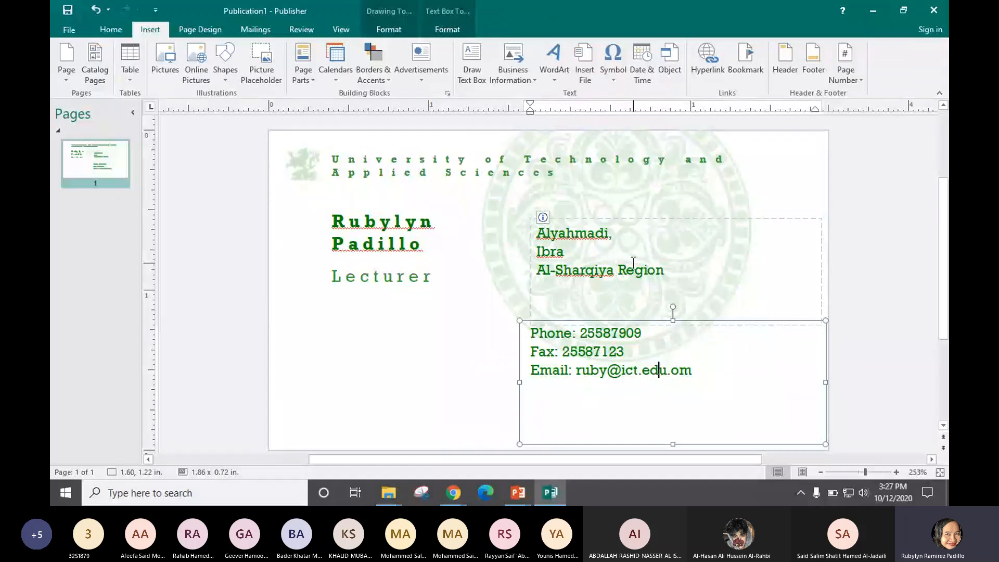
{"action": "left_click", "coordinate": [557, 390]}
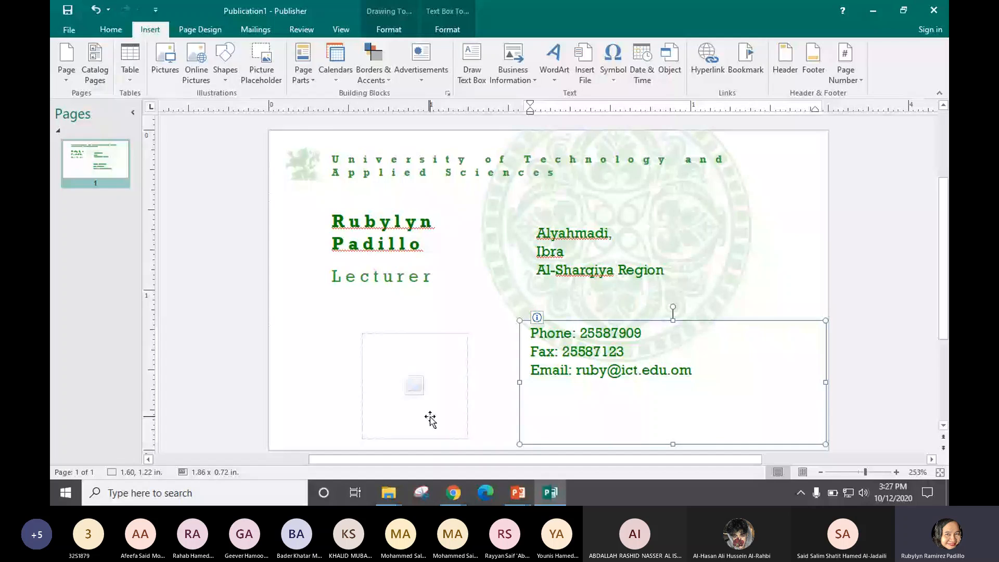
{"action": "left_click", "coordinate": [561, 451]}
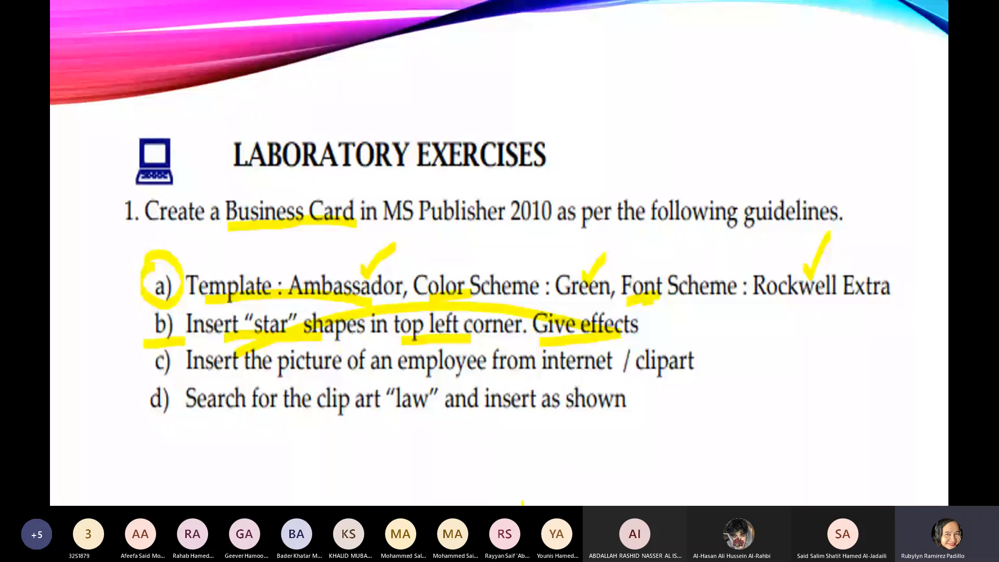
{"action": "key", "text": "alt+Tab"}
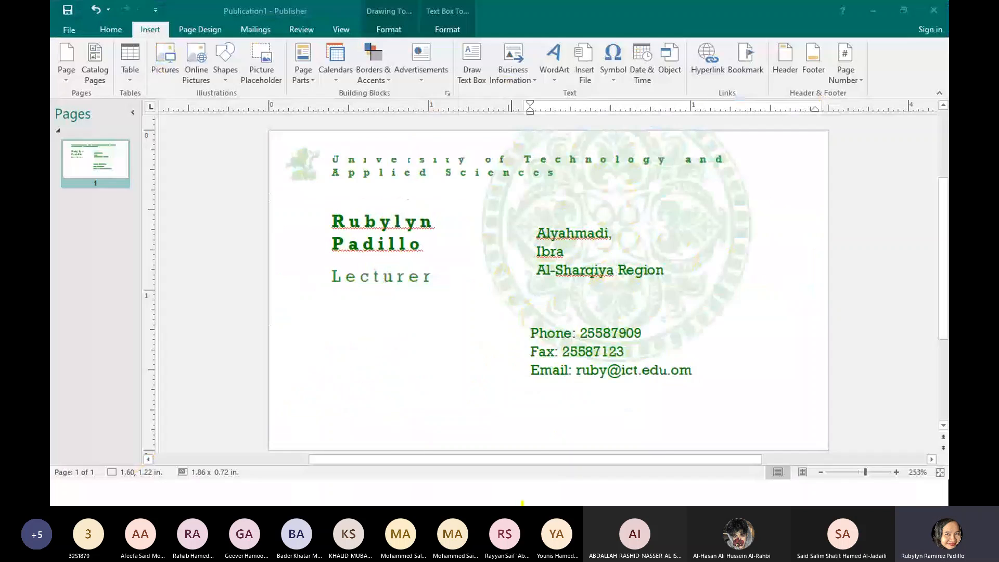
- Draw a five-point star shape about 0.44 x 0.38 in at the card's upper-left corner, over the logo
{"action": "left_click", "coordinate": [308, 320]}
{"action": "left_click", "coordinate": [110, 29]}
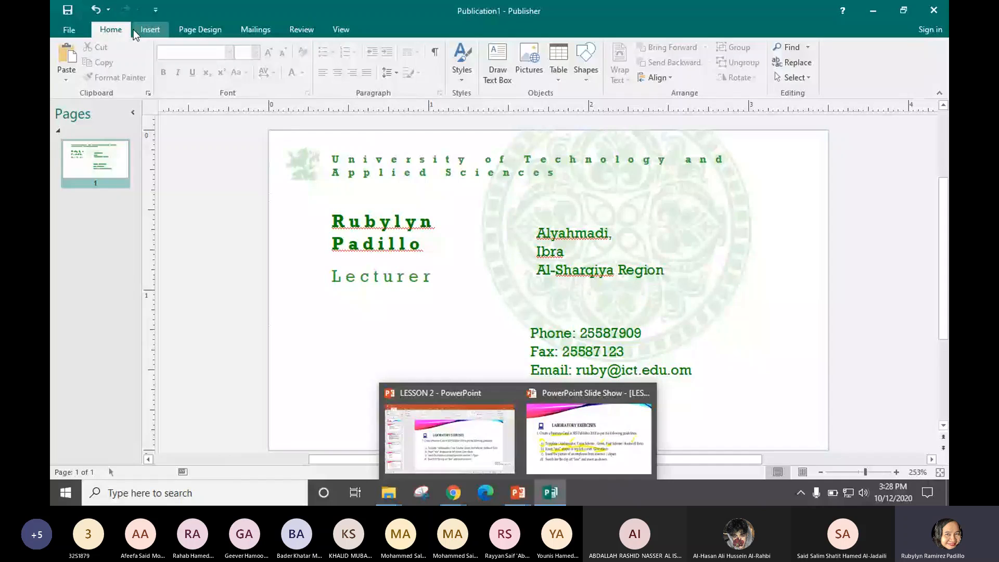
{"action": "left_click", "coordinate": [148, 30]}
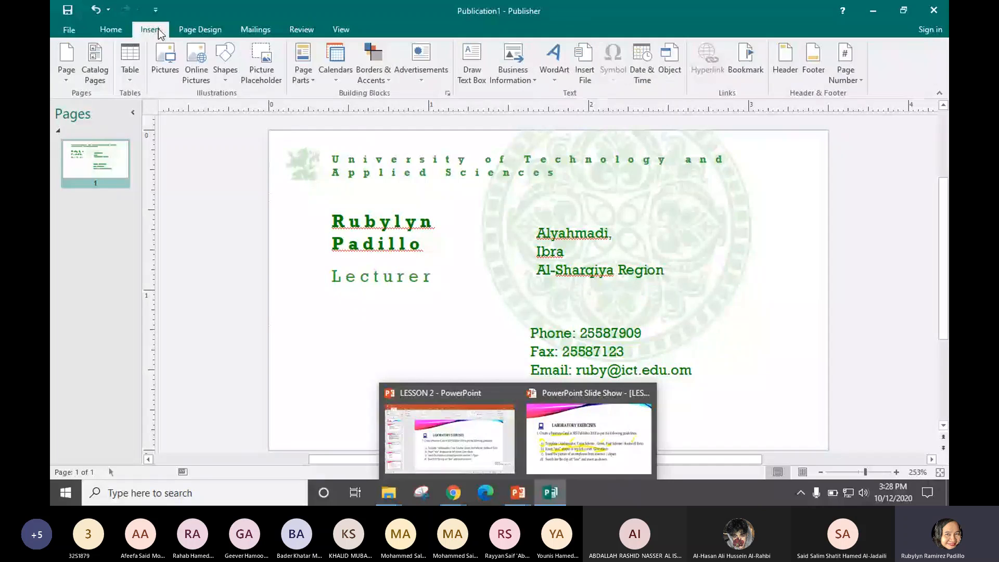
{"action": "left_click", "coordinate": [226, 65]}
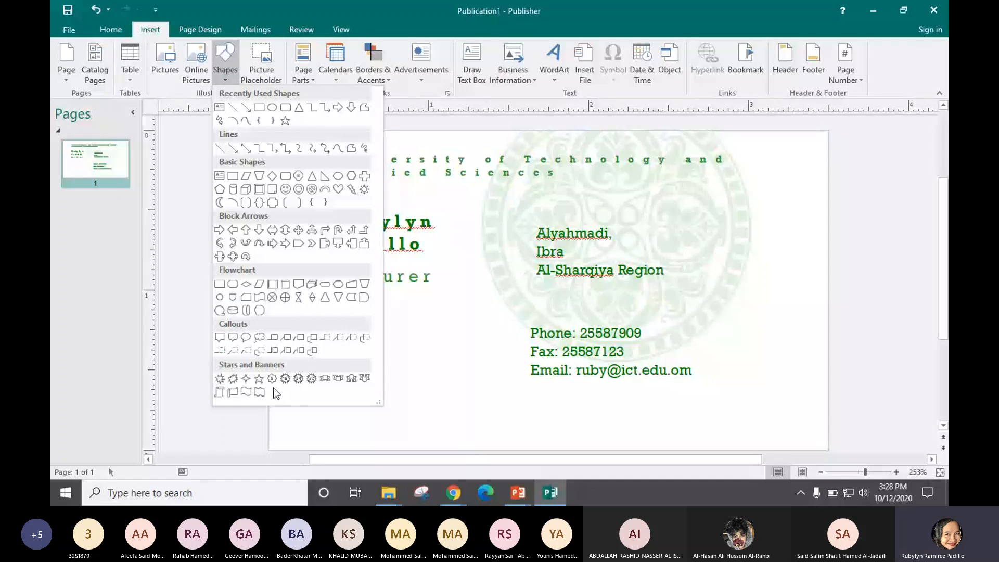
{"action": "left_click", "coordinate": [427, 348]}
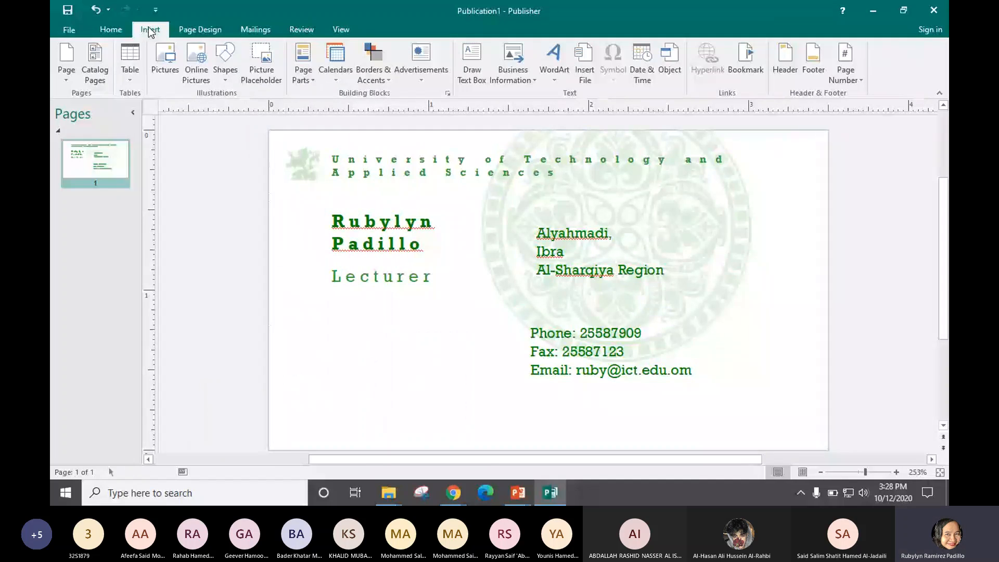
{"action": "left_click", "coordinate": [223, 65]}
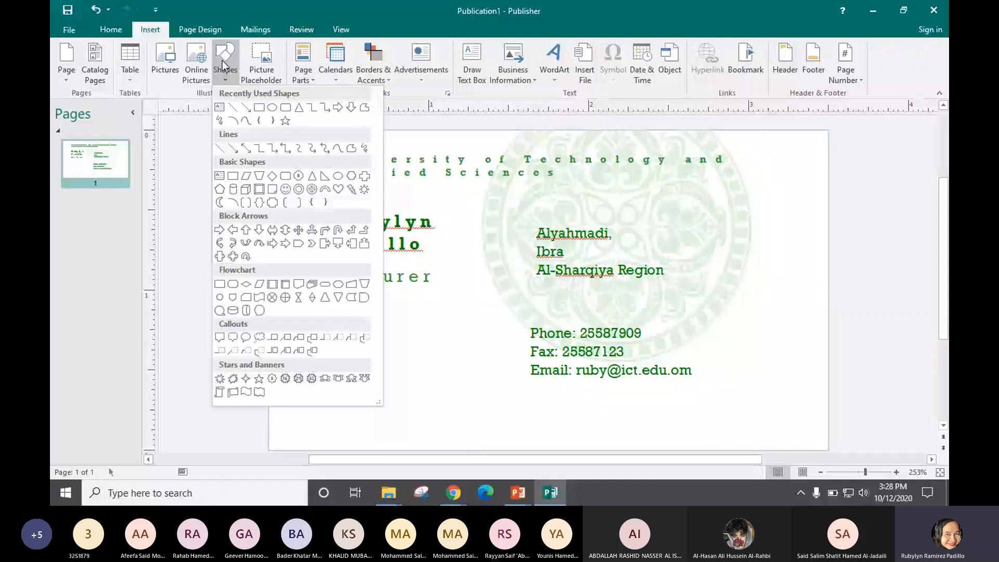
{"action": "left_click", "coordinate": [285, 120]}
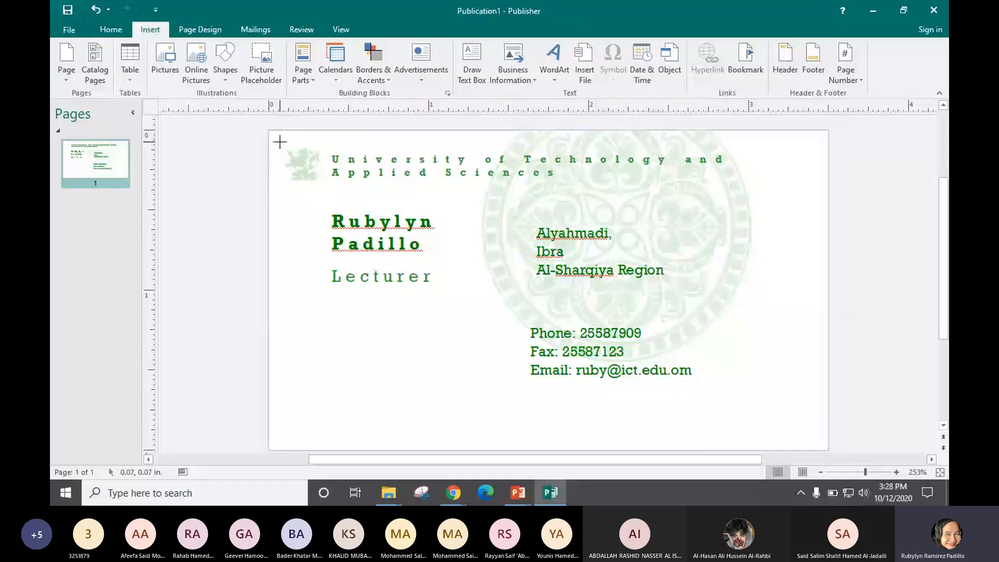
{"action": "left_click_drag", "start_coordinate": [279, 142], "coordinate": [349, 203]}
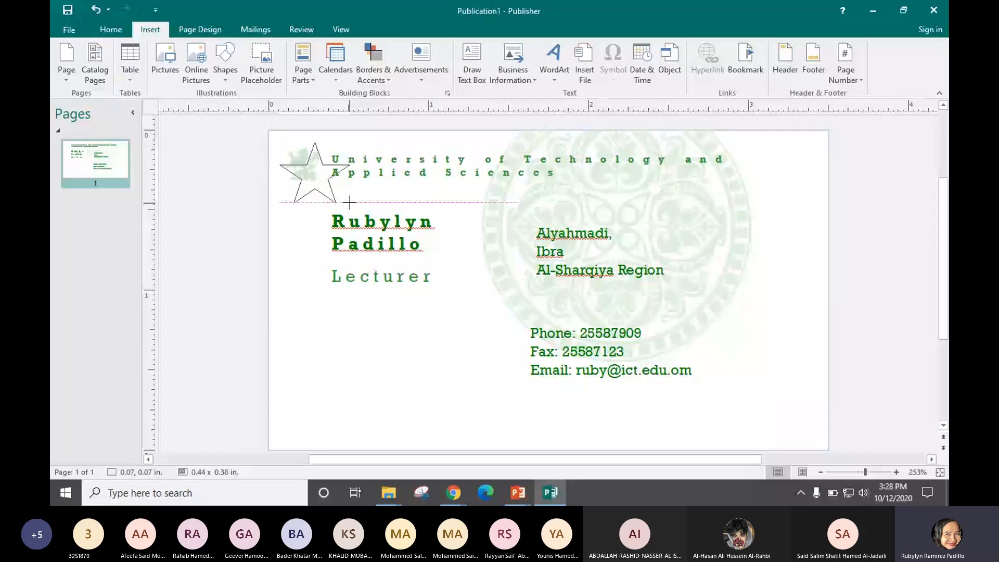
{"action": "left_click_drag", "start_coordinate": [350, 202], "coordinate": [351, 203]}
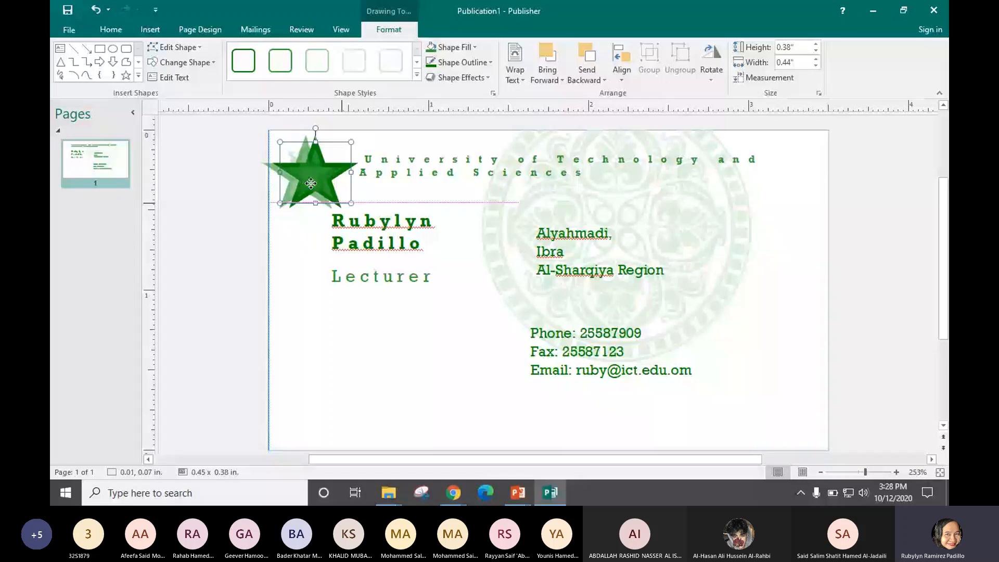
- Reposition the star over the logo and shrink it to about 0.26 x 0.33 in
{"action": "left_click_drag", "start_coordinate": [311, 183], "coordinate": [300, 147]}
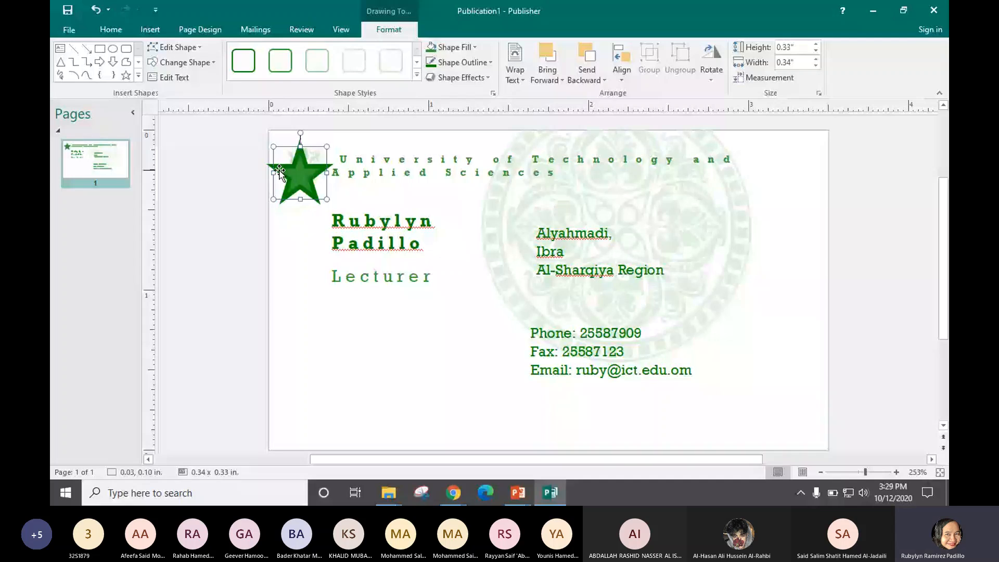
{"action": "left_click_drag", "start_coordinate": [274, 172], "coordinate": [284, 174]}
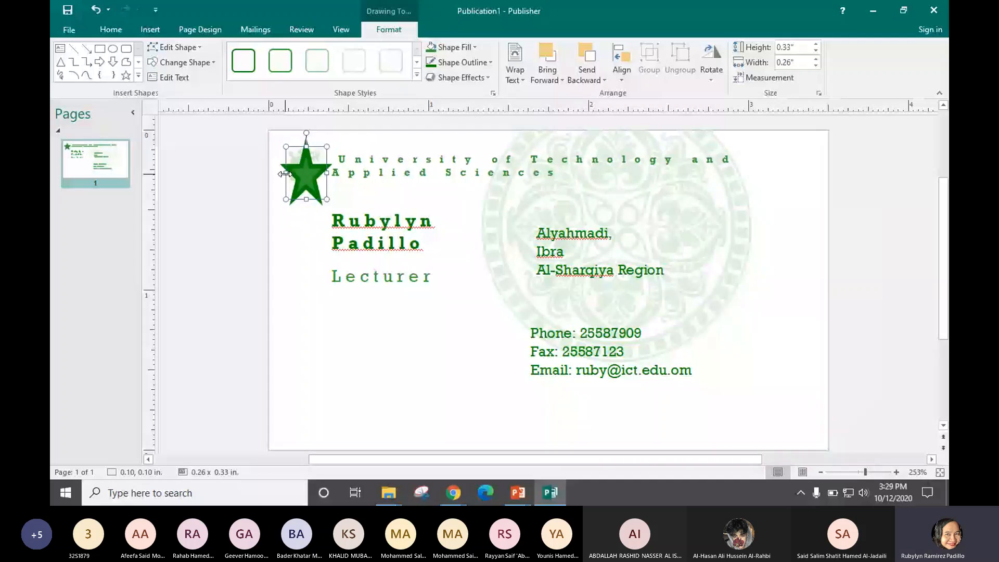
{"action": "left_click", "coordinate": [180, 47]}
{"action": "left_click", "coordinate": [316, 175]}
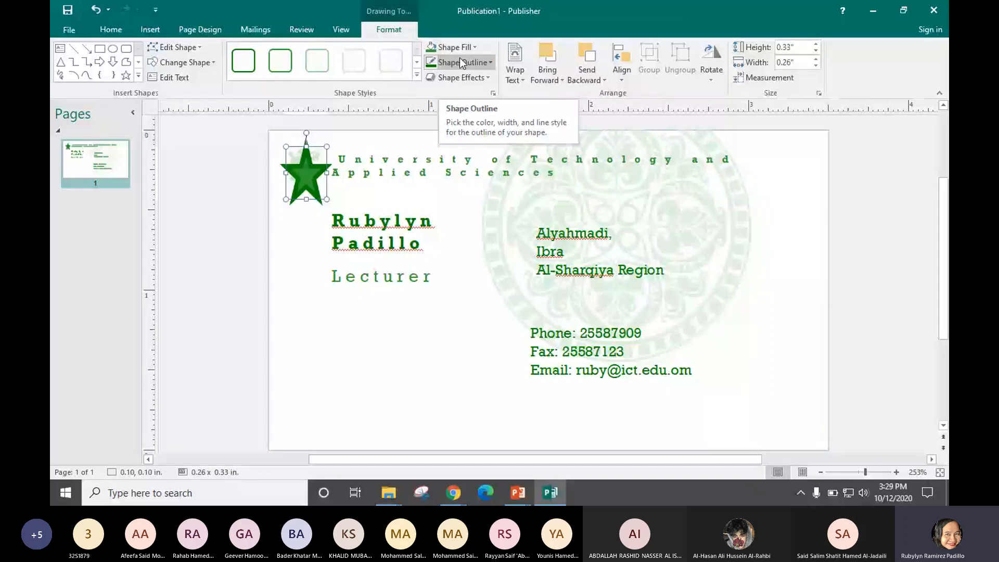
- Apply the top-centre Inner shadow effect to the star
{"action": "left_click", "coordinate": [458, 77]}
{"action": "mouse_move", "coordinate": [468, 100]}
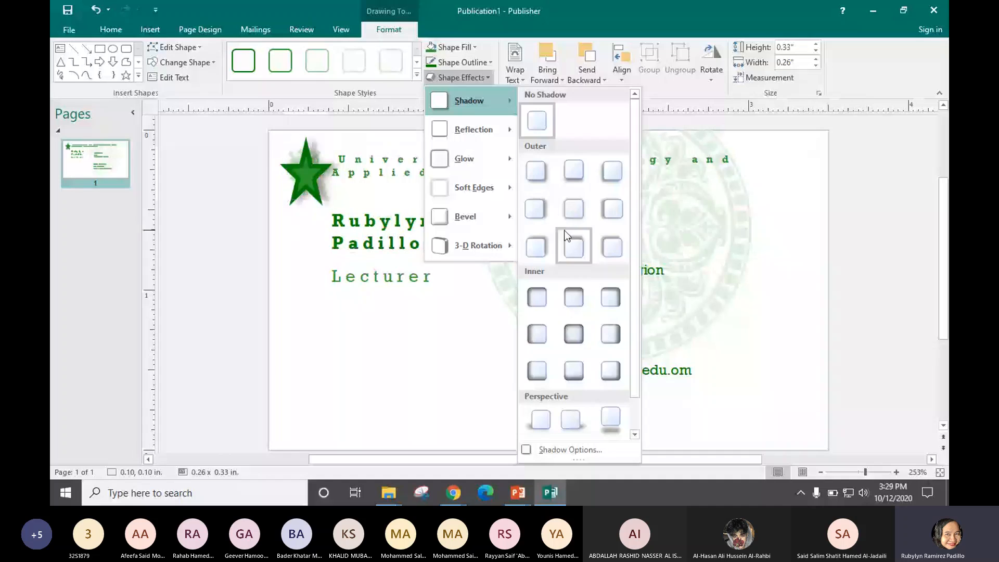
{"action": "left_click", "coordinate": [584, 284]}
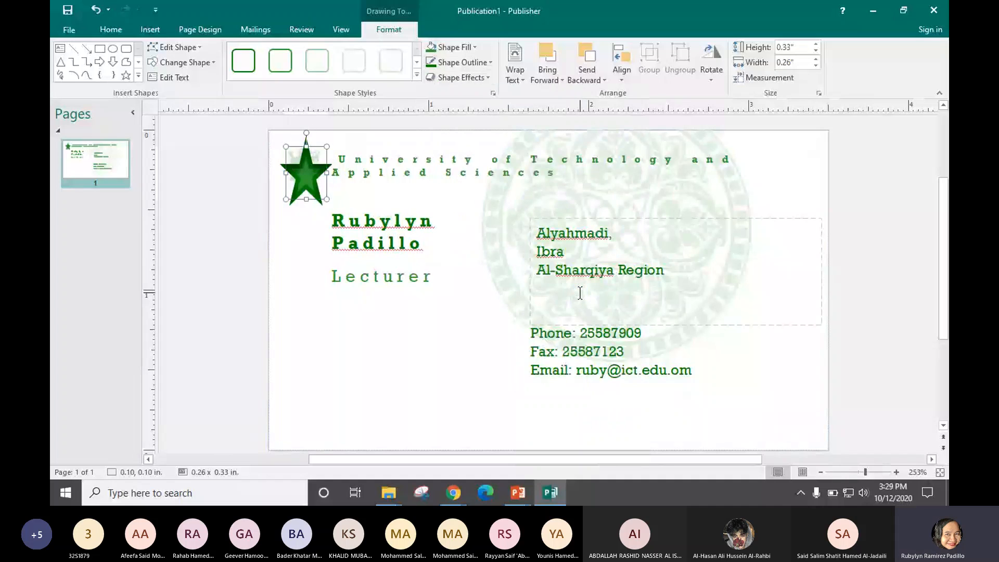
{"action": "left_click", "coordinate": [454, 77]}
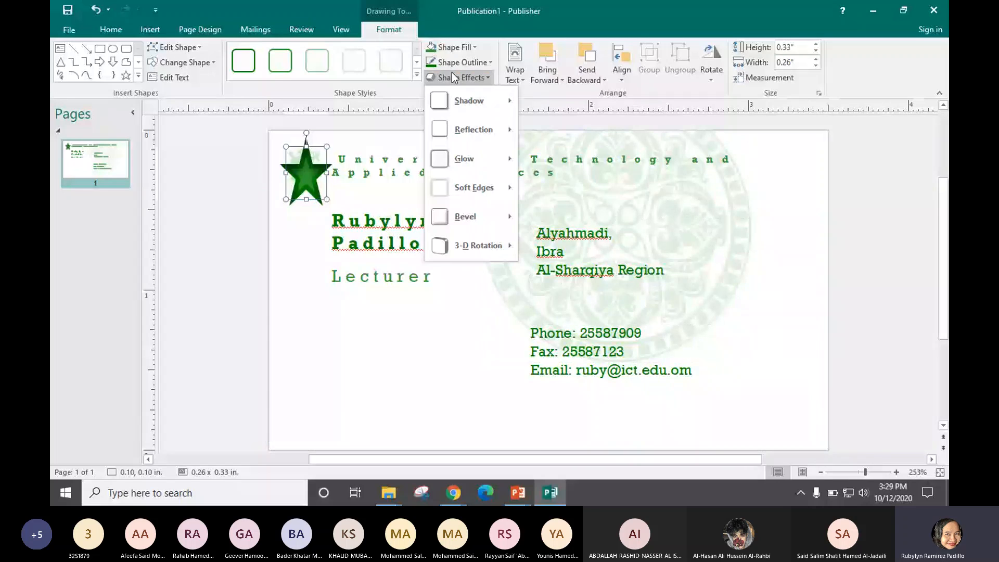
{"action": "left_click", "coordinate": [414, 347]}
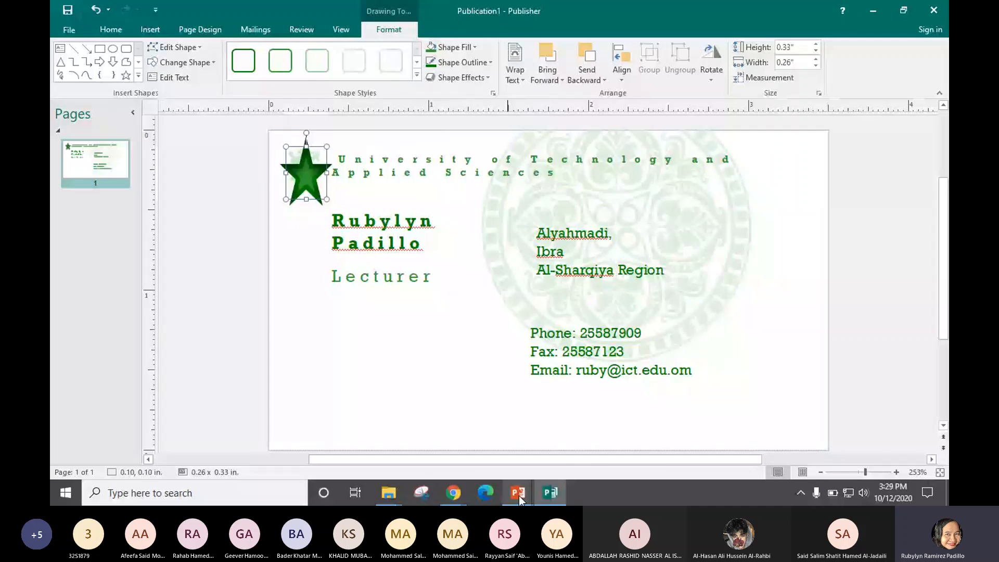
- In the PowerPoint slide show, highlight "star", "shapes", "left" and "effects" in red and circle guideline b)
{"action": "mouse_move", "coordinate": [519, 495]}
{"action": "mouse_move", "coordinate": [565, 443]}
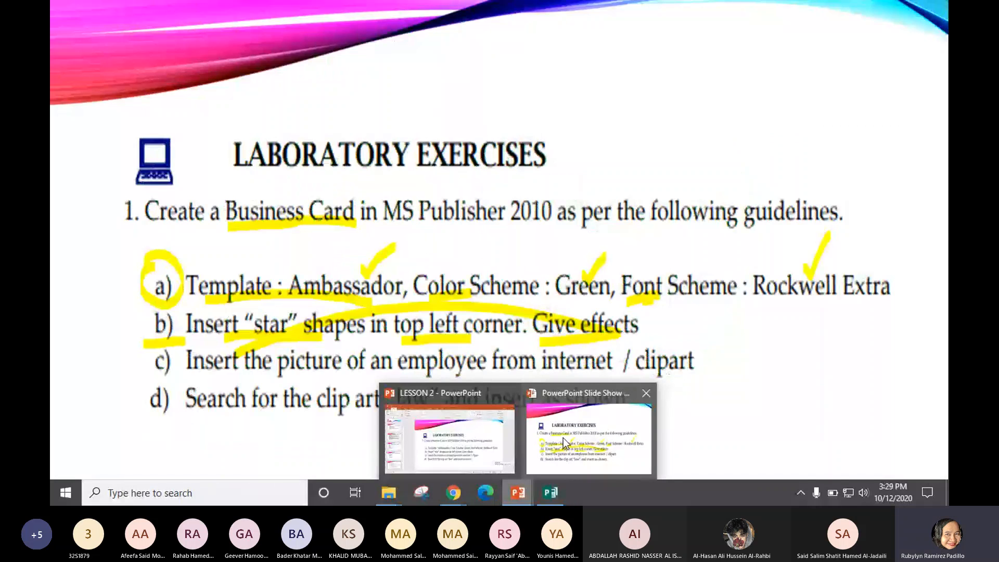
{"action": "left_click", "coordinate": [565, 442]}
{"action": "left_click", "coordinate": [112, 494]}
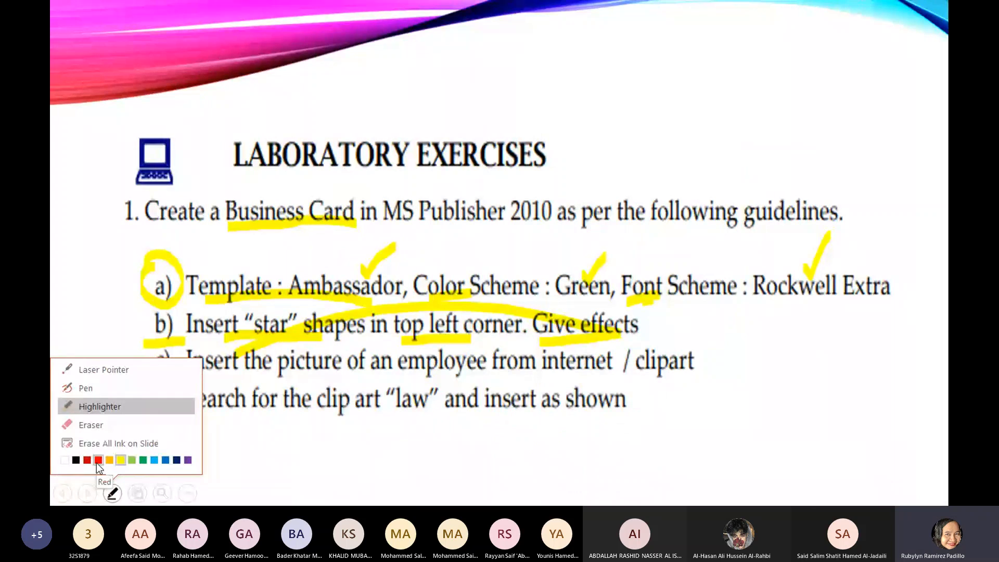
{"action": "left_click", "coordinate": [97, 460]}
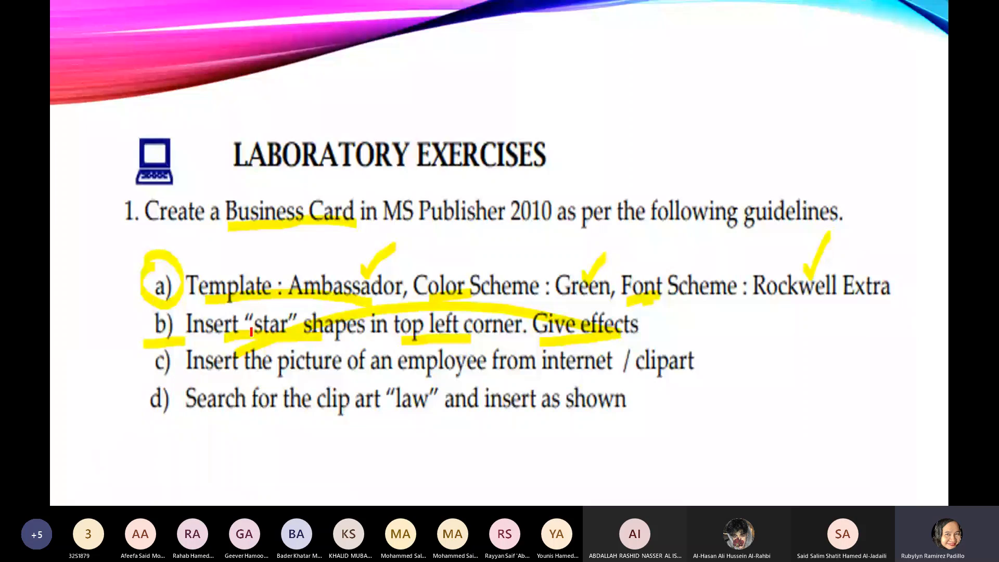
{"action": "left_click_drag", "start_coordinate": [252, 333], "coordinate": [291, 334]}
{"action": "left_click_drag", "start_coordinate": [583, 333], "coordinate": [636, 333]}
{"action": "left_click_drag", "start_coordinate": [306, 336], "coordinate": [351, 337]}
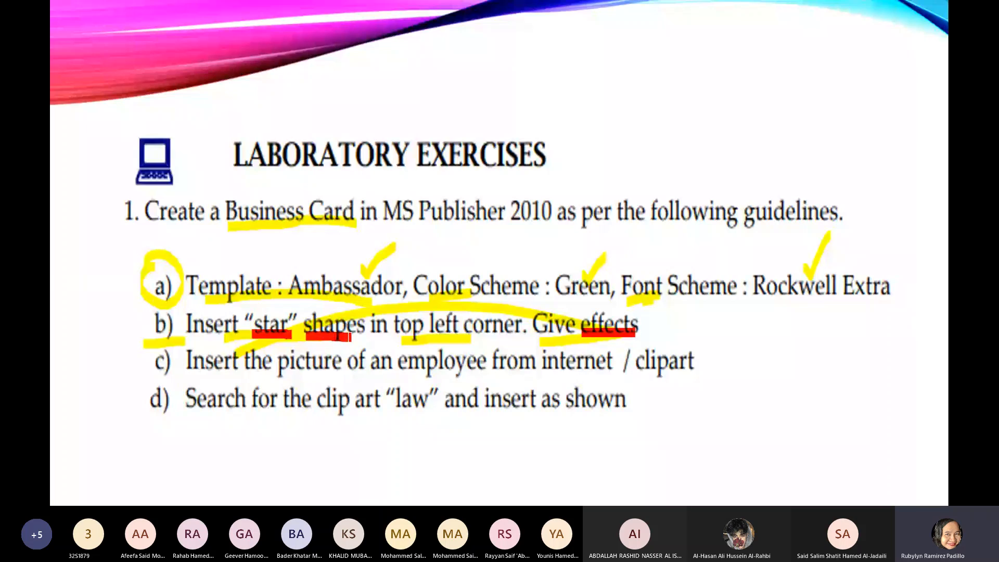
{"action": "left_click_drag", "start_coordinate": [443, 334], "coordinate": [472, 334]}
{"action": "left_click_drag", "start_coordinate": [155, 300], "coordinate": [144, 327]}
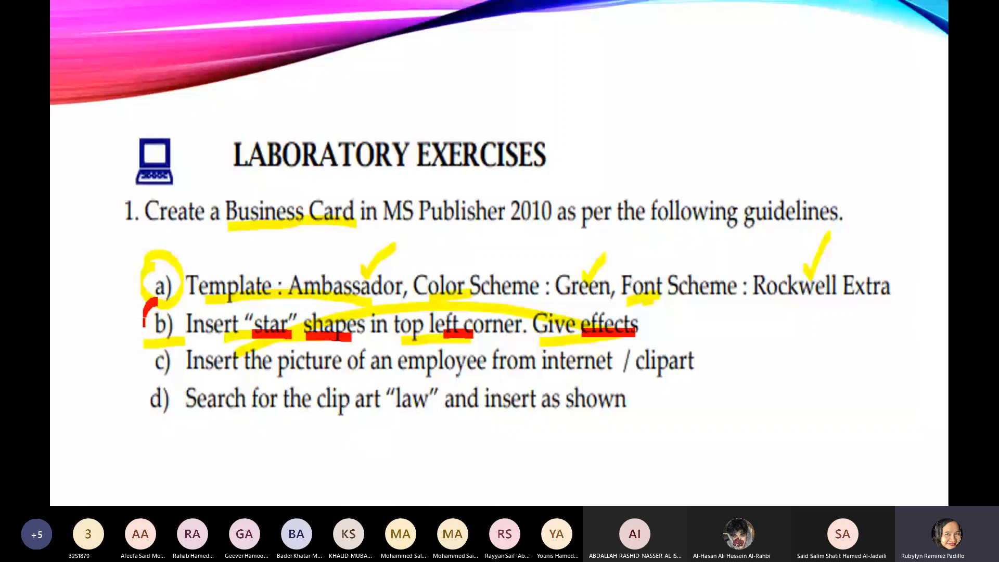
{"action": "left_click_drag", "start_coordinate": [144, 326], "coordinate": [148, 328]}
- Switch back to Publisher, apply the second Parallel 3-D rotation to the star and enlarge it to about 0.30 x 0.35 in
{"action": "key", "text": "alt+Tab"}
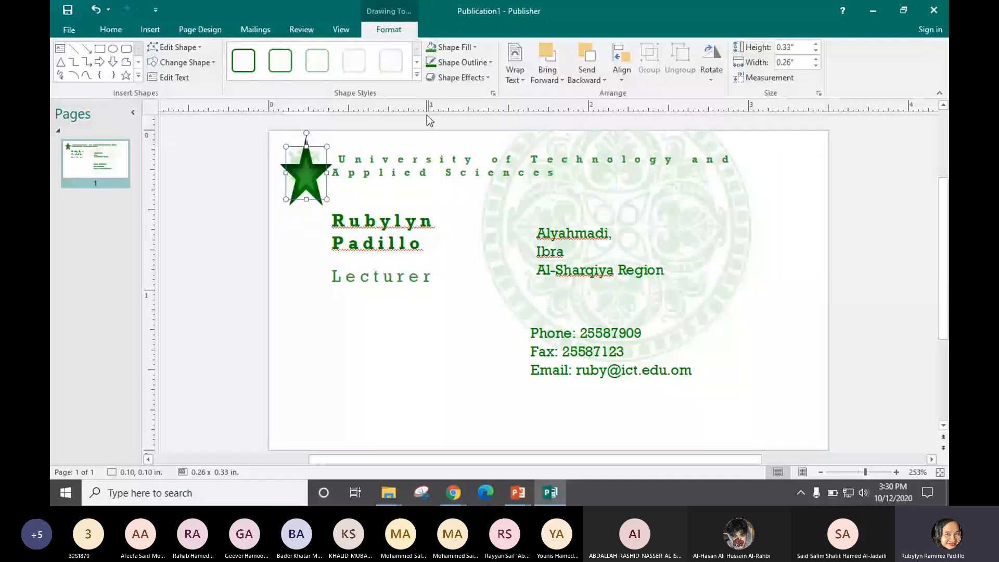
{"action": "left_click", "coordinate": [458, 77]}
{"action": "mouse_move", "coordinate": [478, 246]}
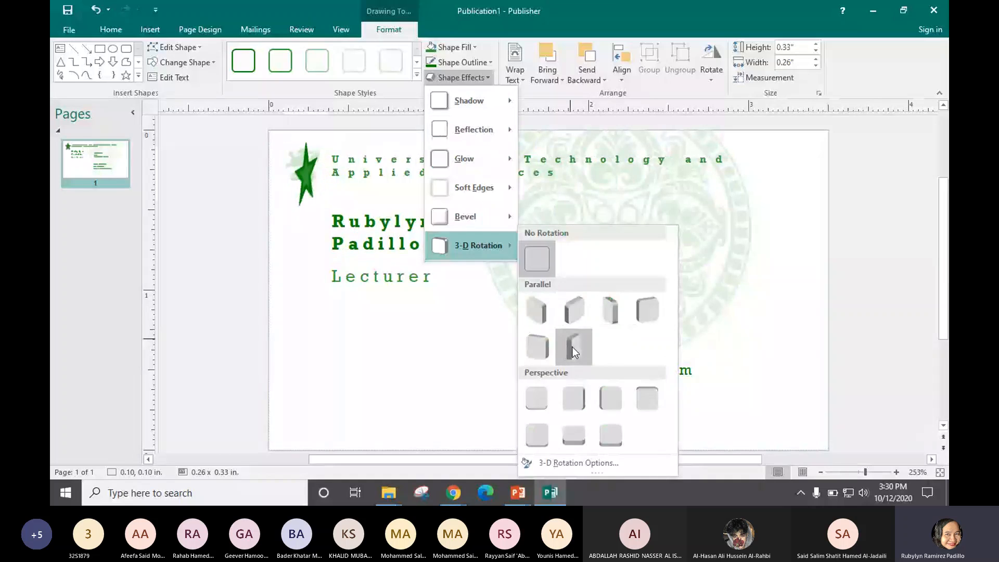
{"action": "left_click", "coordinate": [572, 323]}
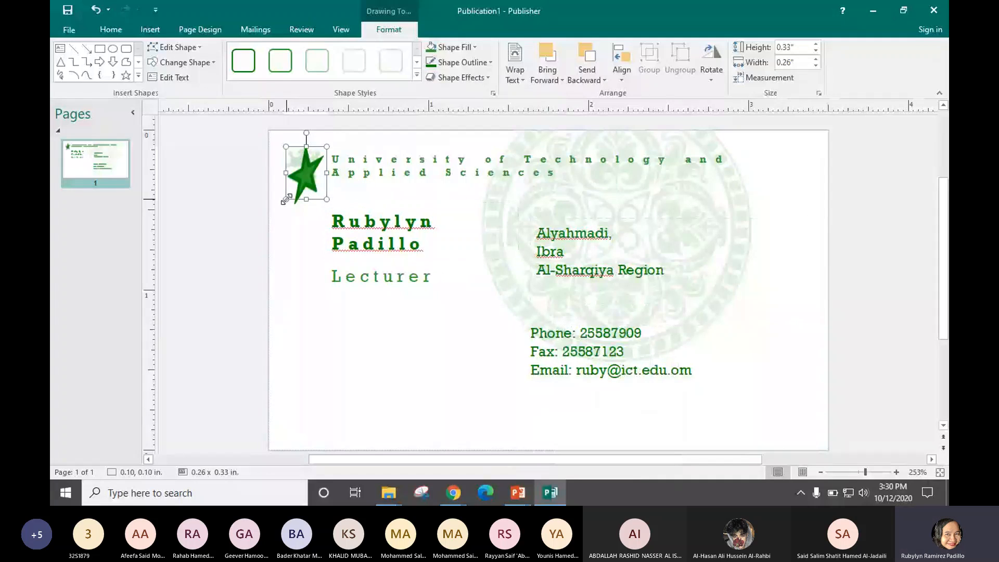
{"action": "left_click_drag", "start_coordinate": [286, 199], "coordinate": [279, 202]}
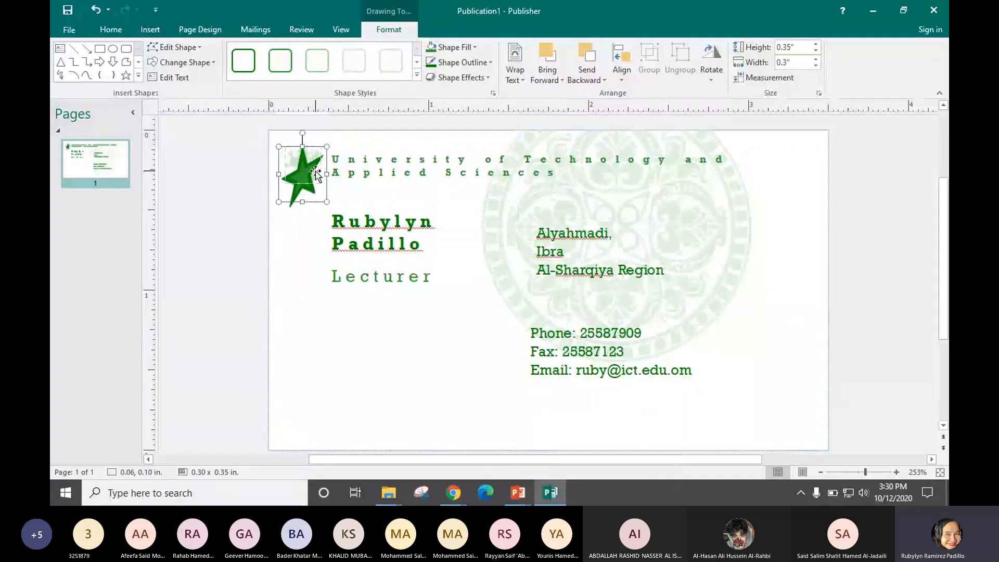
- Return to the PowerPoint slide show and highlight "Insert", "picture" and "from internet / clipart" in guideline c) in blue
{"action": "left_click", "coordinate": [514, 500]}
{"action": "left_click", "coordinate": [554, 457]}
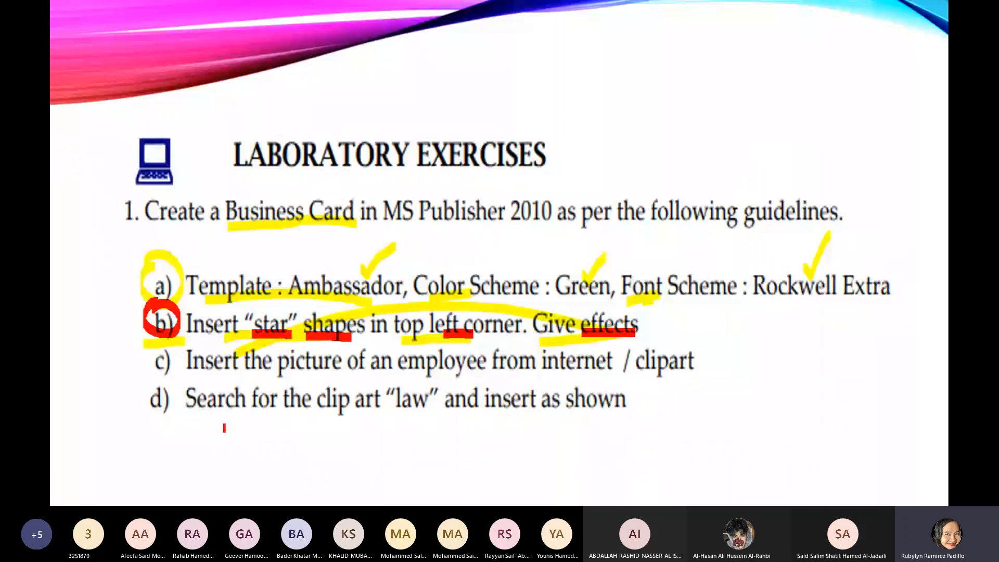
{"action": "left_click", "coordinate": [111, 491]}
{"action": "left_click", "coordinate": [164, 463]}
{"action": "left_click_drag", "start_coordinate": [272, 376], "coordinate": [343, 375]}
{"action": "left_click_drag", "start_coordinate": [507, 376], "coordinate": [682, 377]}
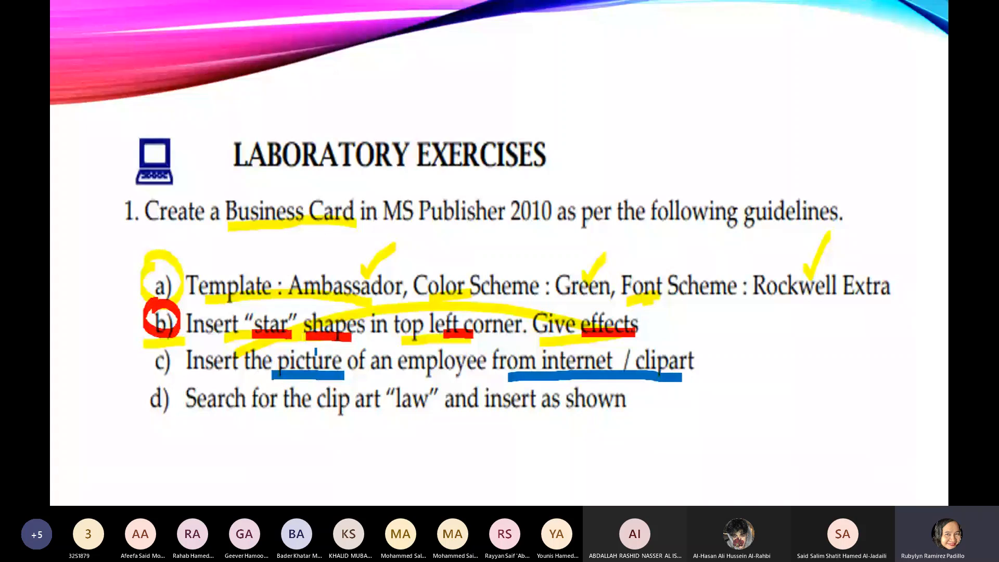
{"action": "left_click_drag", "start_coordinate": [194, 373], "coordinate": [250, 366]}
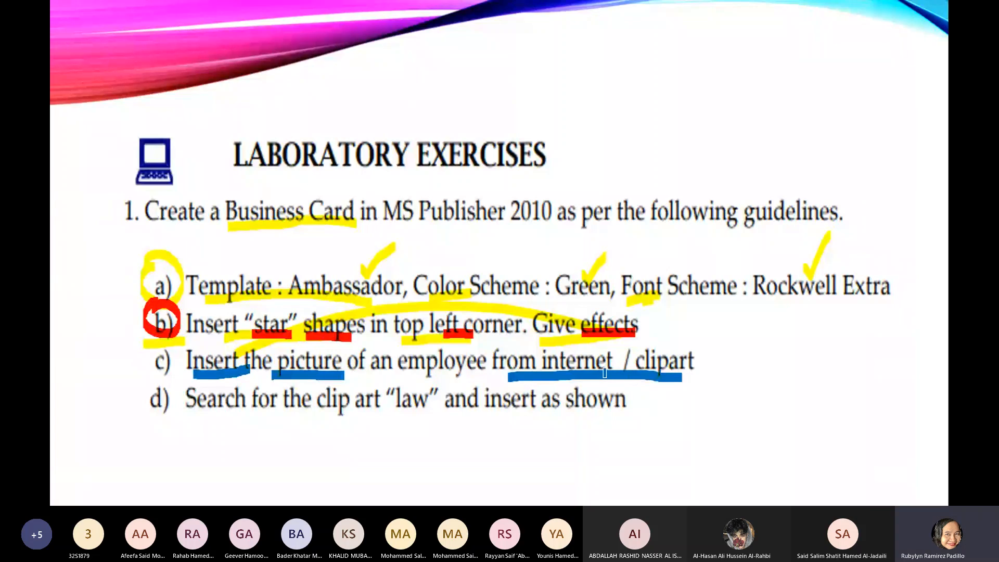
- Switch to Chrome and search Google for "teacher clipart" in a new tab
{"action": "key", "text": "alt+Tab"}
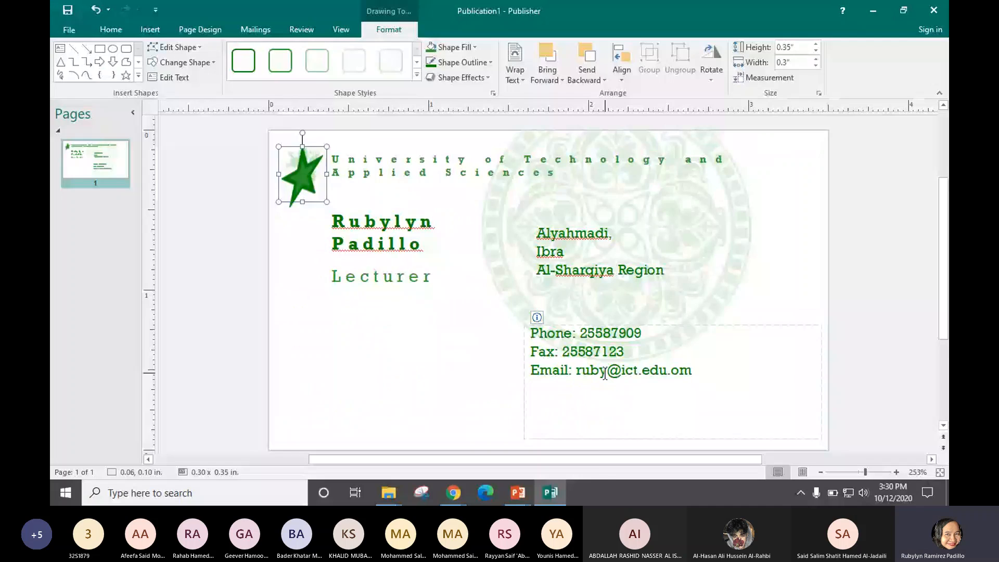
{"action": "mouse_move", "coordinate": [454, 493]}
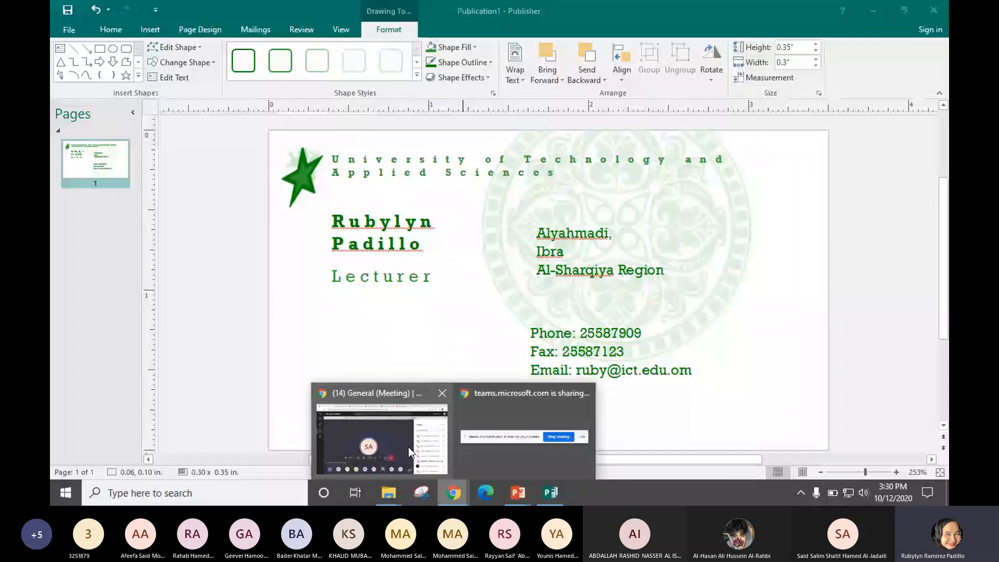
{"action": "left_click", "coordinate": [399, 444]}
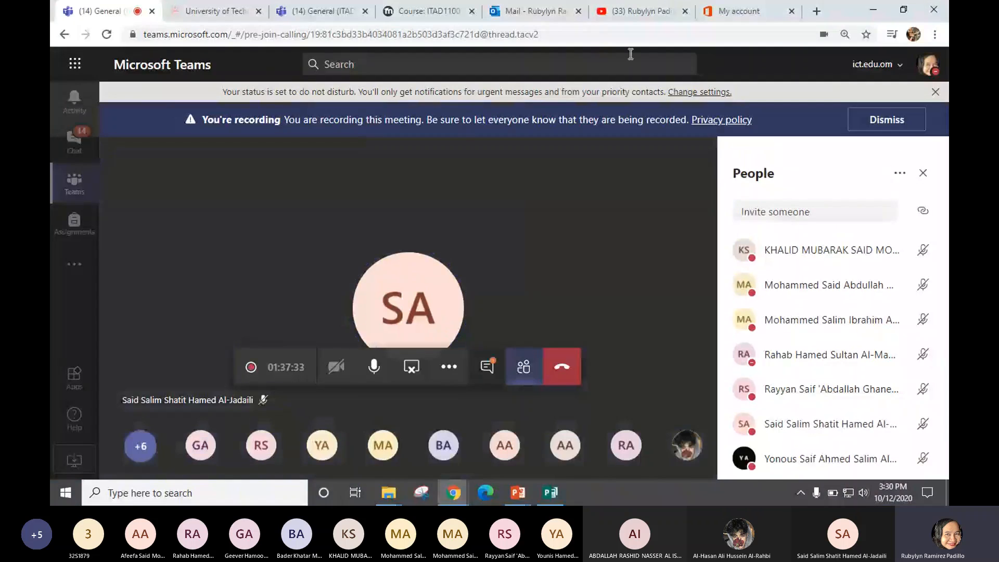
{"action": "left_click", "coordinate": [821, 12]}
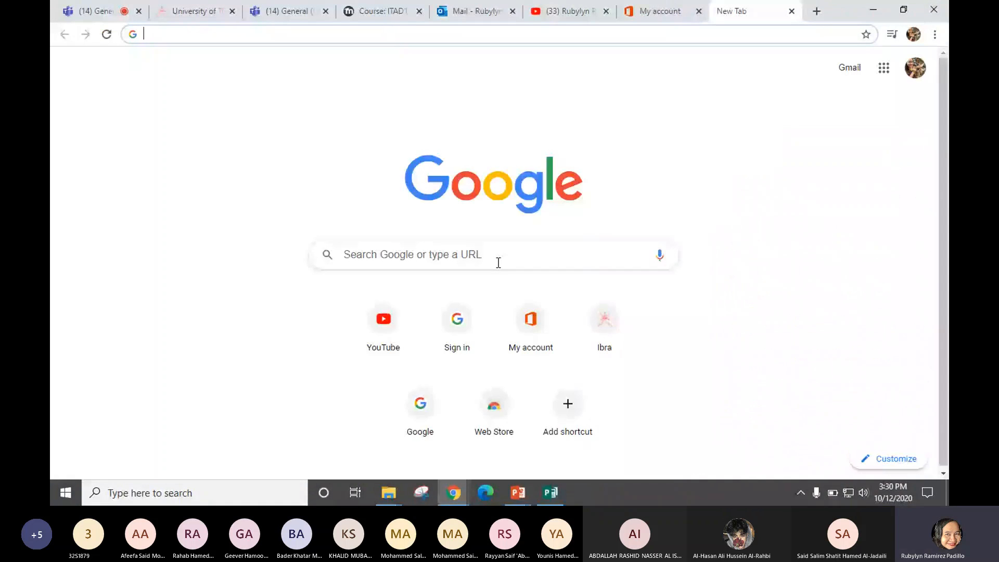
{"action": "left_click", "coordinate": [495, 256]}
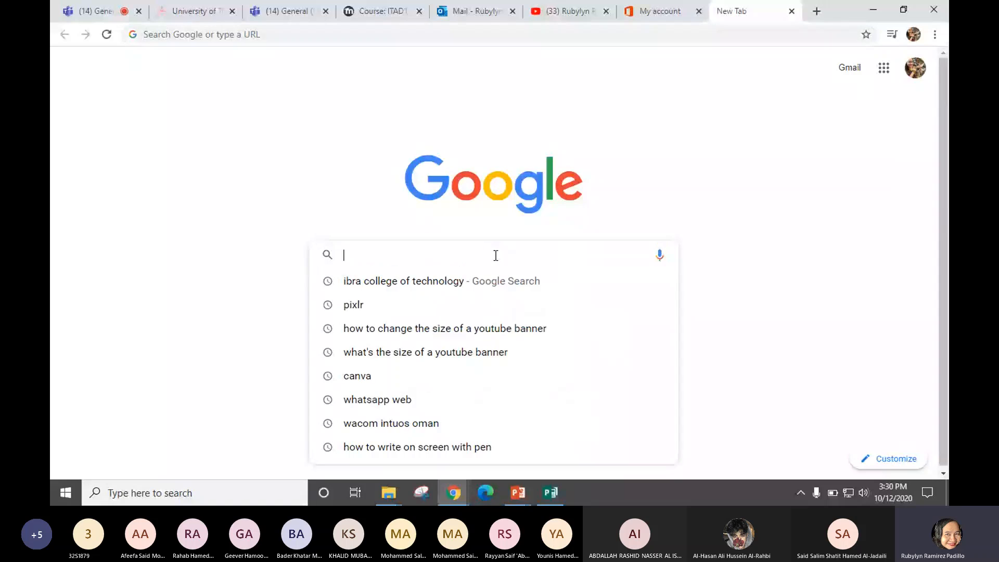
{"action": "type", "text": "c"}
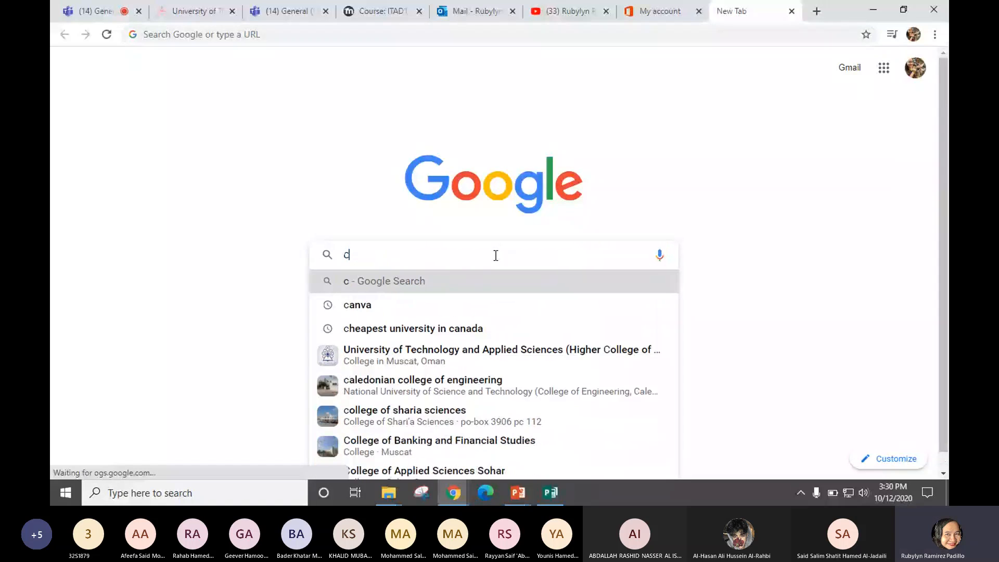
{"action": "key", "text": "BackSpace"}
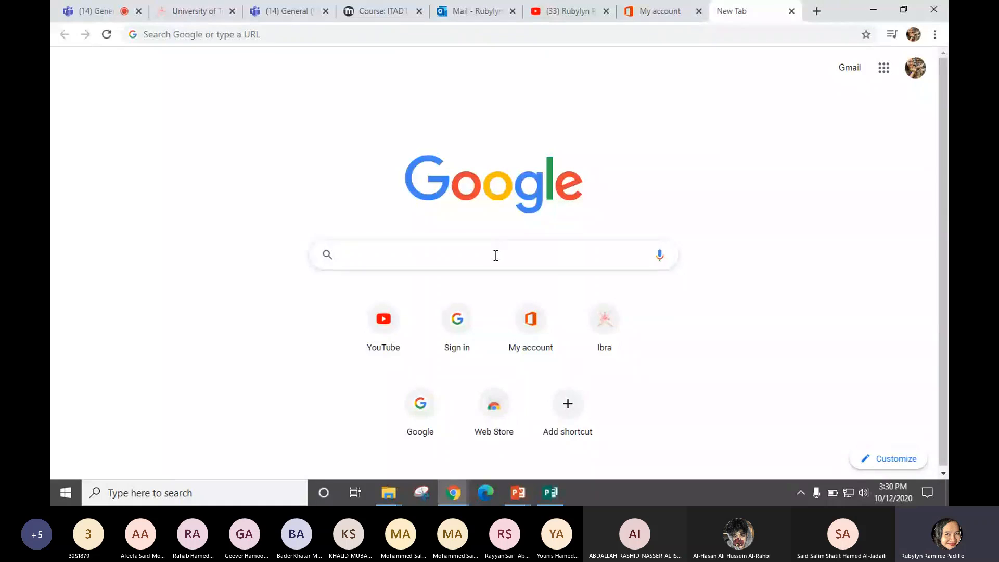
{"action": "type", "text": "teac"}
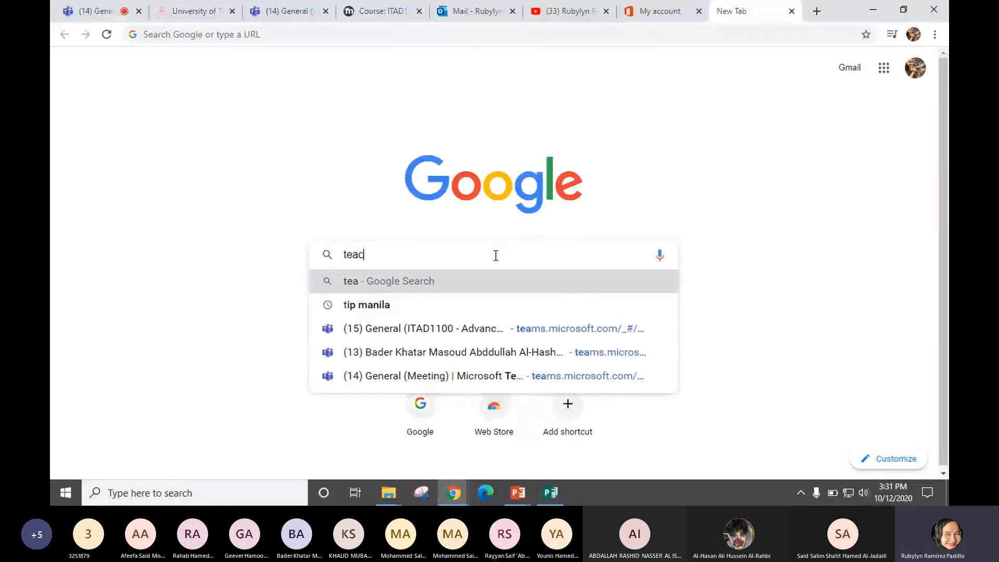
{"action": "type", "text": "her "}
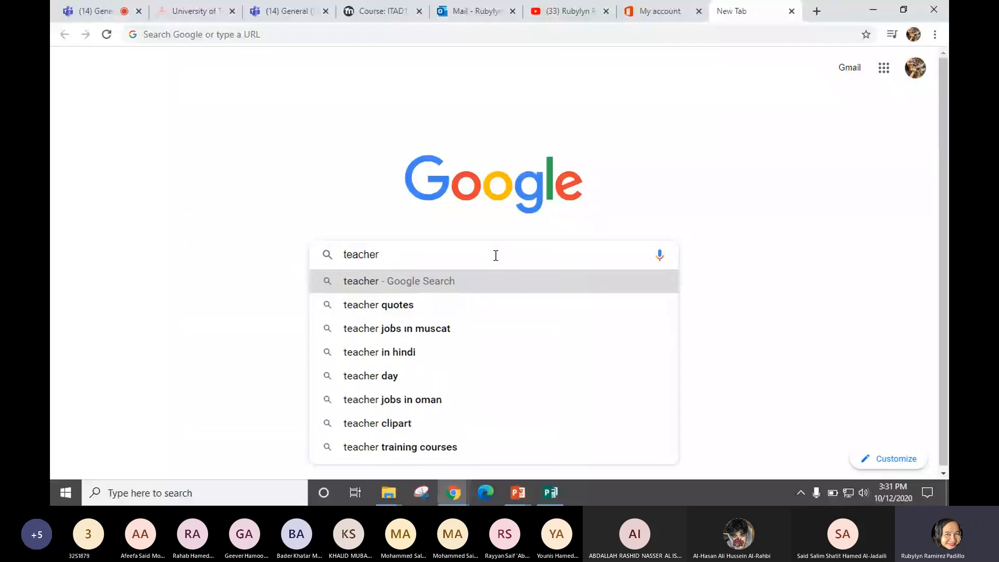
{"action": "type", "text": "clip"}
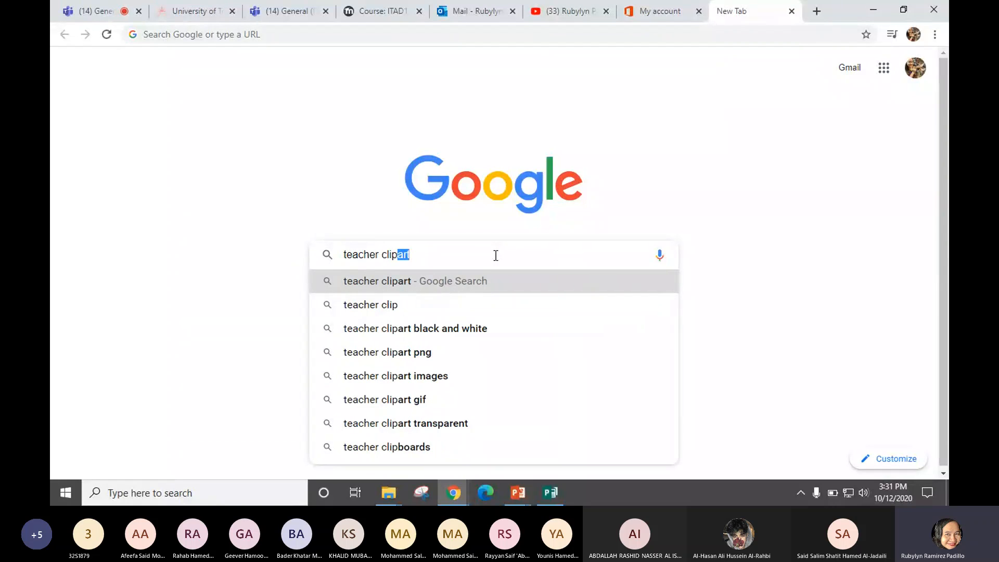
{"action": "key", "text": "Return"}
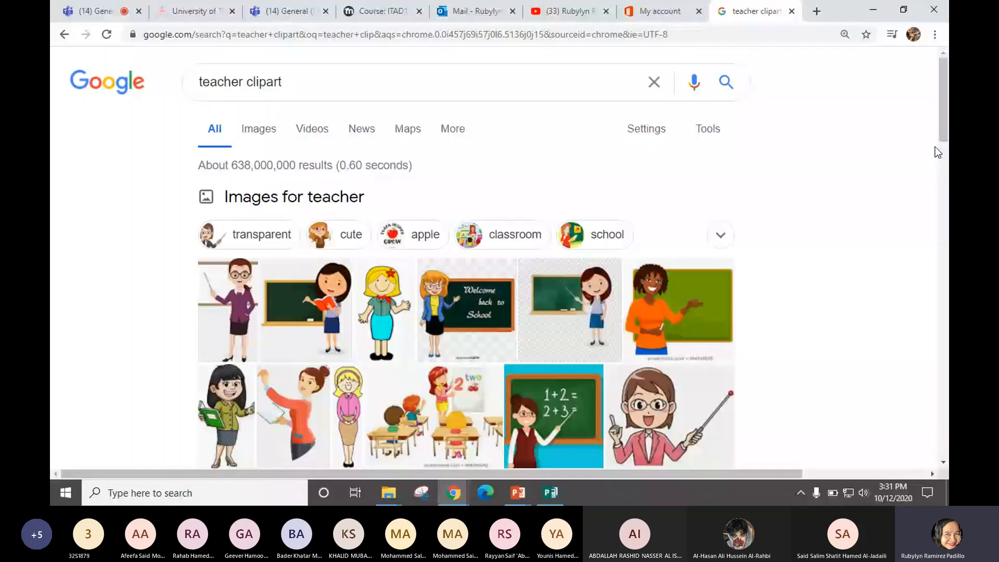
- Narrow the teacher clipart results to "cute" images and open the preview of the blonde teacher beside a blackboard
{"action": "scroll", "coordinate": [935, 147], "scroll_direction": "down", "scroll_amount": 6}
{"action": "scroll", "coordinate": [935, 144], "scroll_direction": "up", "scroll_amount": 4}
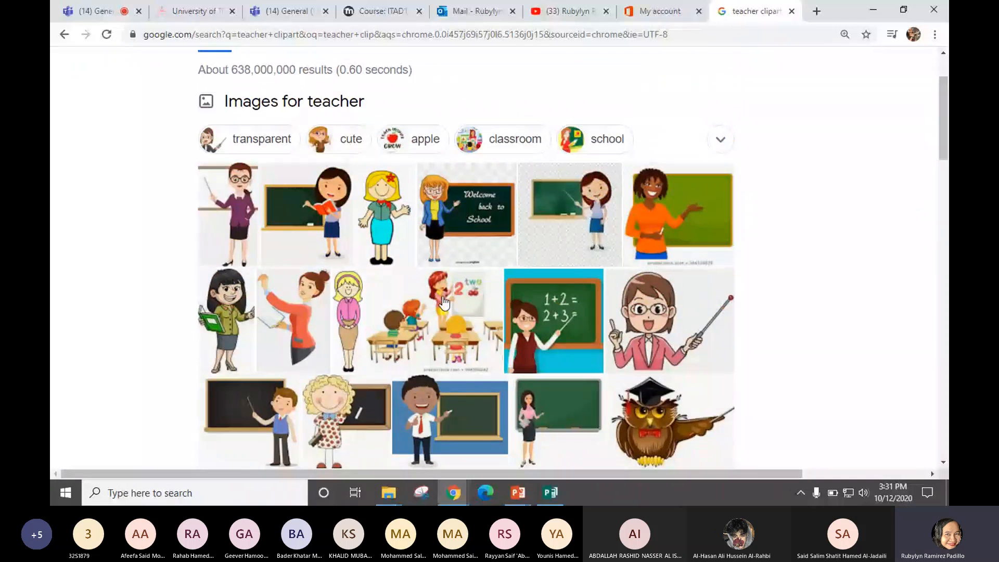
{"action": "left_click", "coordinate": [336, 150]}
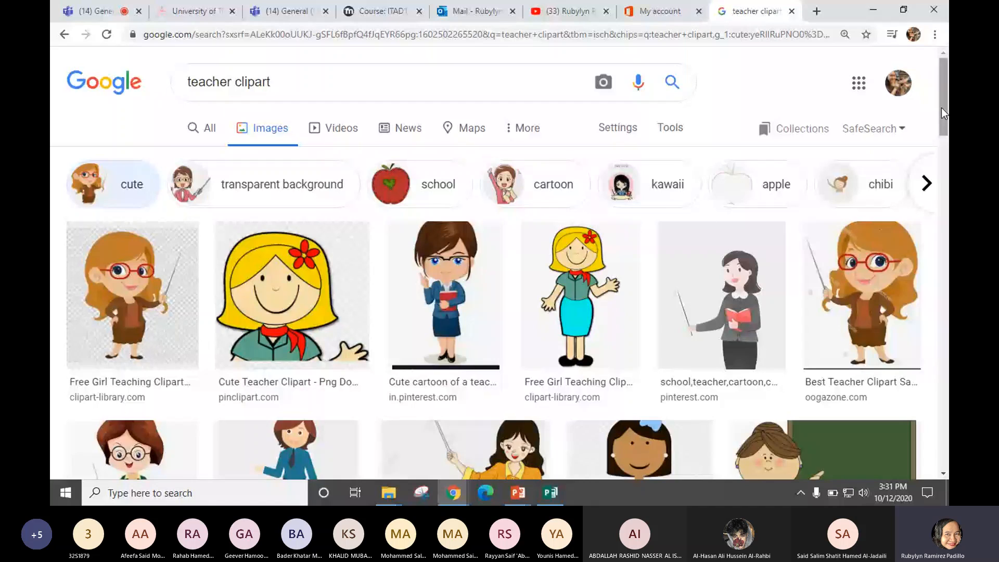
{"action": "left_click_drag", "start_coordinate": [942, 108], "coordinate": [948, 219]}
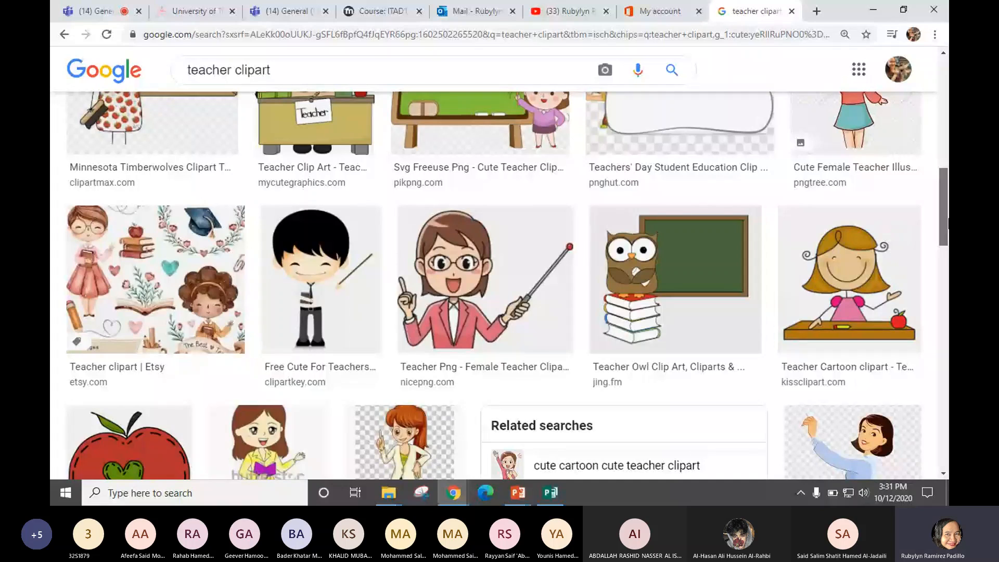
{"action": "scroll", "coordinate": [853, 431], "scroll_direction": "down", "scroll_amount": 1}
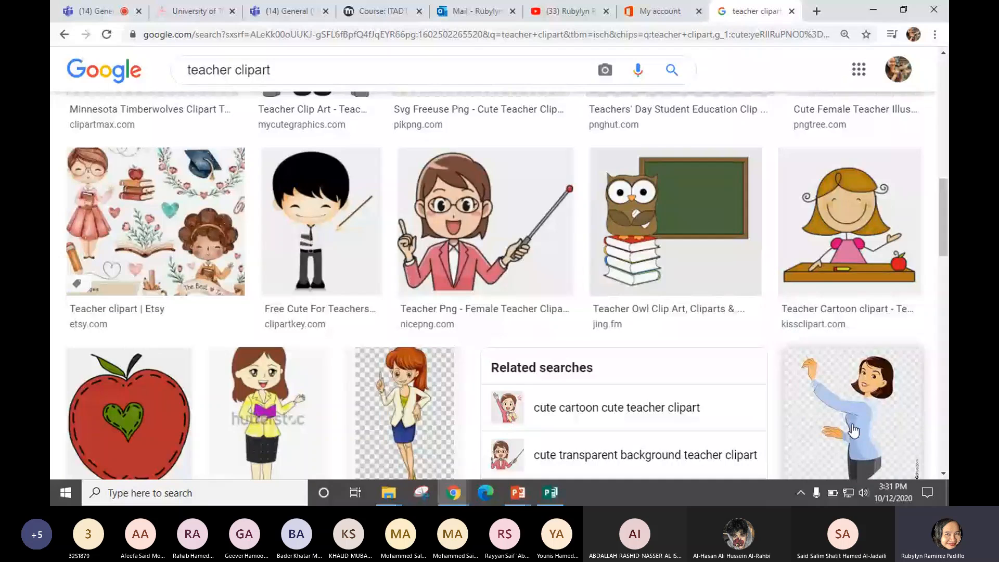
{"action": "left_click", "coordinate": [853, 430]}
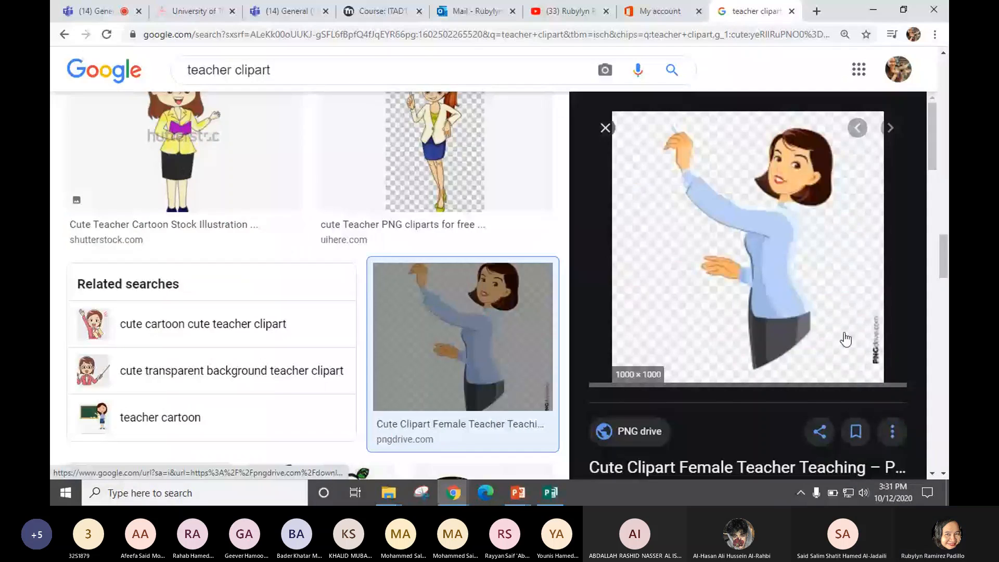
{"action": "left_click_drag", "start_coordinate": [943, 257], "coordinate": [926, 132]}
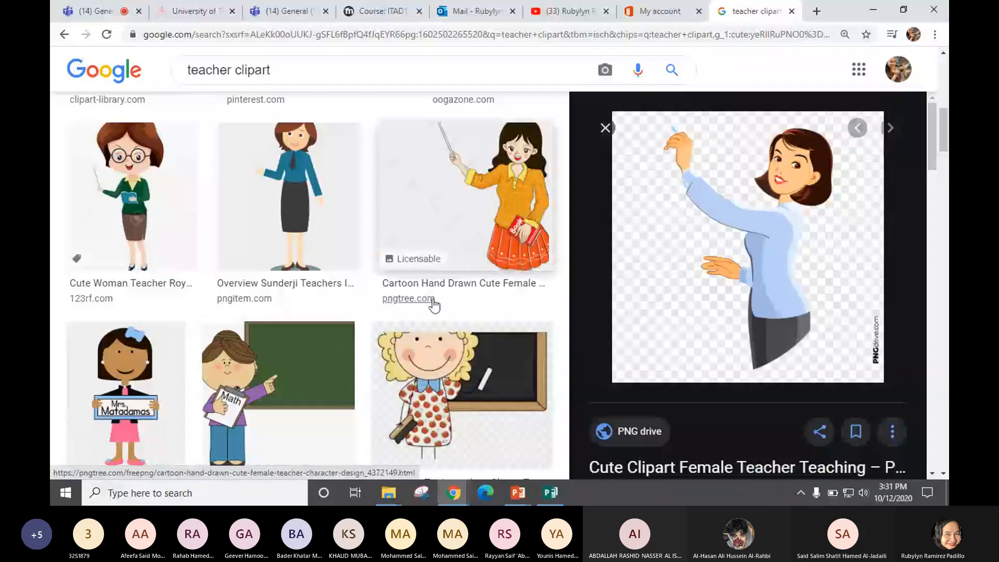
{"action": "left_click", "coordinate": [452, 373]}
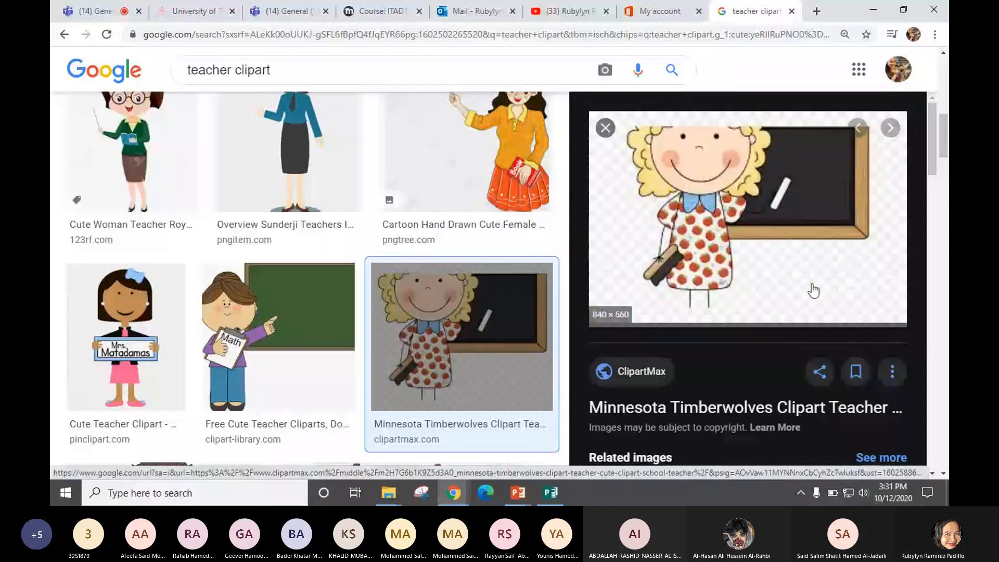
- Save the previewed teacher image to the Desktop as a PNG named "teacher"
{"action": "right_click", "coordinate": [721, 246]}
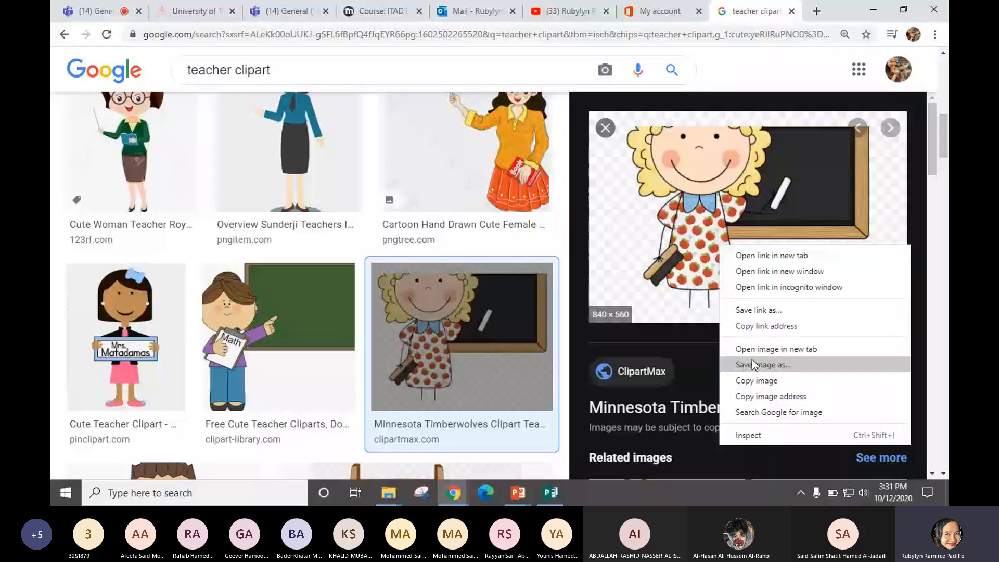
{"action": "right_click", "coordinate": [633, 189]}
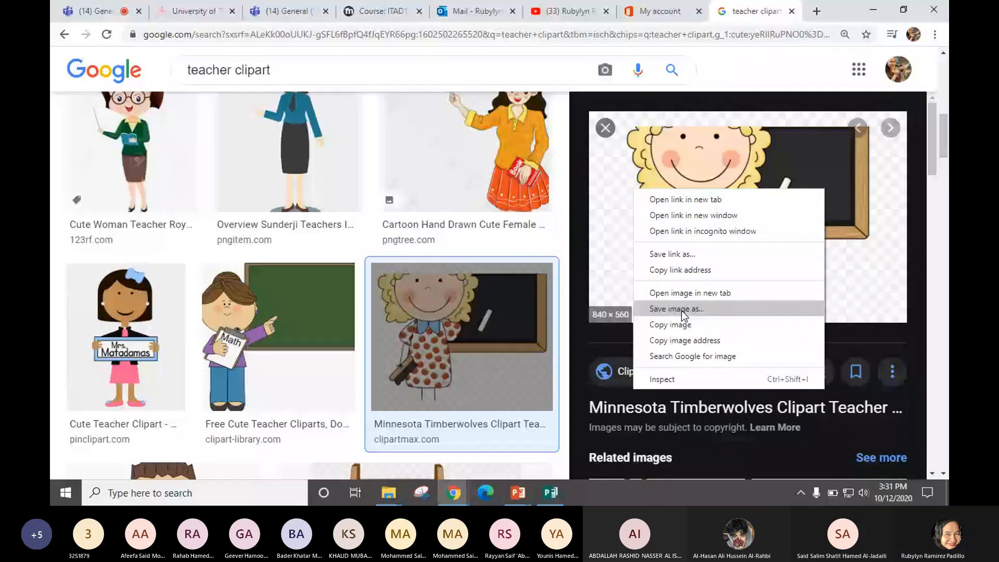
{"action": "left_click", "coordinate": [682, 311]}
{"action": "type", "text": "teacher"}
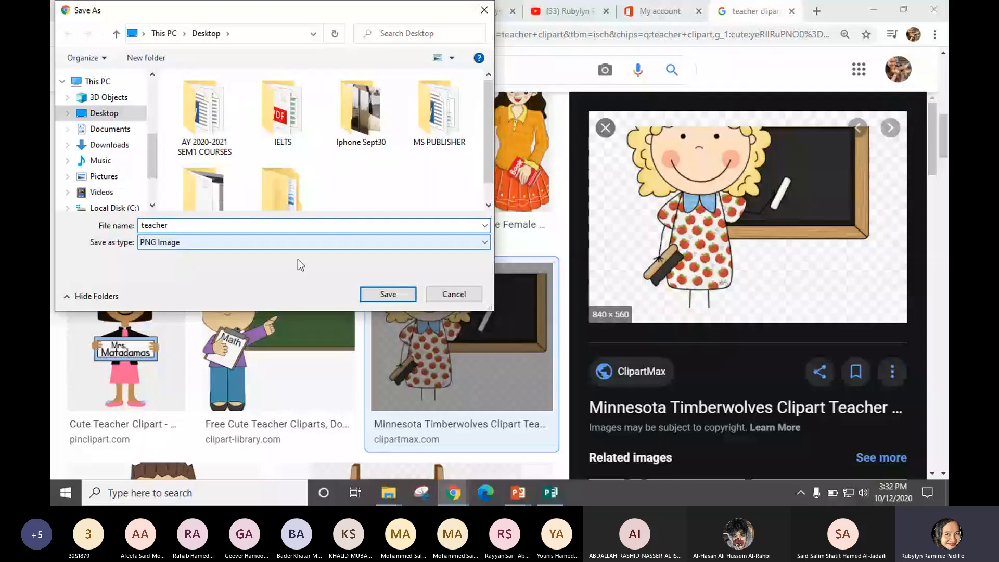
{"action": "left_click", "coordinate": [376, 295]}
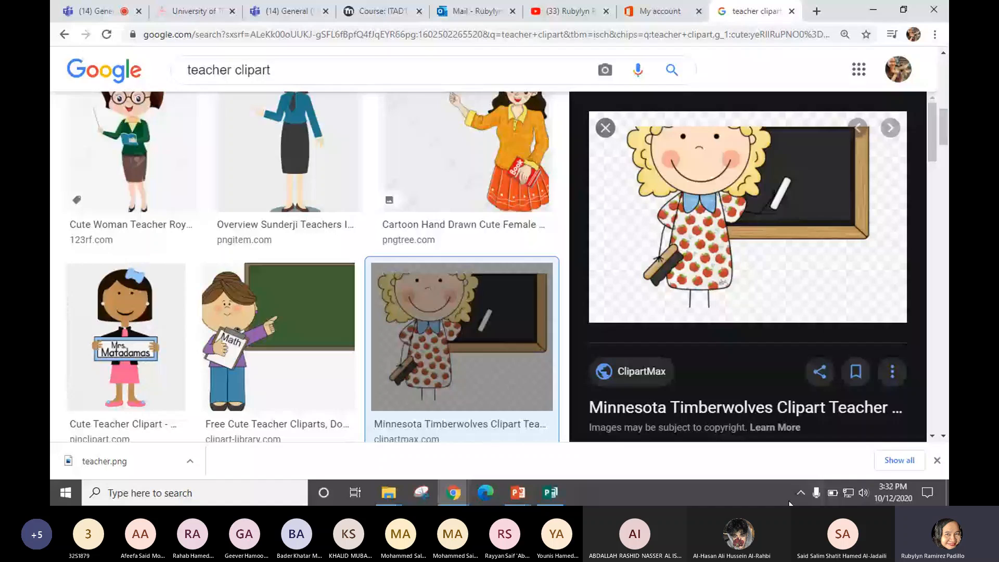
- Review the exercise guidelines in the PowerPoint slide show, then return to Chrome and highlight the "teacher clipart" search text
{"action": "mouse_move", "coordinate": [518, 493]}
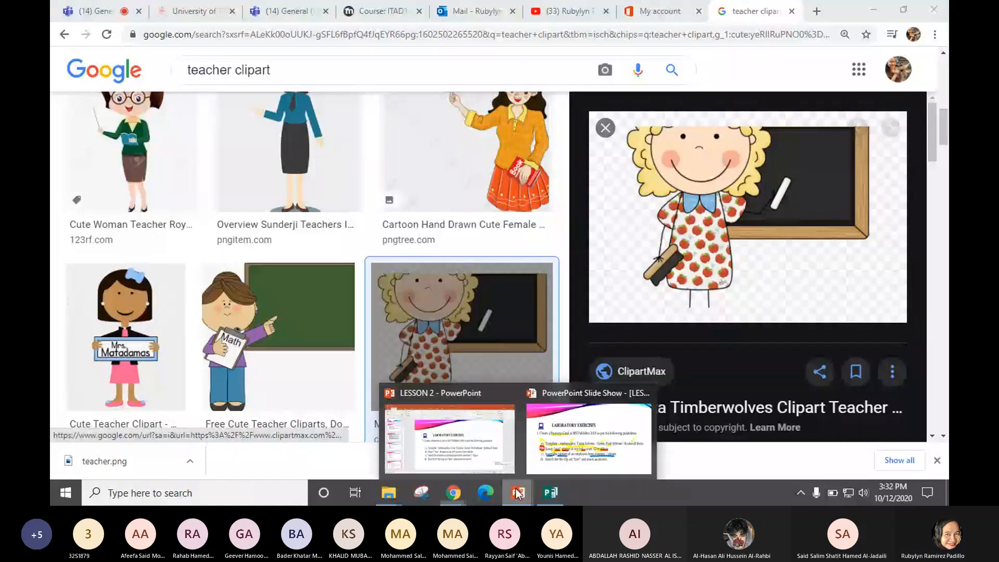
{"action": "left_click", "coordinate": [589, 439]}
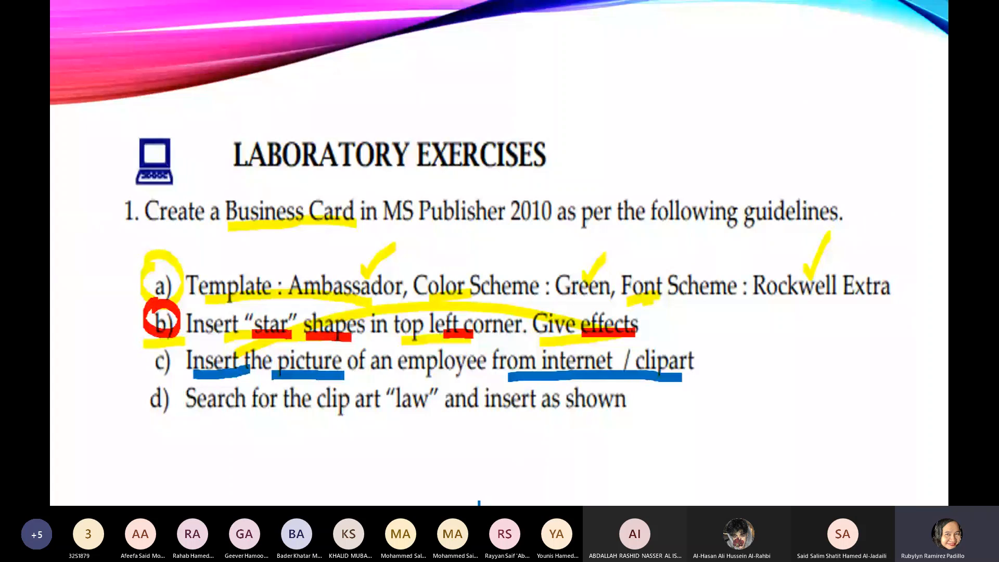
{"action": "key", "text": "alt+Tab"}
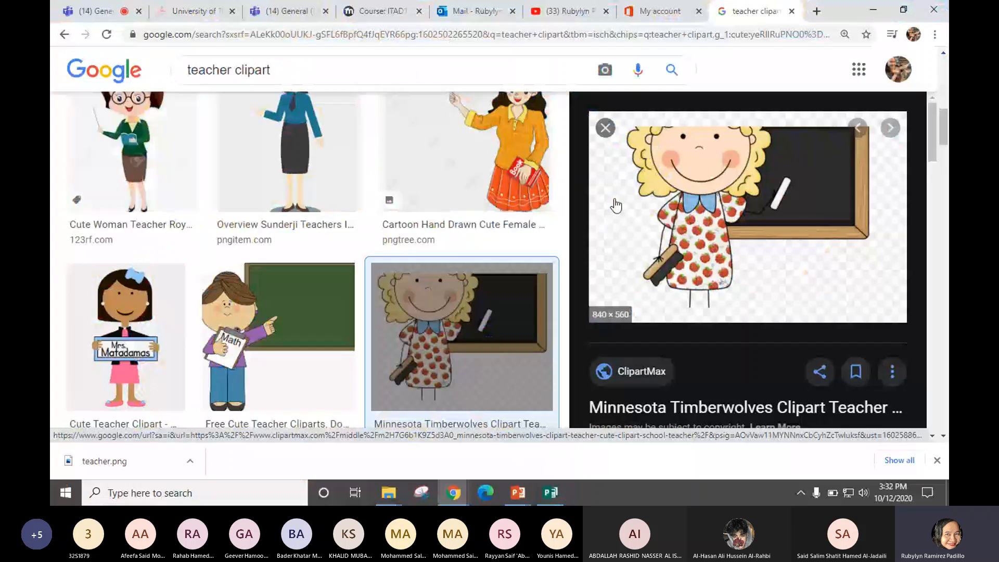
{"action": "left_click_drag", "start_coordinate": [272, 71], "coordinate": [187, 68]}
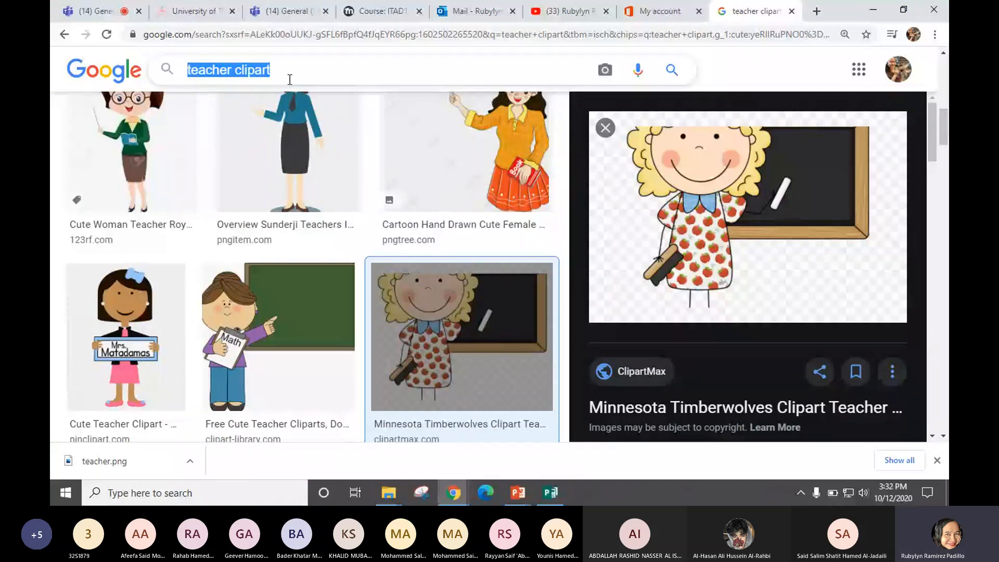
- Switch to Publisher and insert the "teacher" picture from the Desktop into the empty picture placeholder below "Lecturer"
{"action": "left_click", "coordinate": [551, 492]}
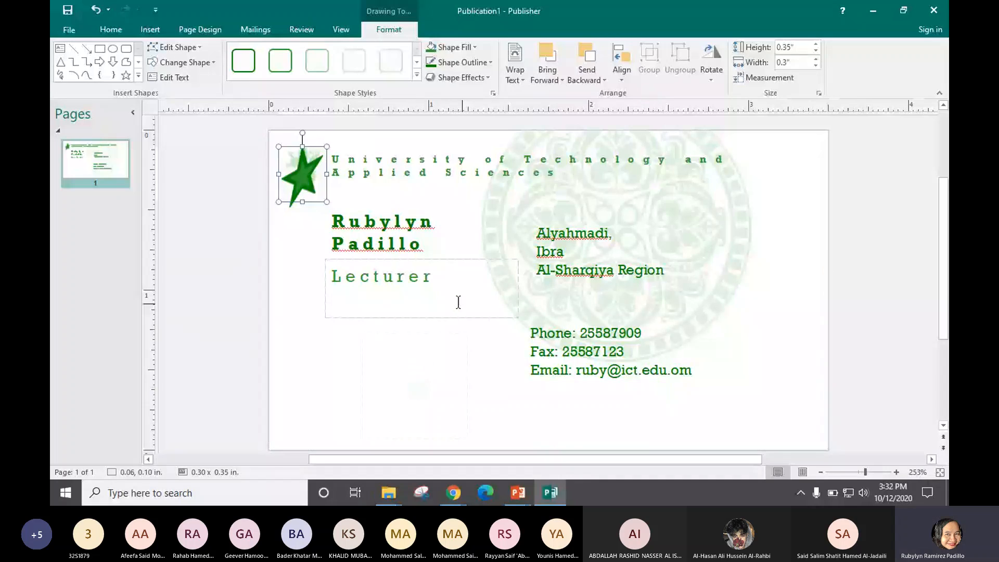
{"action": "left_click", "coordinate": [414, 386]}
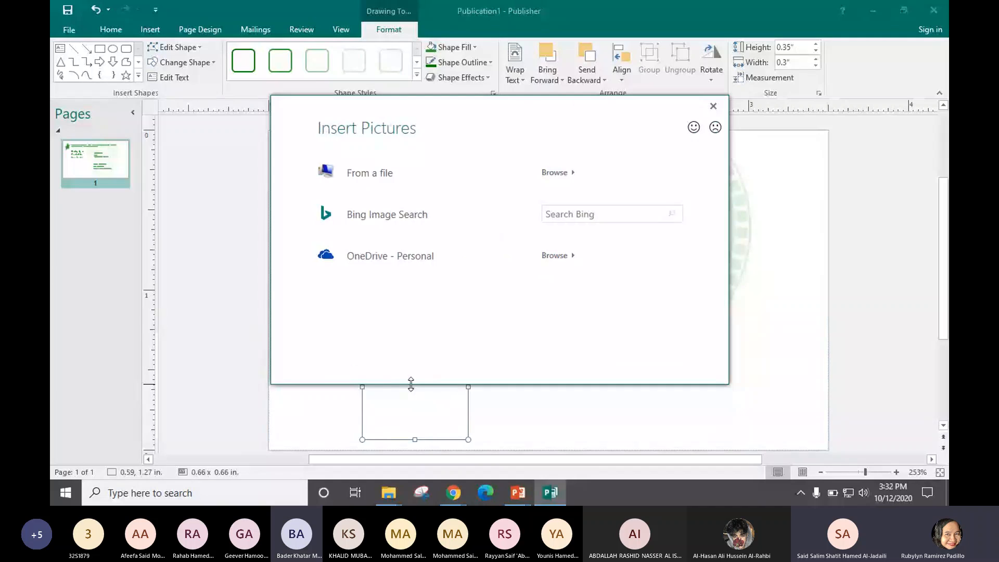
{"action": "left_click", "coordinate": [384, 172]}
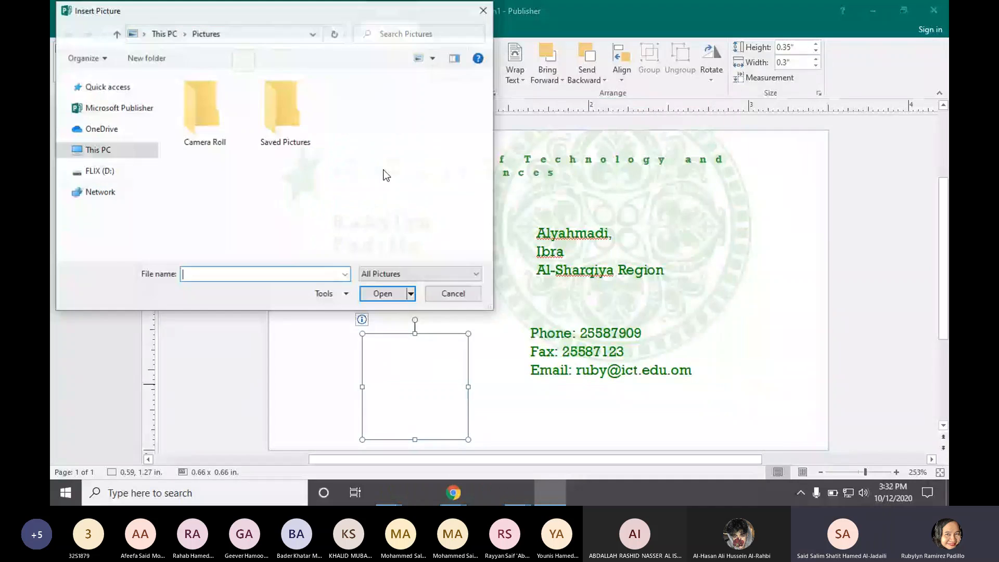
{"action": "left_click", "coordinate": [102, 128]}
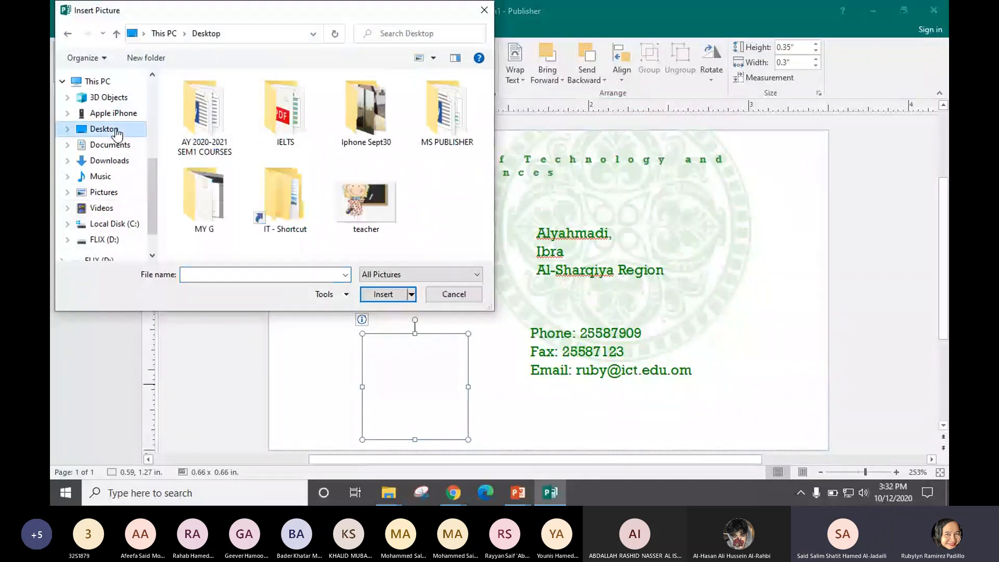
{"action": "left_click", "coordinate": [366, 206]}
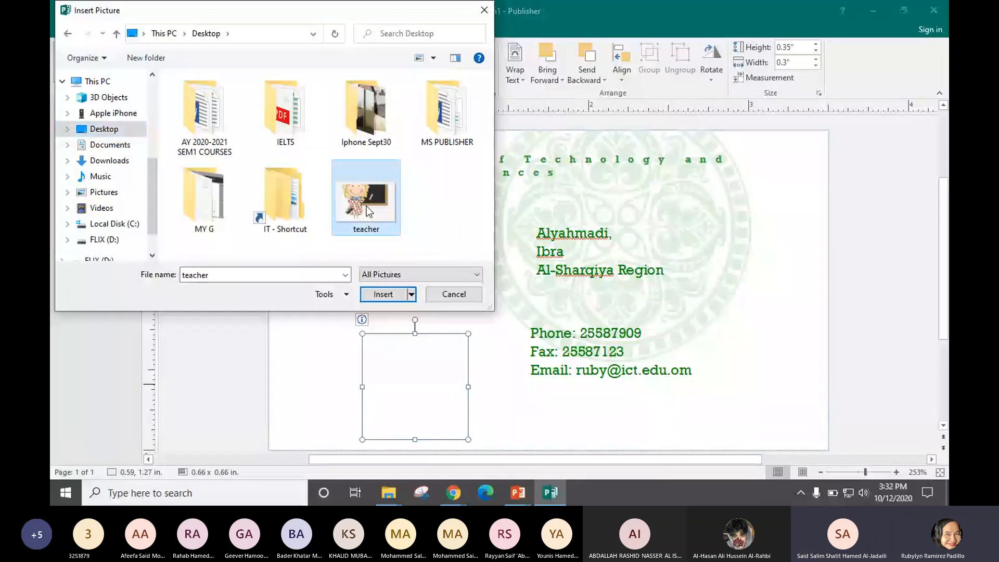
{"action": "left_click", "coordinate": [386, 295]}
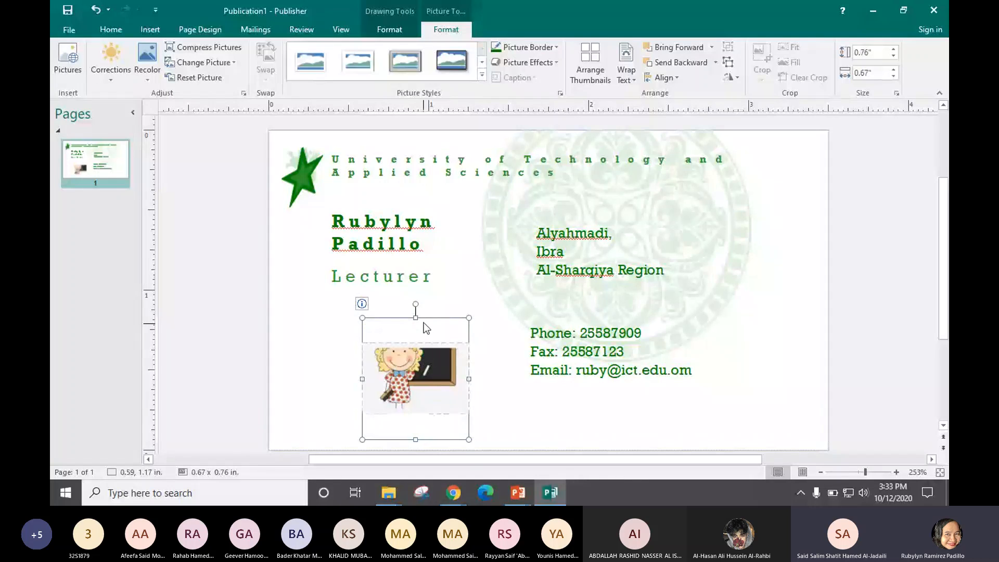
- Resize the teacher picture's frame to about 0.67 x 0.69 in and shift it slightly up to about 0.57, 1.19 in
{"action": "left_click_drag", "start_coordinate": [416, 318], "coordinate": [415, 330]}
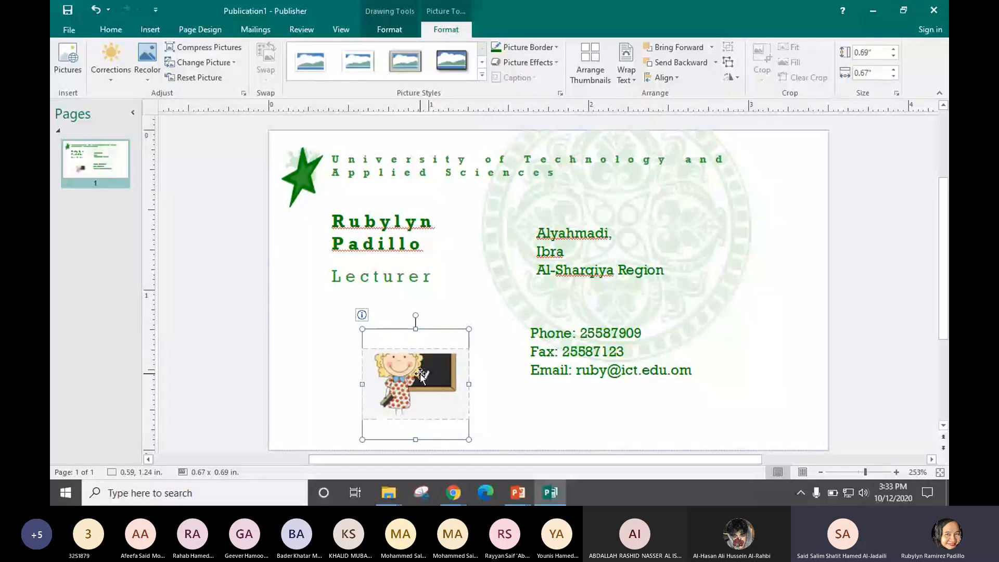
{"action": "double_click", "coordinate": [420, 373]}
{"action": "left_click", "coordinate": [490, 411]}
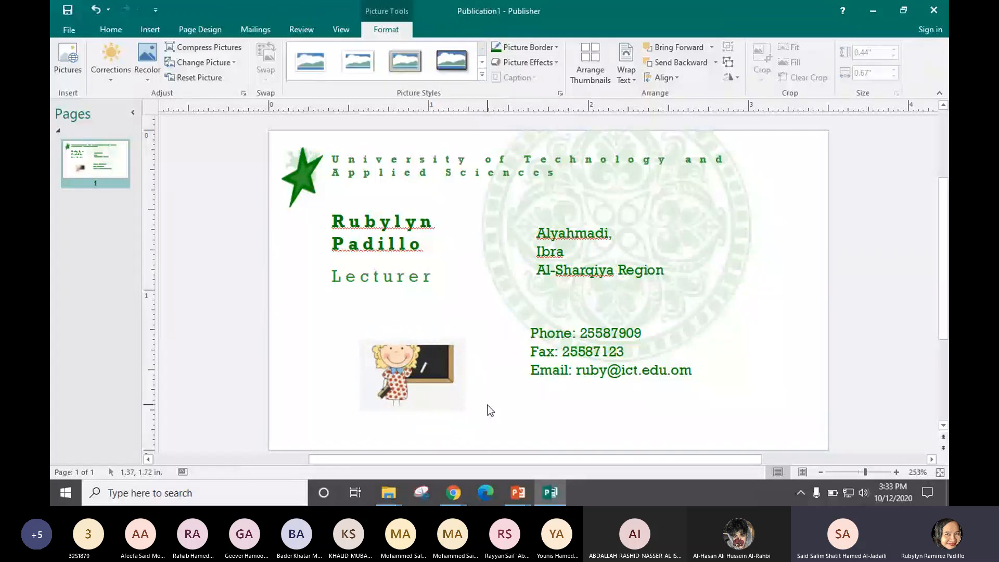
{"action": "left_click", "coordinate": [439, 385]}
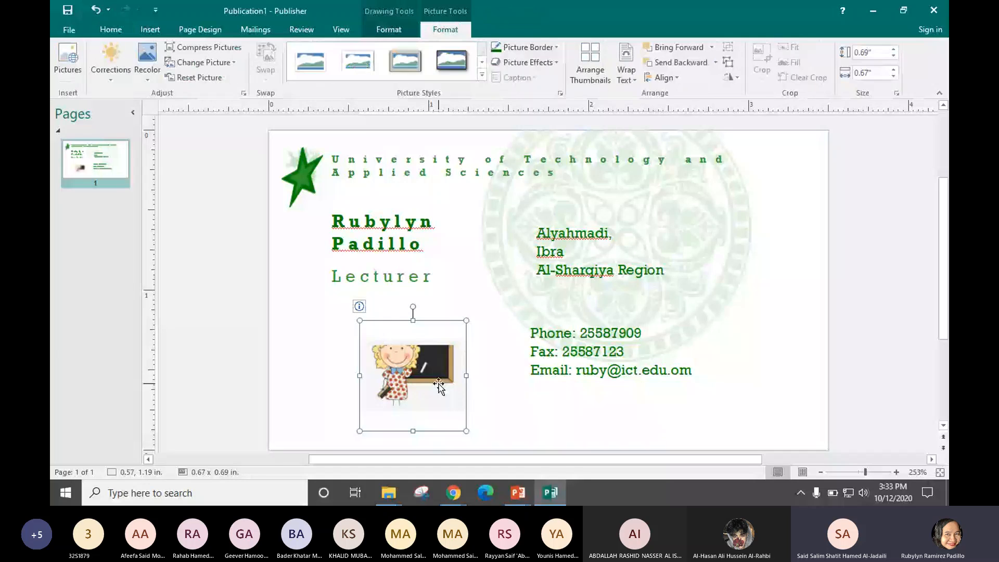
- Switch to the PowerPoint slide show, circle guideline c) in blue, and underline "Search for the clip", "law" and "as shown" in guideline d)
{"action": "left_click", "coordinate": [518, 492]}
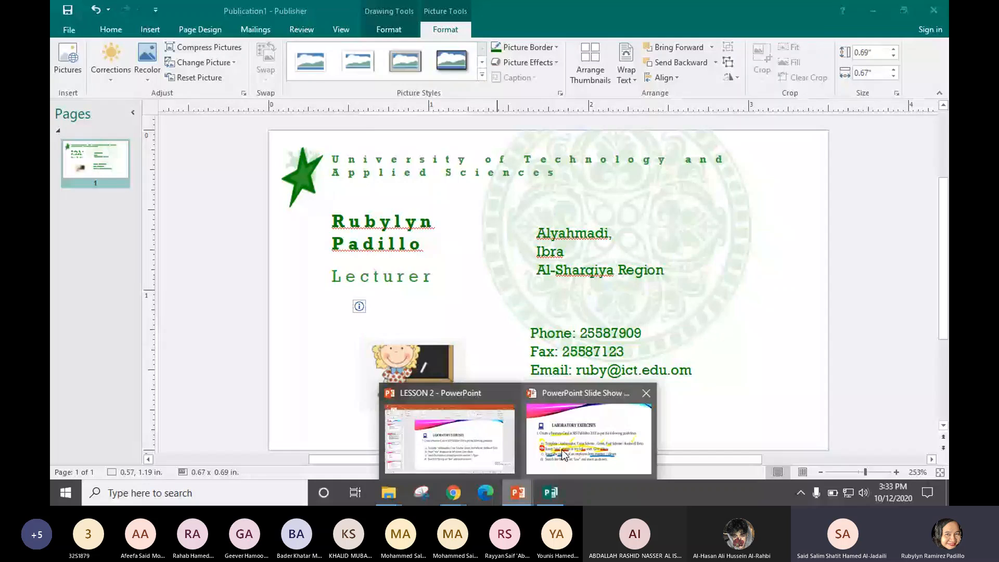
{"action": "left_click", "coordinate": [561, 448]}
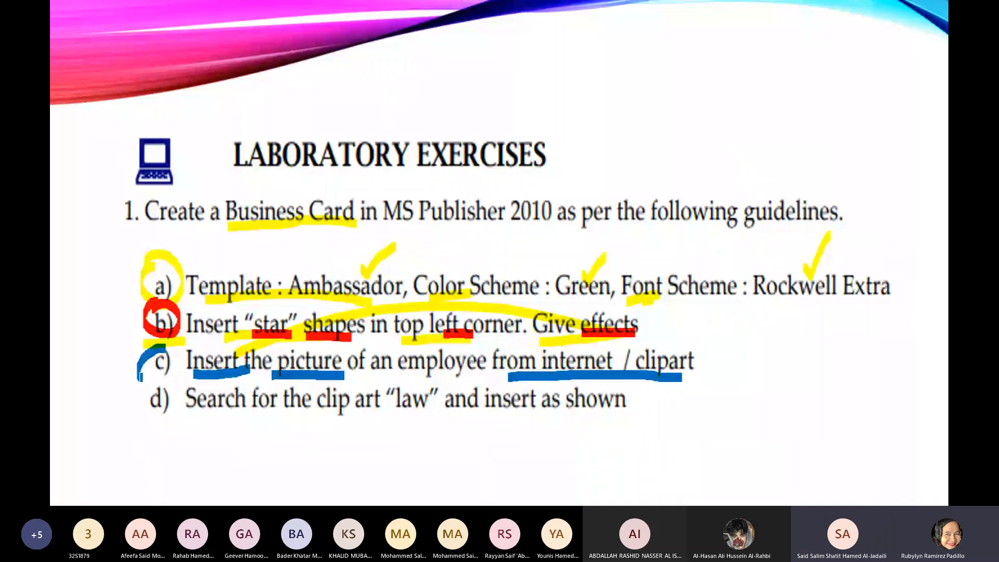
{"action": "mouse_move", "coordinate": [164, 346]}
{"action": "left_mouse_down"}
{"action": "mouse_move", "coordinate": [140, 365]}
{"action": "mouse_move", "coordinate": [143, 351]}
{"action": "left_mouse_up"}
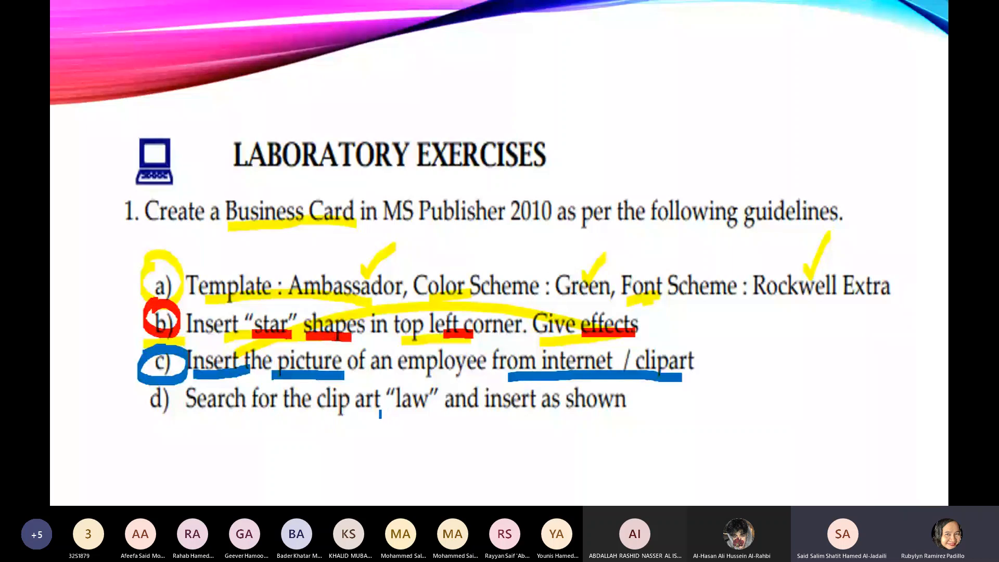
{"action": "left_click_drag", "start_coordinate": [381, 414], "coordinate": [441, 416]}
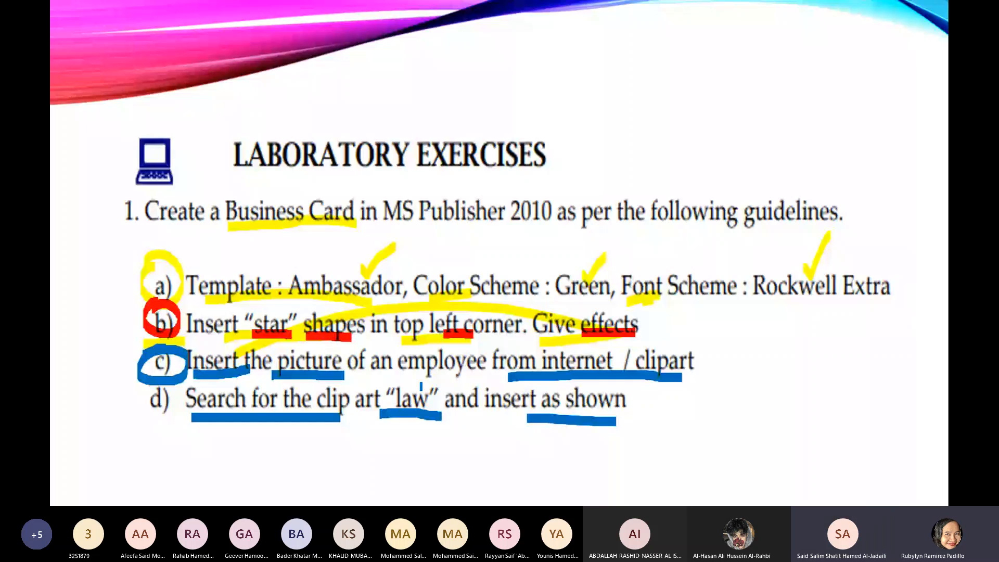
- Return to Chrome, search Google Images for "computer clipart", and open the preview of the black desktop computer with keyboard and mouse
{"action": "key", "text": "alt+Tab"}
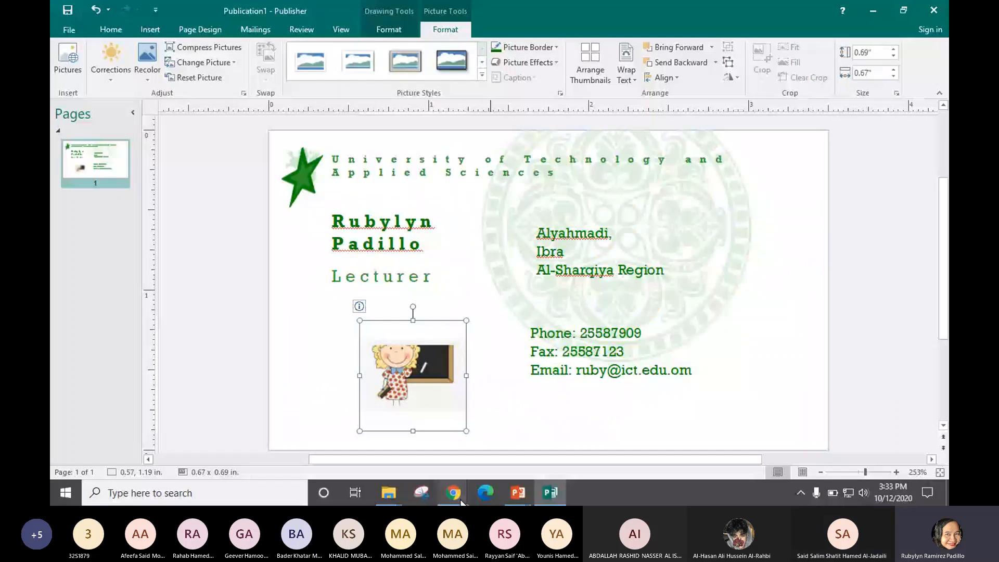
{"action": "left_click", "coordinate": [461, 500]}
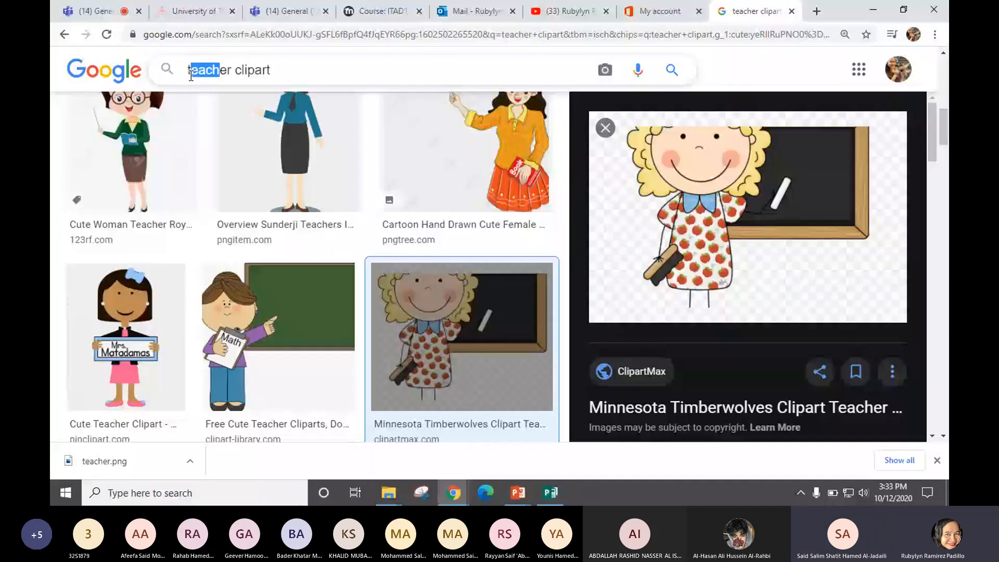
{"action": "left_click_drag", "start_coordinate": [190, 76], "coordinate": [182, 76]}
{"action": "type", "text": "comp"}
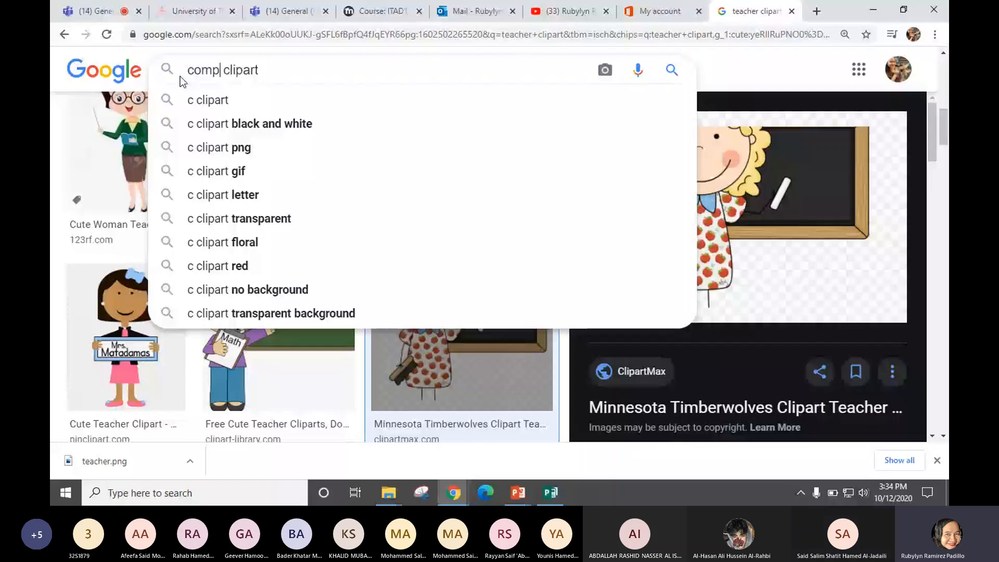
{"action": "type", "text": "uter"}
{"action": "key", "text": "Return"}
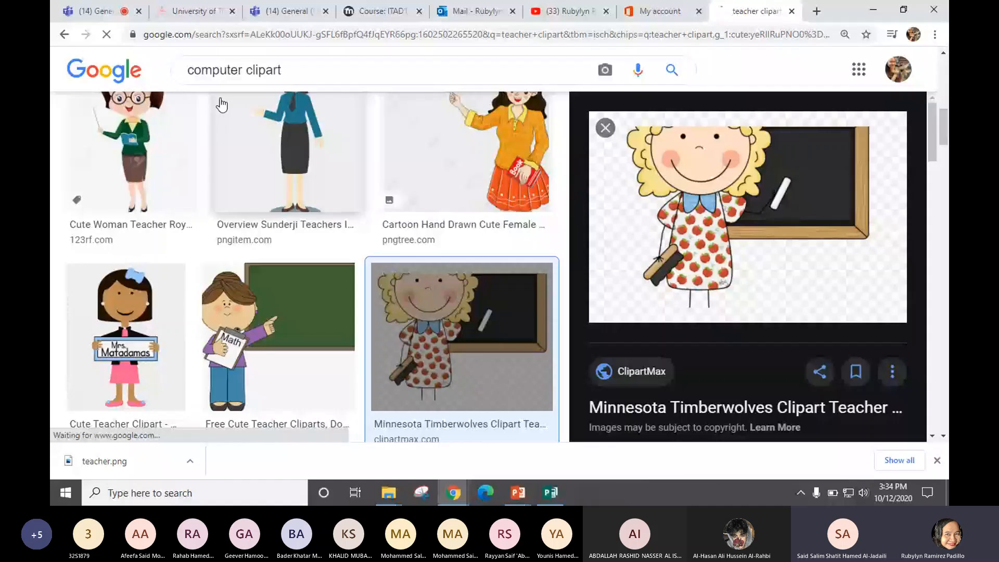
{"action": "right_click", "coordinate": [395, 292]}
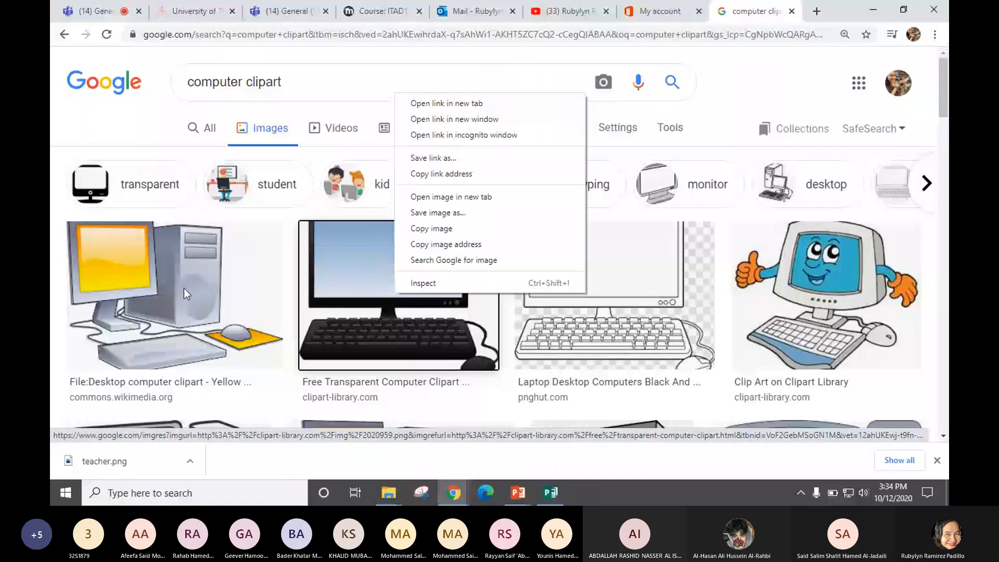
{"action": "left_click", "coordinate": [332, 307]}
{"action": "right_click", "coordinate": [331, 307]}
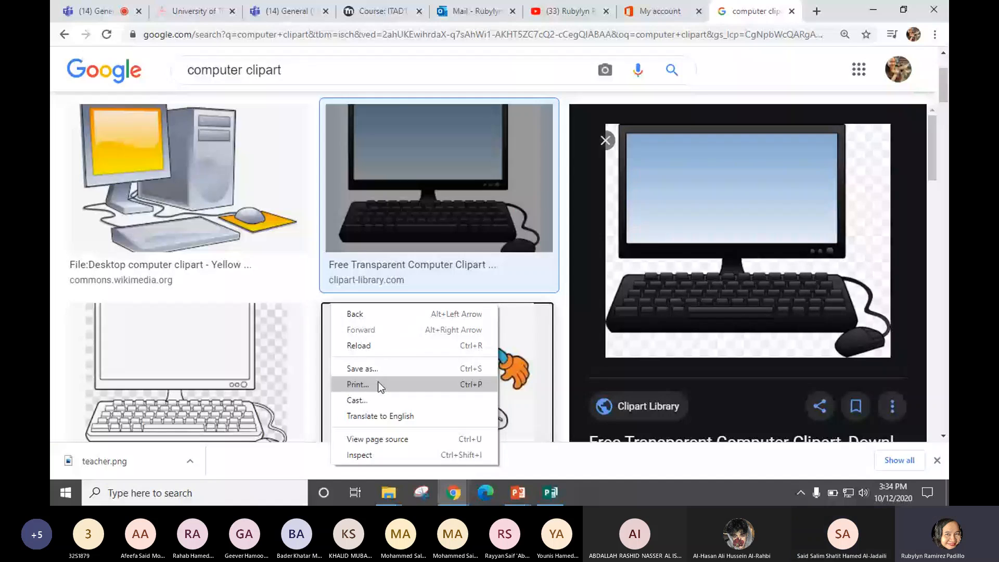
{"action": "left_click", "coordinate": [365, 368]}
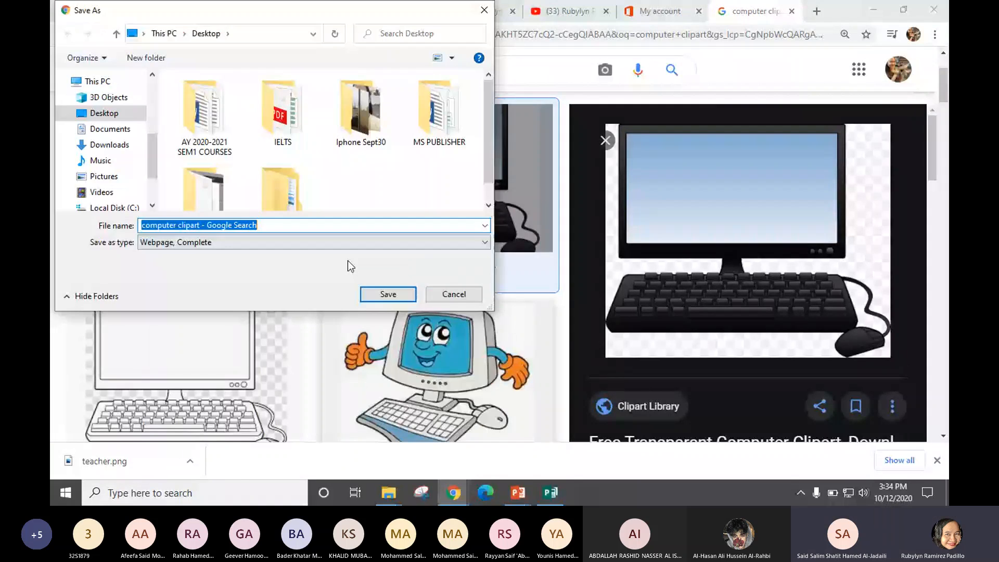
{"action": "key", "text": "Escape"}
- Save the previewed computer image to the Desktop as a PNG named "computer"
{"action": "right_click", "coordinate": [737, 213]}
{"action": "left_click", "coordinate": [775, 333]}
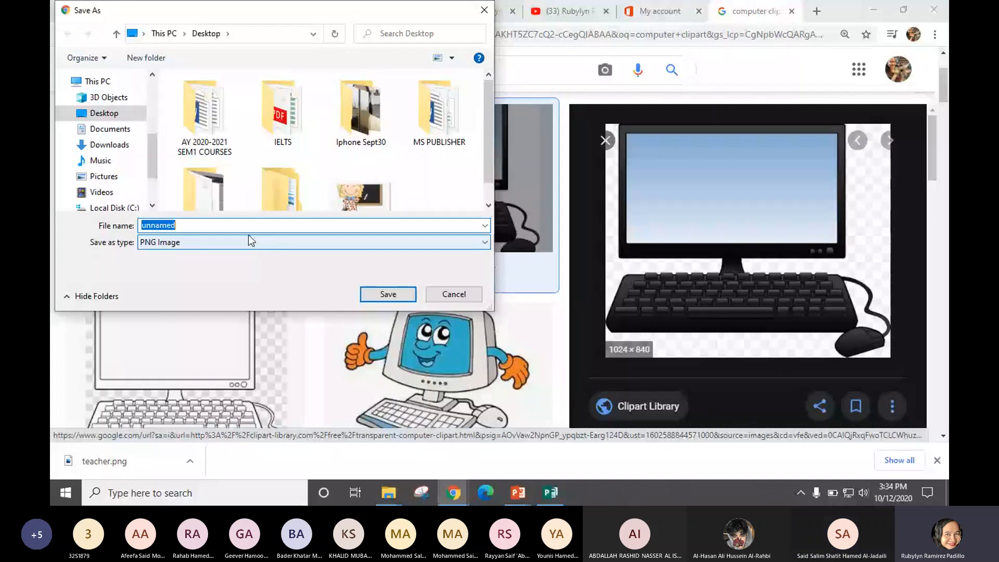
{"action": "type", "text": "computer"}
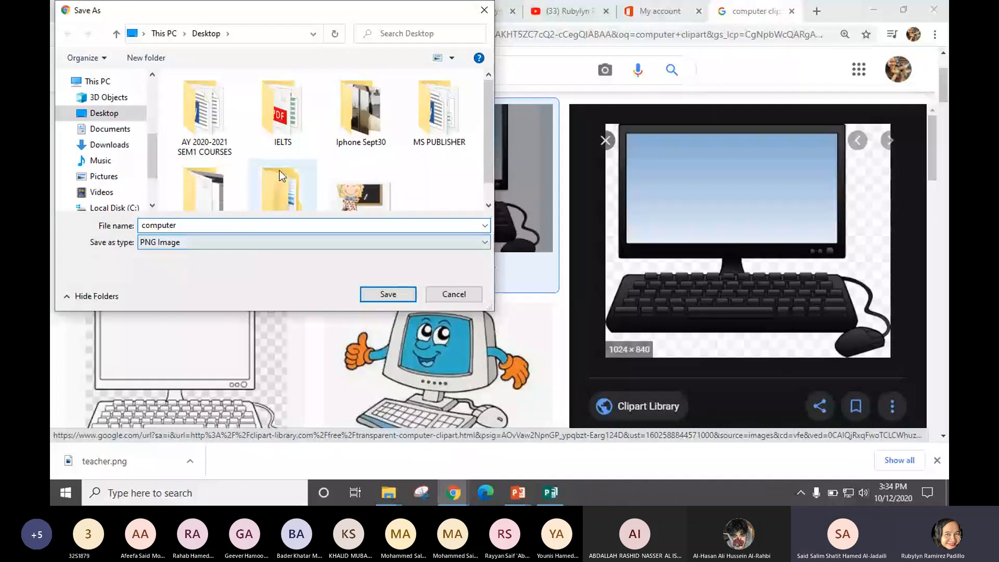
{"action": "left_click", "coordinate": [392, 292]}
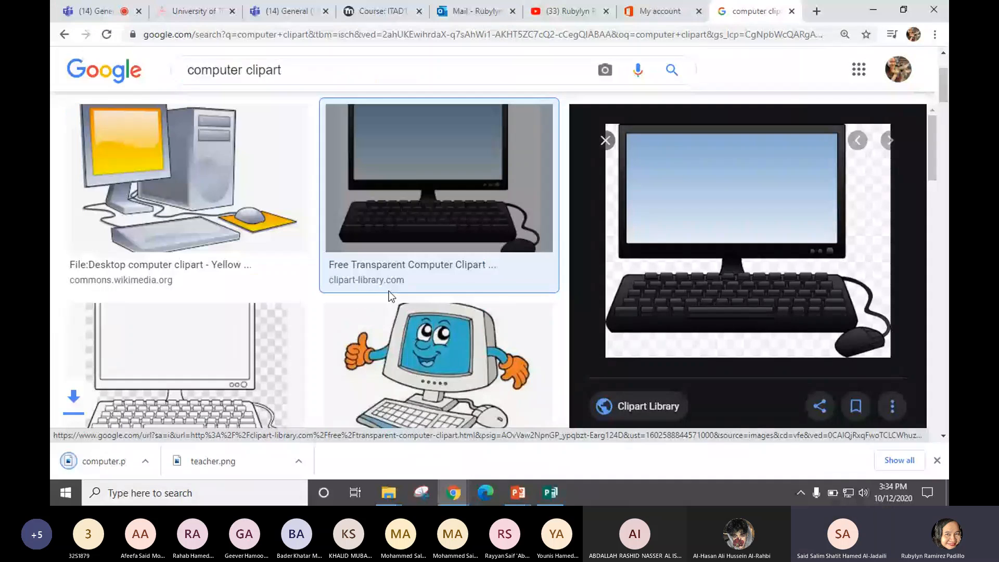
{"action": "left_click", "coordinate": [553, 498]}
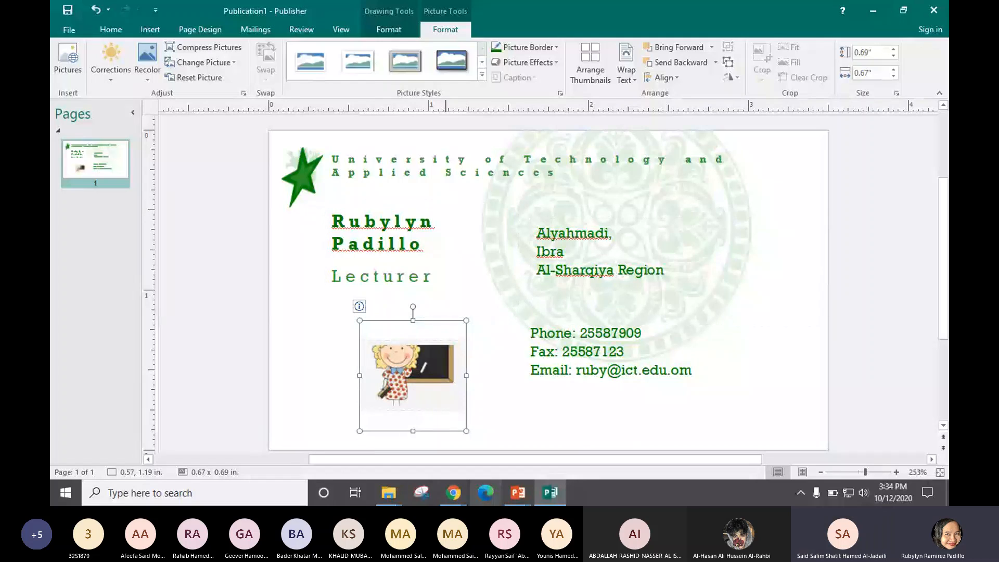
{"action": "left_click", "coordinate": [460, 503]}
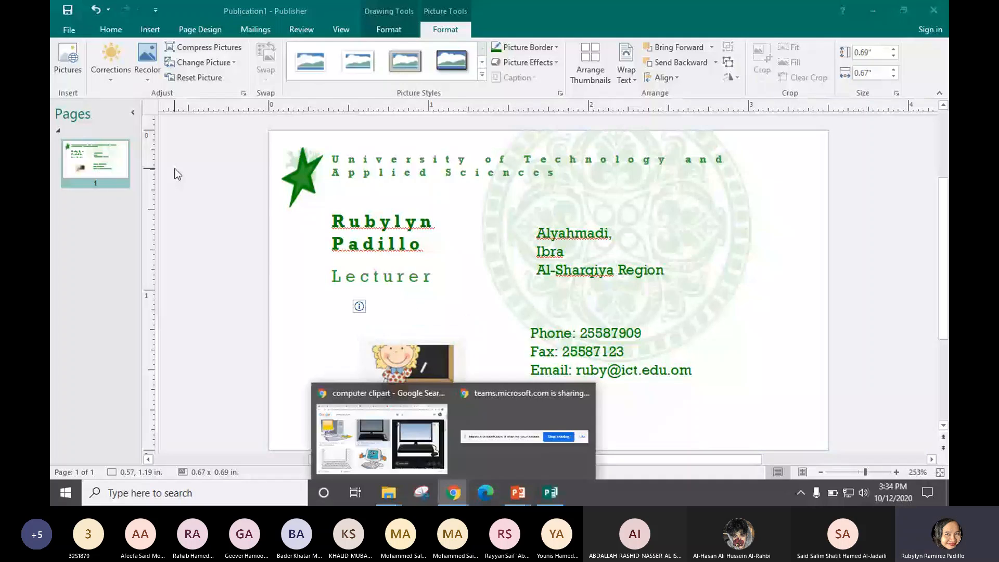
{"action": "left_click", "coordinate": [382, 439]}
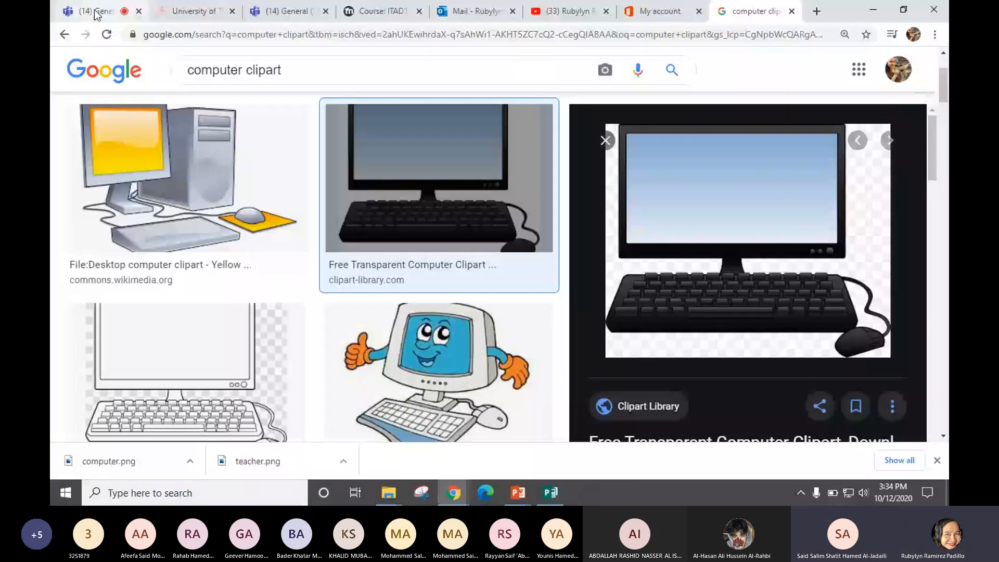
{"action": "left_click", "coordinate": [95, 14]}
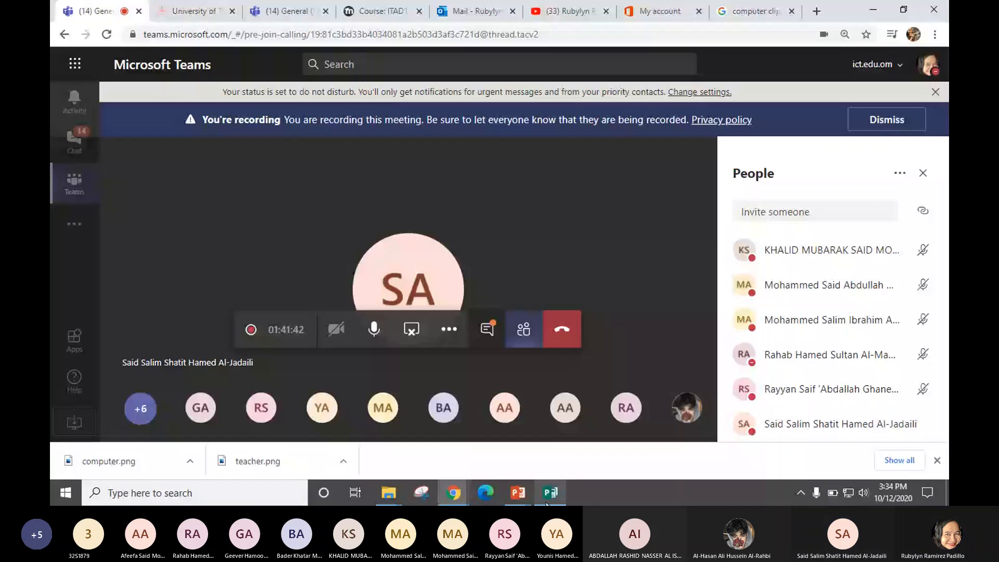
- Switch to Publisher and insert the "computer" picture from the Desktop onto the business card
{"action": "left_click", "coordinate": [548, 500]}
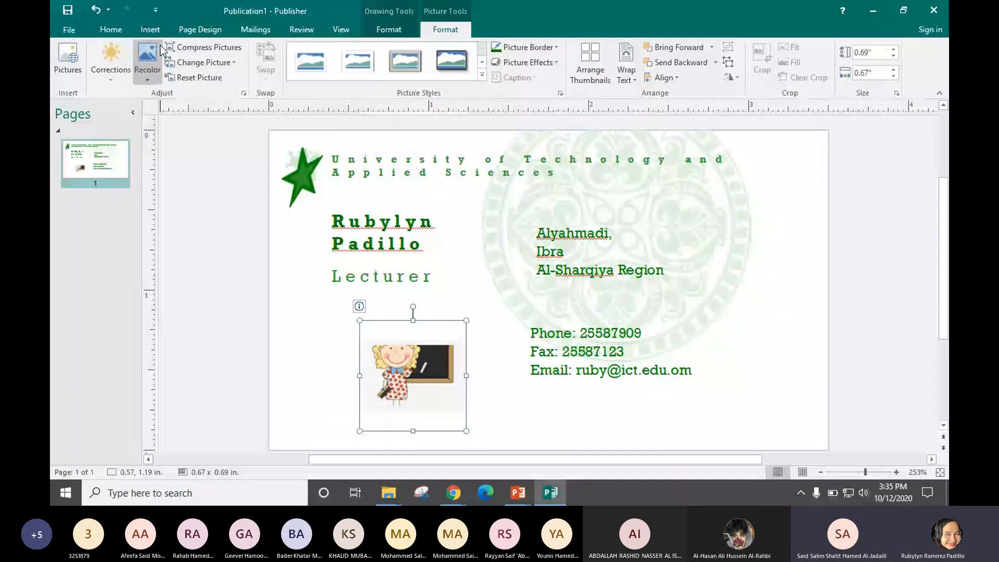
{"action": "left_click", "coordinate": [149, 29]}
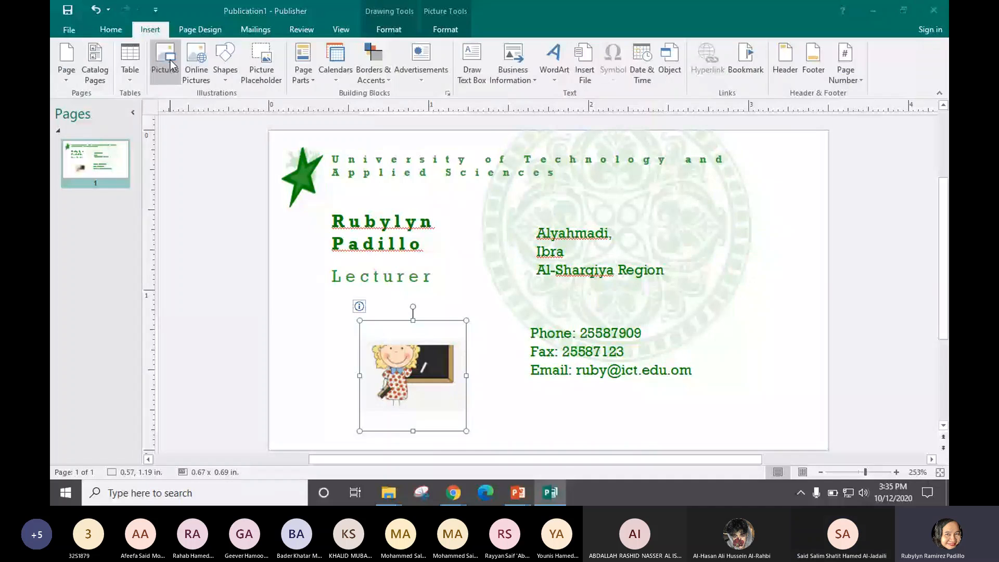
{"action": "left_click", "coordinate": [166, 60]}
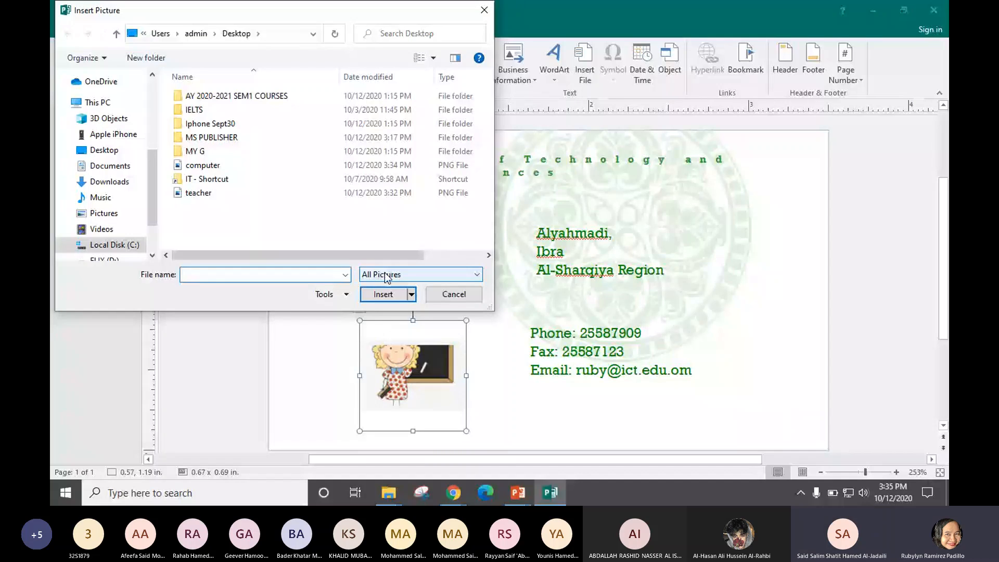
{"action": "left_click", "coordinate": [203, 166]}
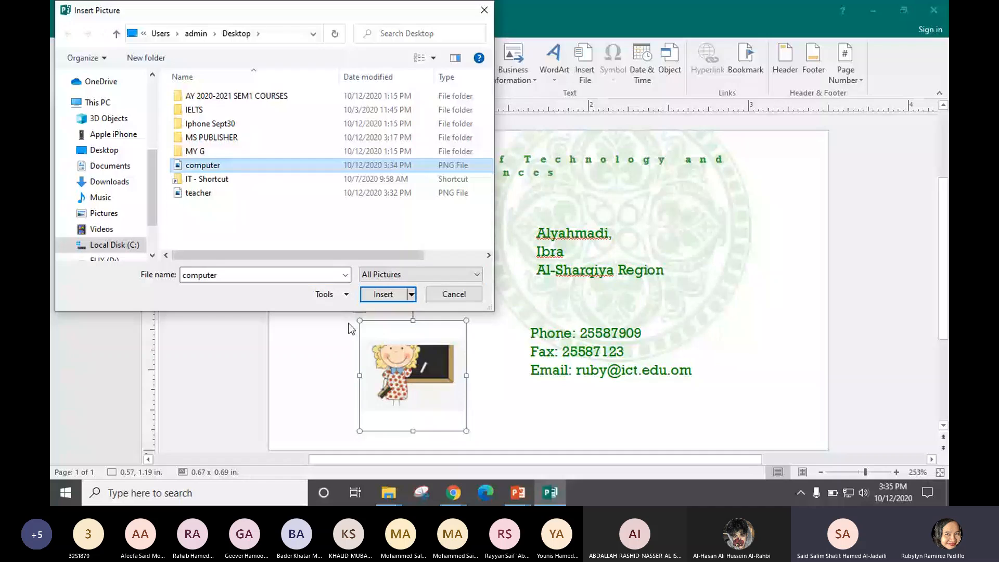
{"action": "key", "text": "Return"}
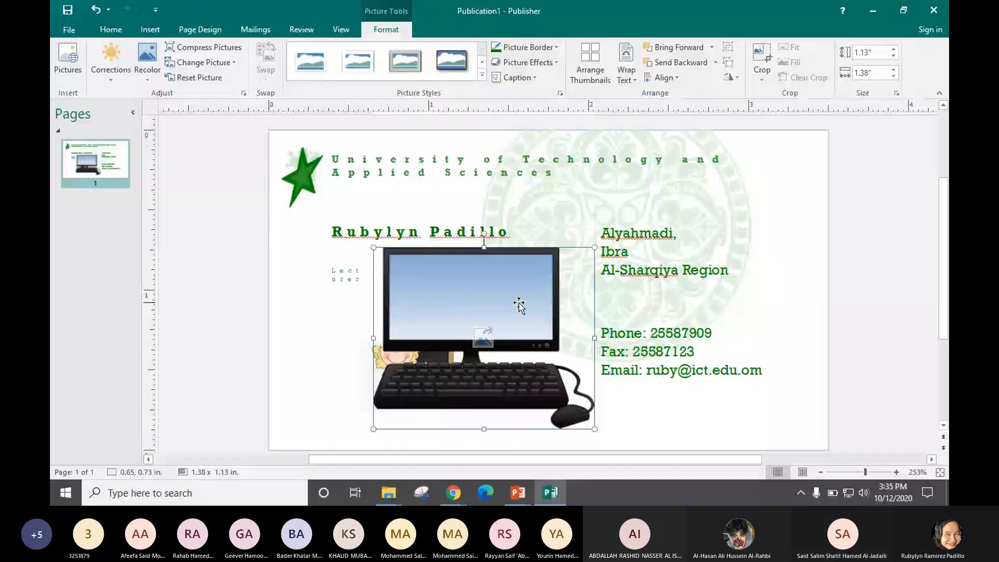
- Resize the computer picture to about 0.72 x 0.59 in at about 2.64, 0.30 in, and shift the teacher picture slightly left below "Lecturer"
{"action": "left_click_drag", "start_coordinate": [519, 304], "coordinate": [768, 221]}
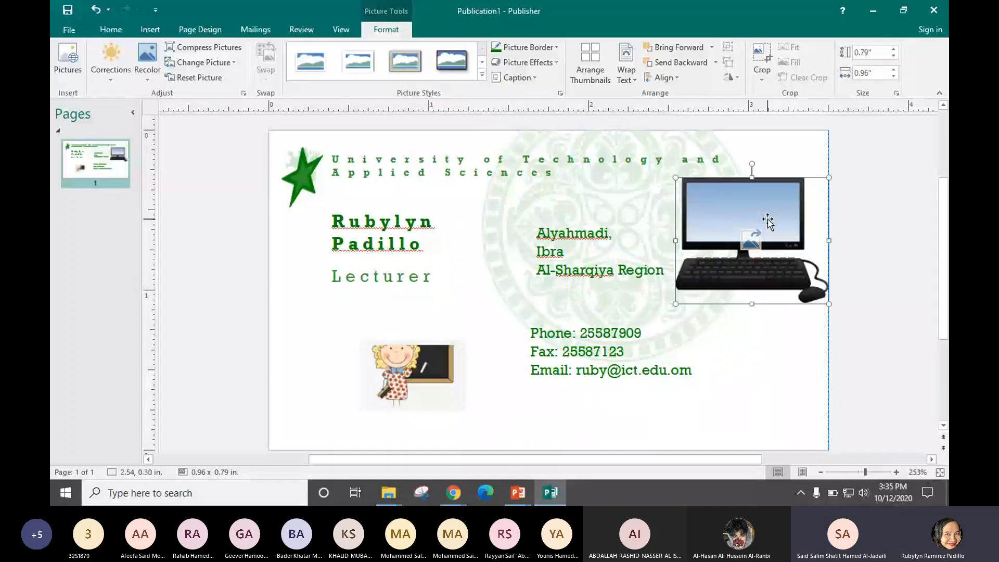
{"action": "left_click_drag", "start_coordinate": [675, 303], "coordinate": [709, 274]}
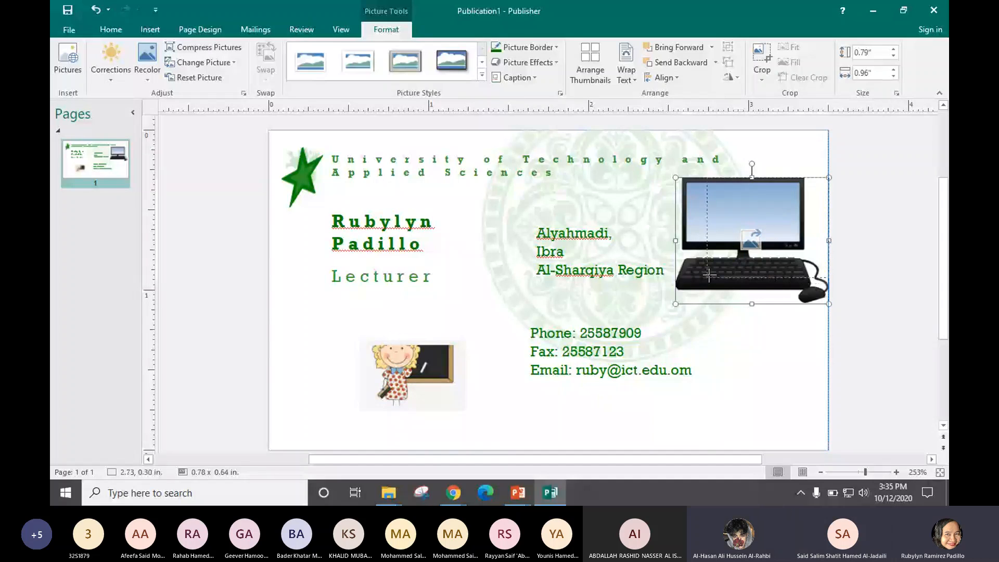
{"action": "left_click_drag", "start_coordinate": [709, 274], "coordinate": [718, 270]}
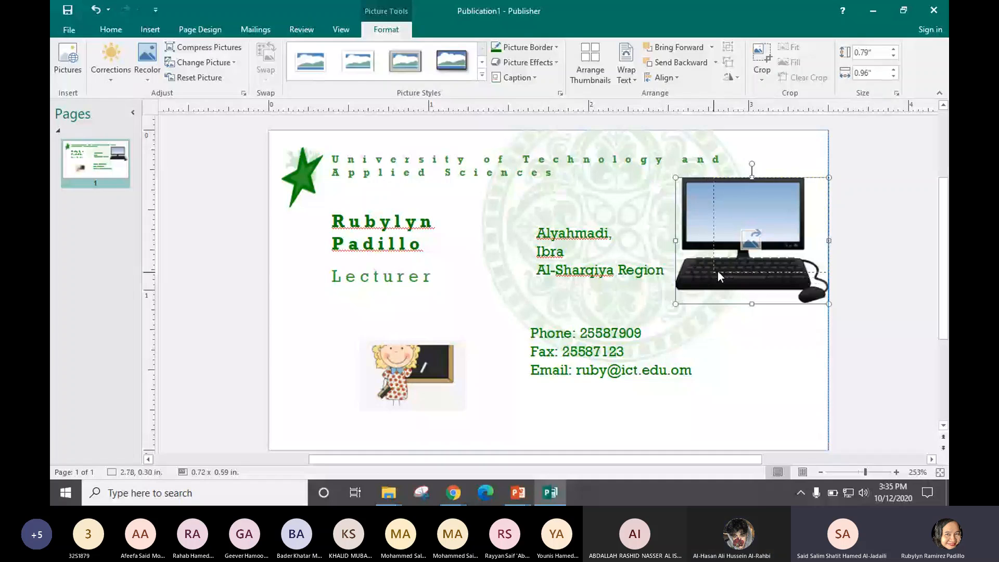
{"action": "left_click_drag", "start_coordinate": [717, 271], "coordinate": [717, 271]}
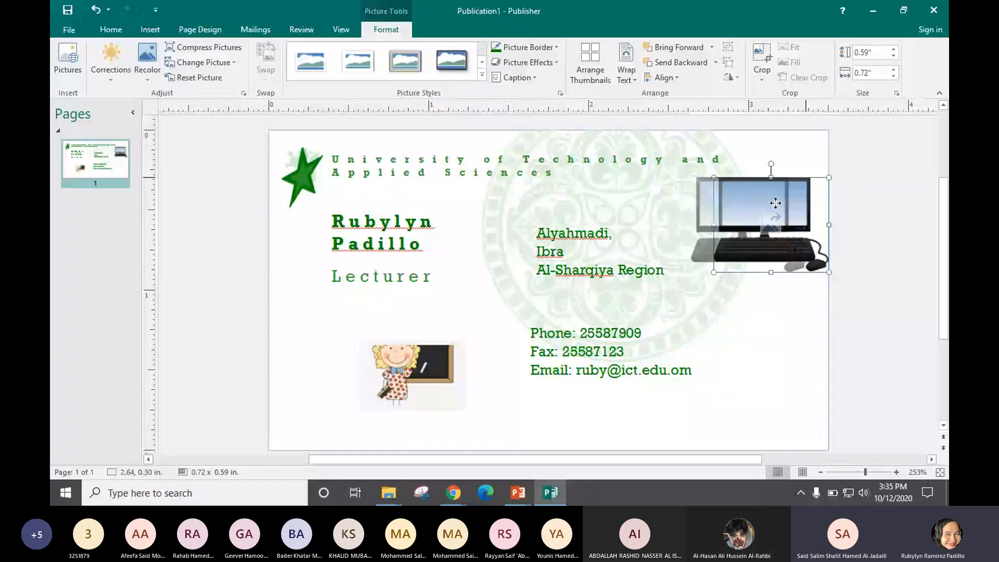
{"action": "left_click_drag", "start_coordinate": [776, 203], "coordinate": [776, 203]}
{"action": "left_click_drag", "start_coordinate": [413, 376], "coordinate": [390, 372]}
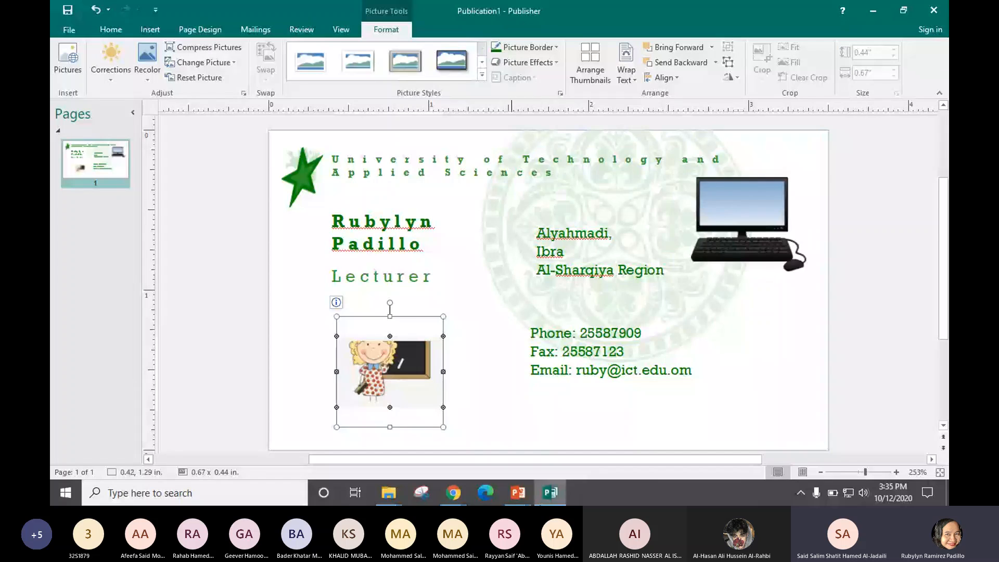
- In the PowerPoint slide show, circle guideline d) in blue, underline "employee", bracket guidelines c) and d), and box "Business Card"
{"action": "mouse_move", "coordinate": [518, 493]}
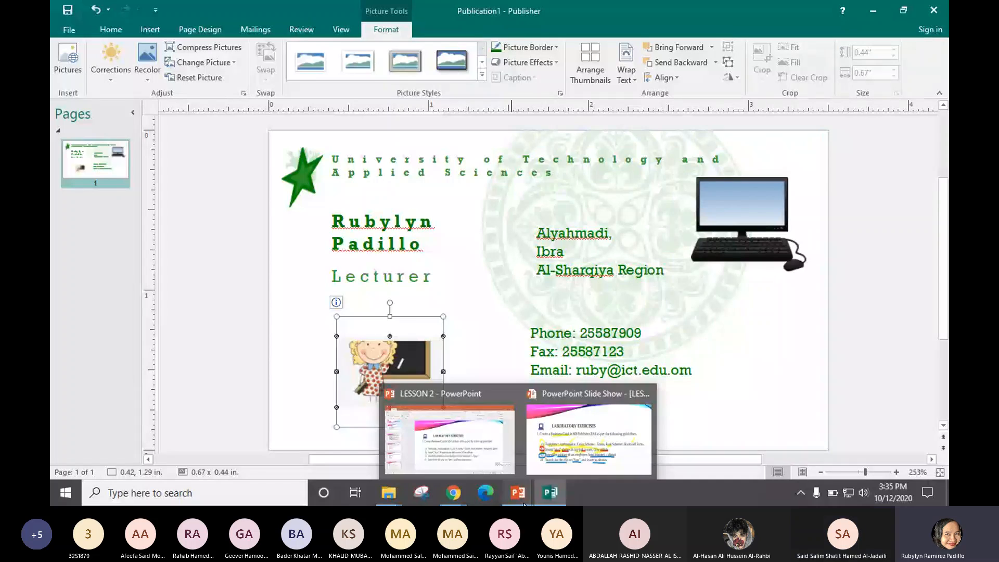
{"action": "left_click", "coordinate": [566, 450]}
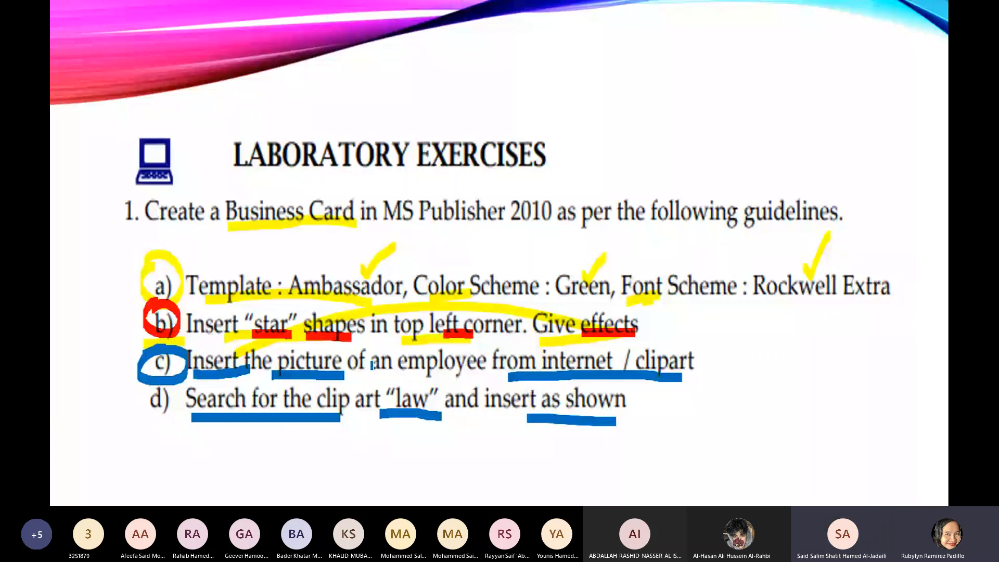
{"action": "left_click_drag", "start_coordinate": [151, 389], "coordinate": [146, 391]}
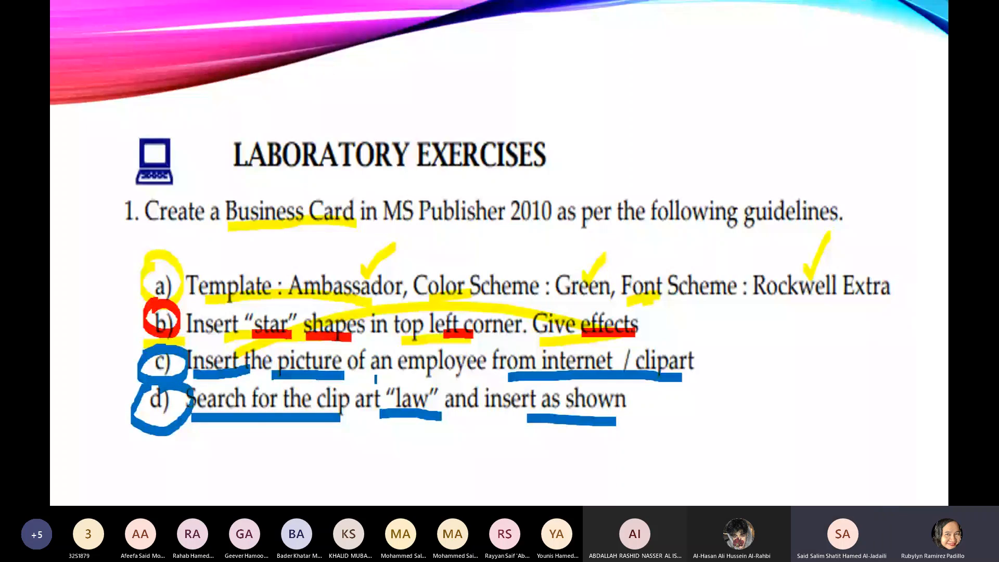
{"action": "left_click_drag", "start_coordinate": [392, 377], "coordinate": [471, 377]}
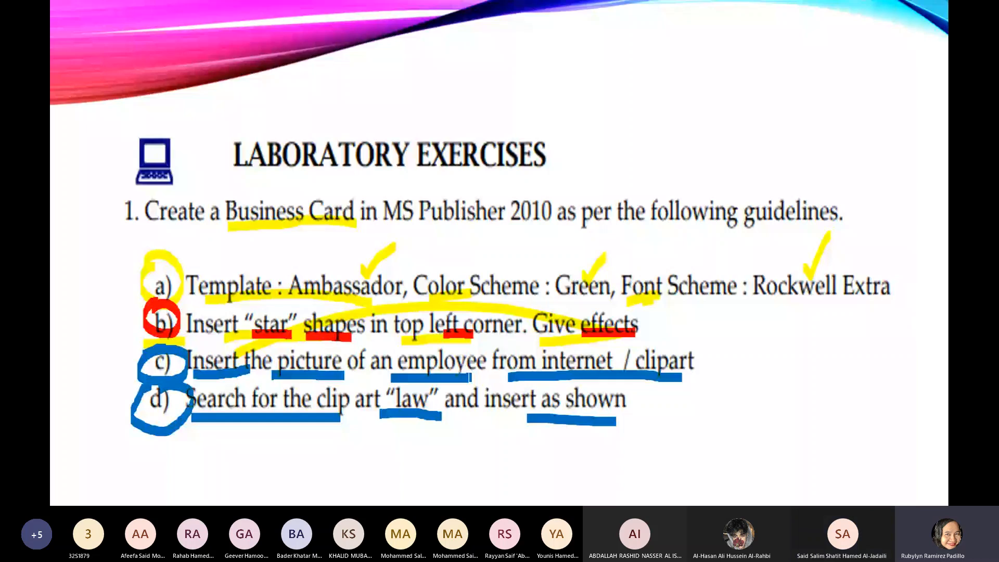
{"action": "left_click_drag", "start_coordinate": [751, 344], "coordinate": [725, 432]}
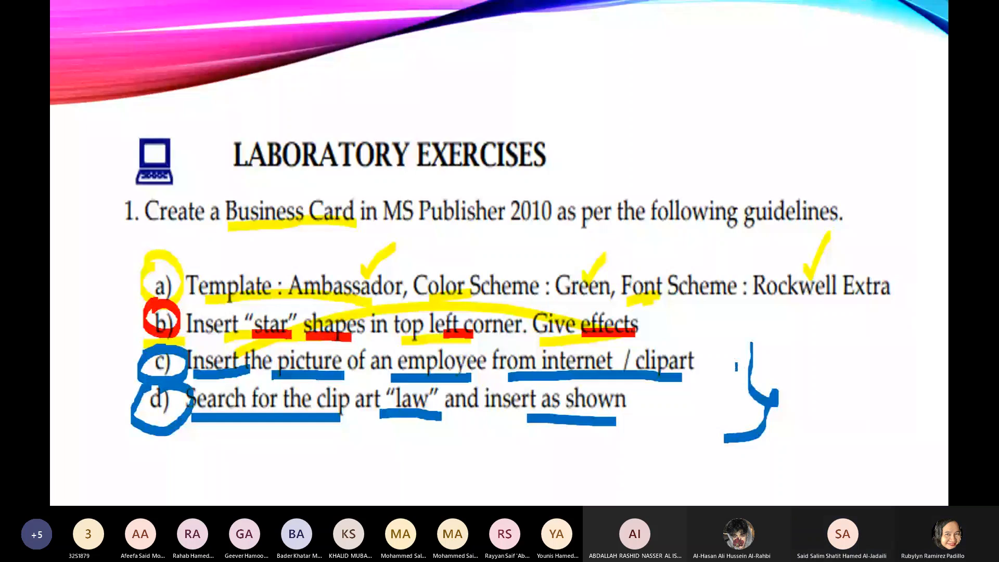
{"action": "left_click_drag", "start_coordinate": [739, 353], "coordinate": [755, 346]}
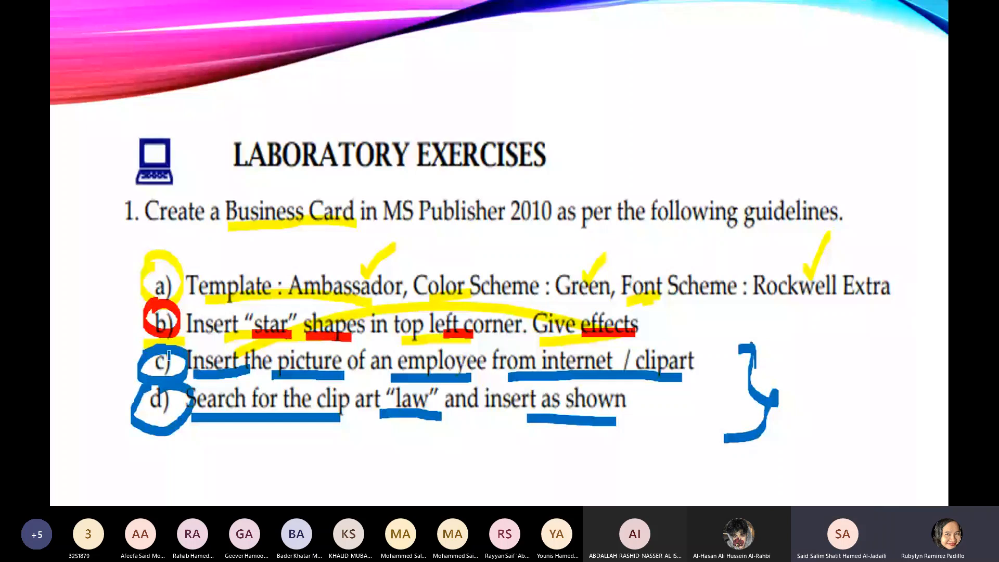
{"action": "mouse_move", "coordinate": [226, 183]}
{"action": "left_mouse_down"}
{"action": "mouse_move", "coordinate": [362, 232]}
{"action": "mouse_move", "coordinate": [291, 183]}
{"action": "mouse_move", "coordinate": [226, 184]}
{"action": "left_mouse_up"}
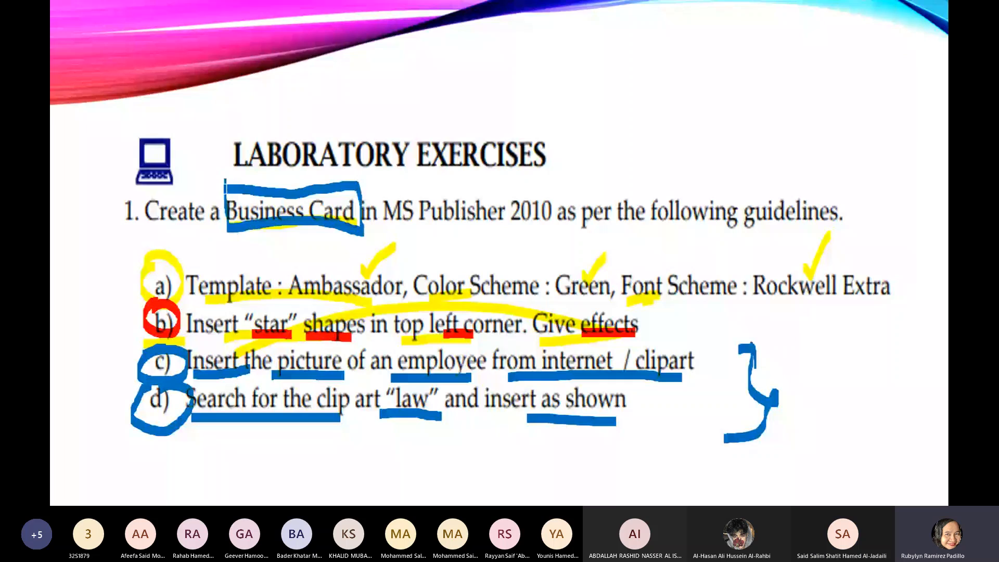
- Switch to Publisher and save the business card as "BusinessCard1" in the MS PUBLISHER folder on the Desktop
{"action": "key", "text": "alt+Tab"}
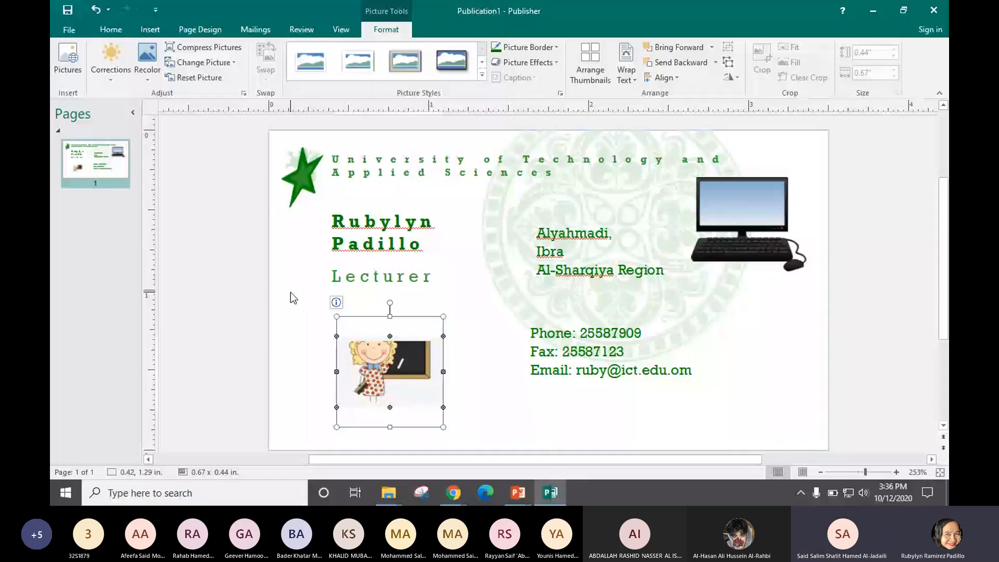
{"action": "left_click", "coordinate": [495, 398]}
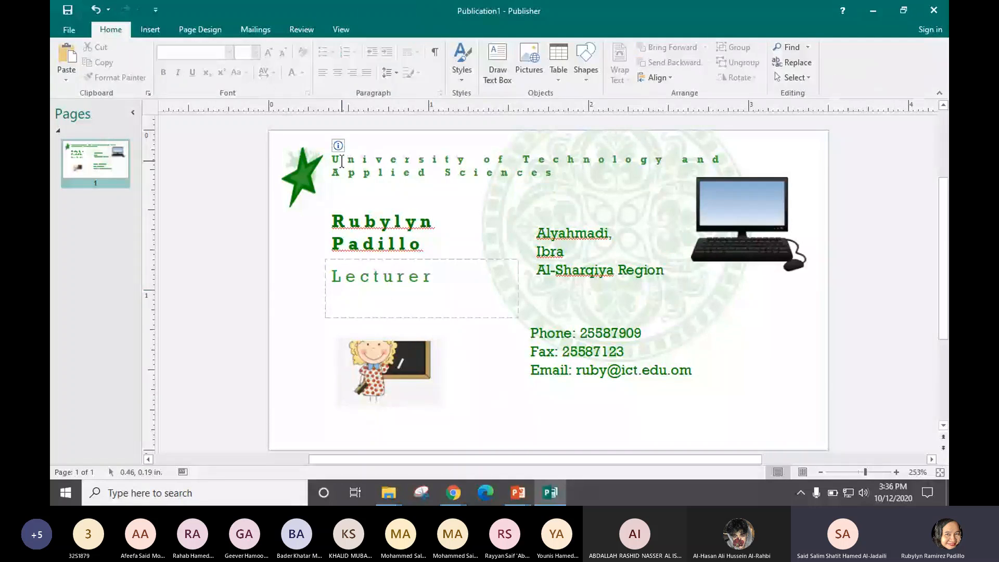
{"action": "left_click", "coordinate": [69, 30]}
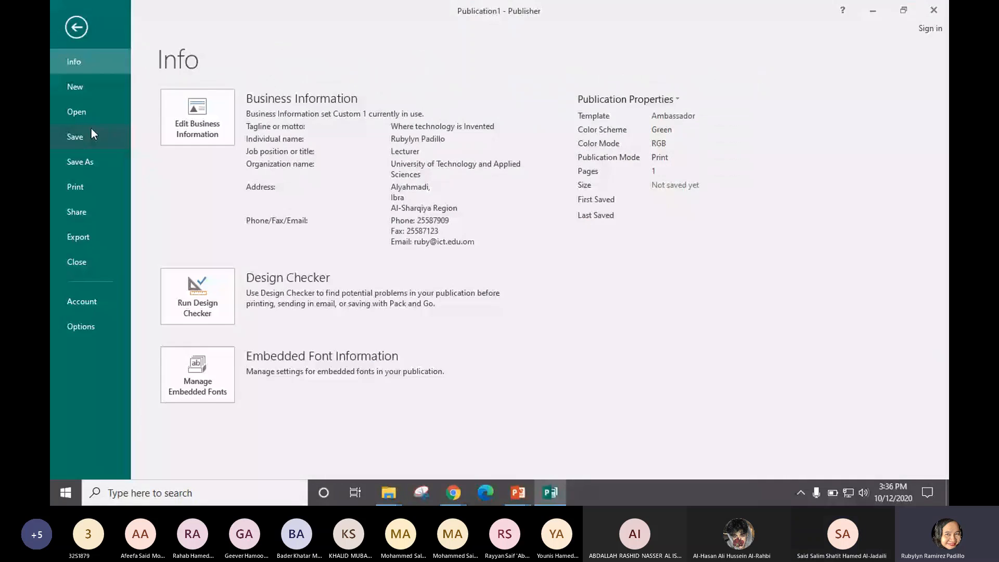
{"action": "left_click", "coordinate": [92, 130]}
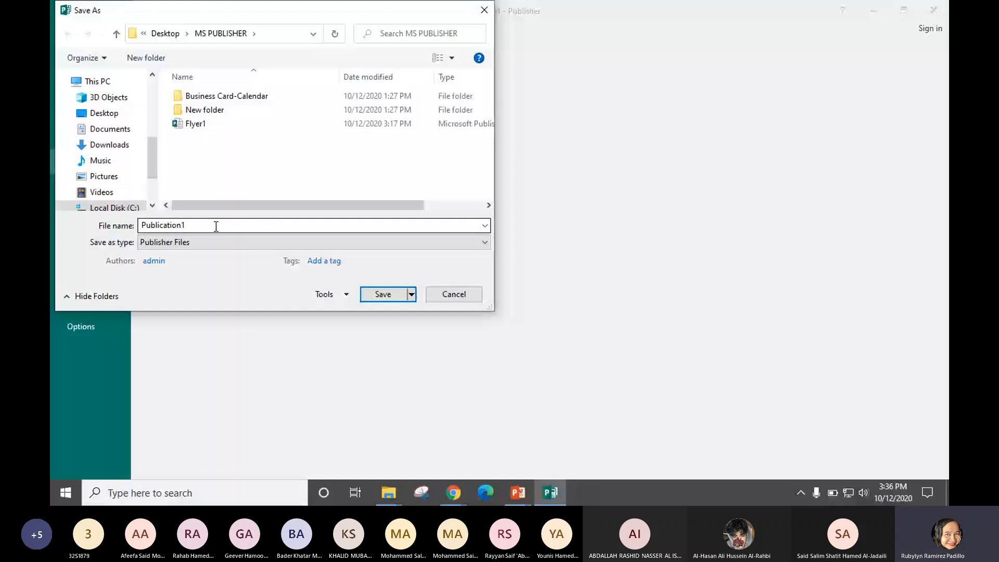
{"action": "type", "text": "Business"}
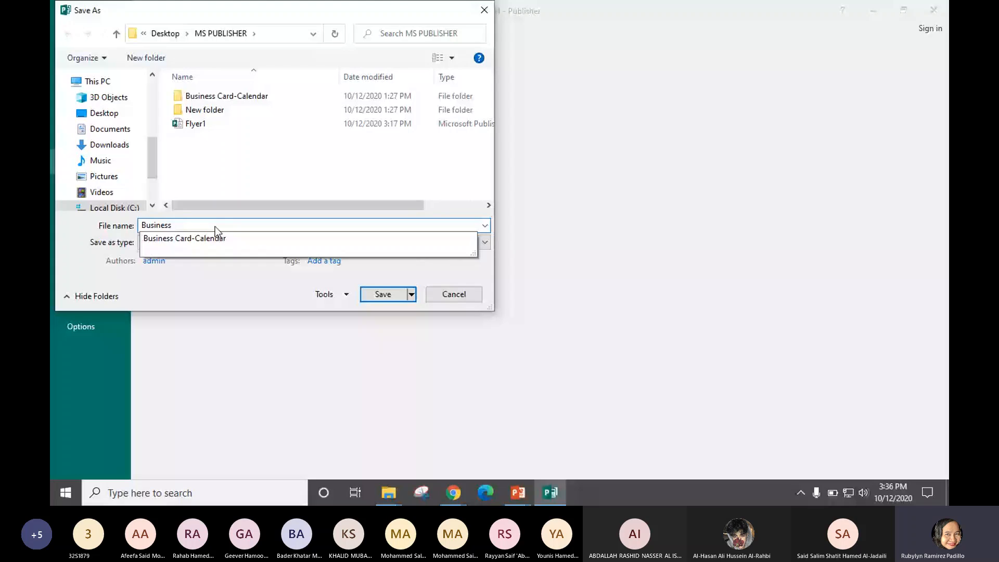
{"action": "type", "text": "Card1"}
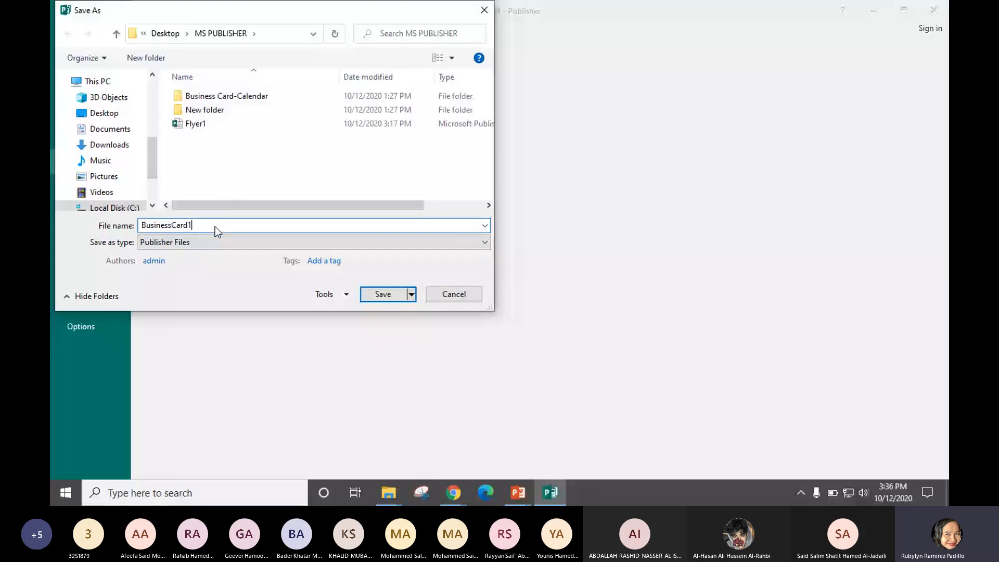
{"action": "left_click", "coordinate": [387, 293]}
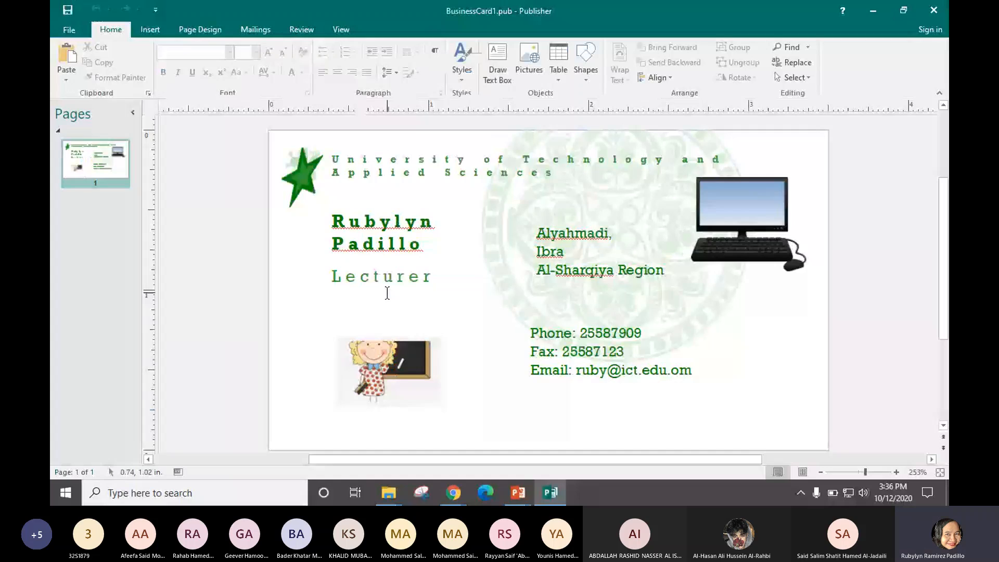
- Begin saving a copy of the business card in the MS PUBLISHER folder with PDF as the file type
{"action": "left_click", "coordinate": [65, 29]}
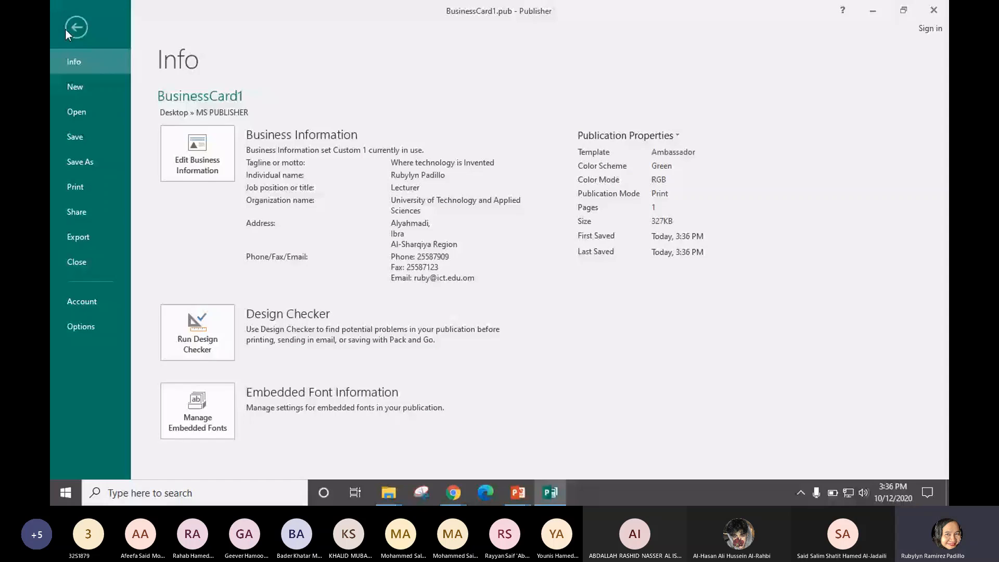
{"action": "left_click", "coordinate": [87, 162]}
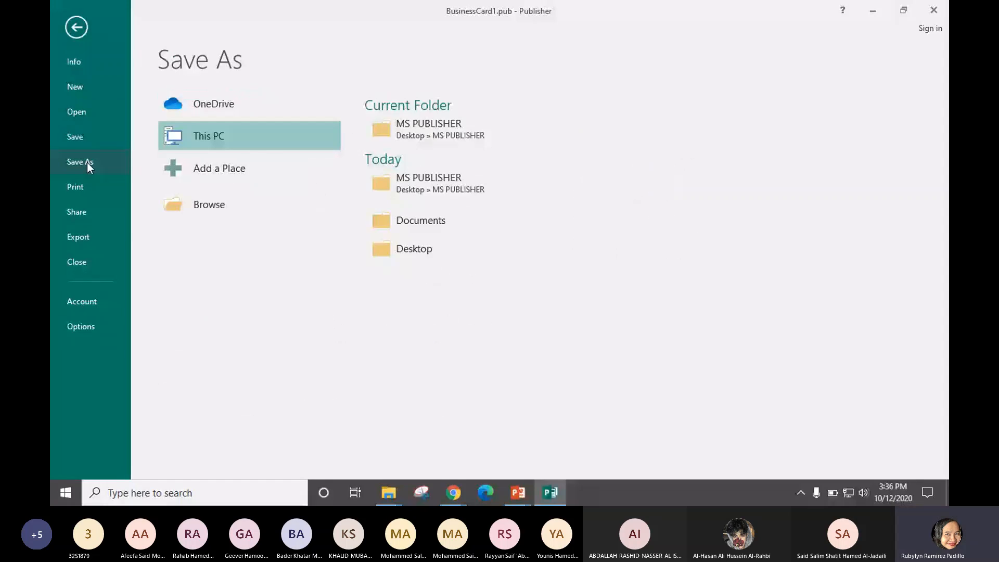
{"action": "left_click", "coordinate": [416, 135]}
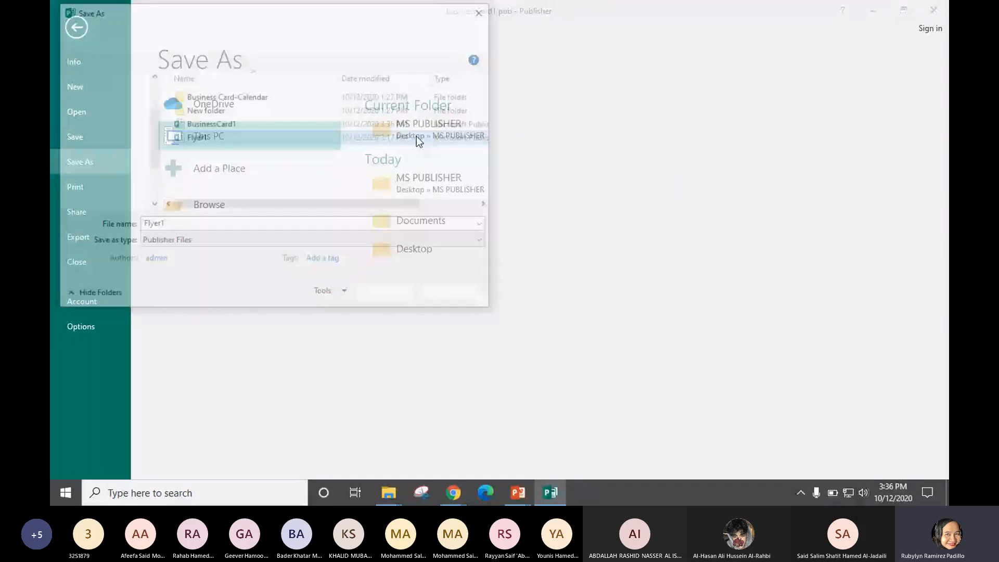
{"action": "left_click", "coordinate": [178, 242]}
{"action": "left_click", "coordinate": [178, 303]}
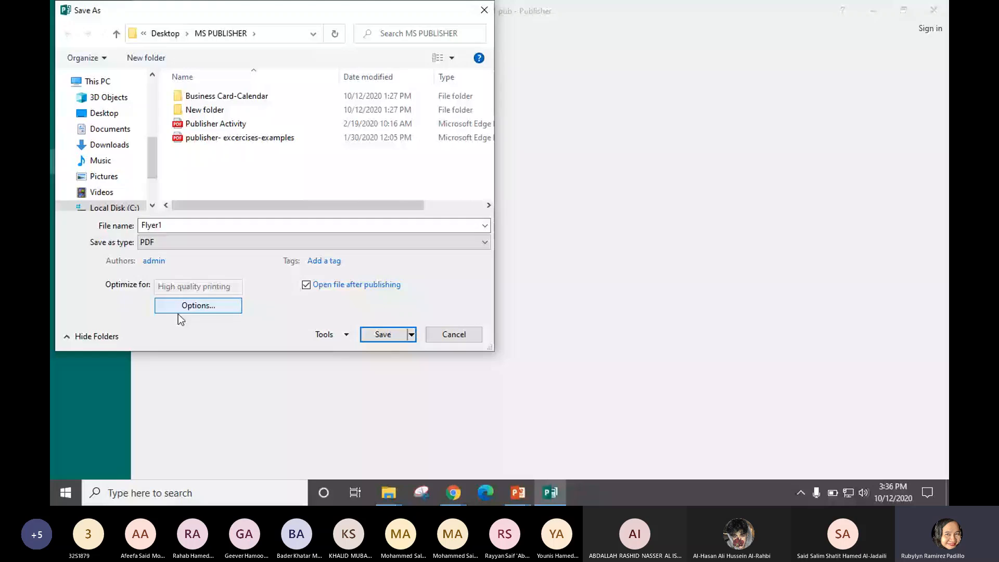
- Name the PDF copy "Business Card1" and save it
{"action": "double_click", "coordinate": [264, 223]}
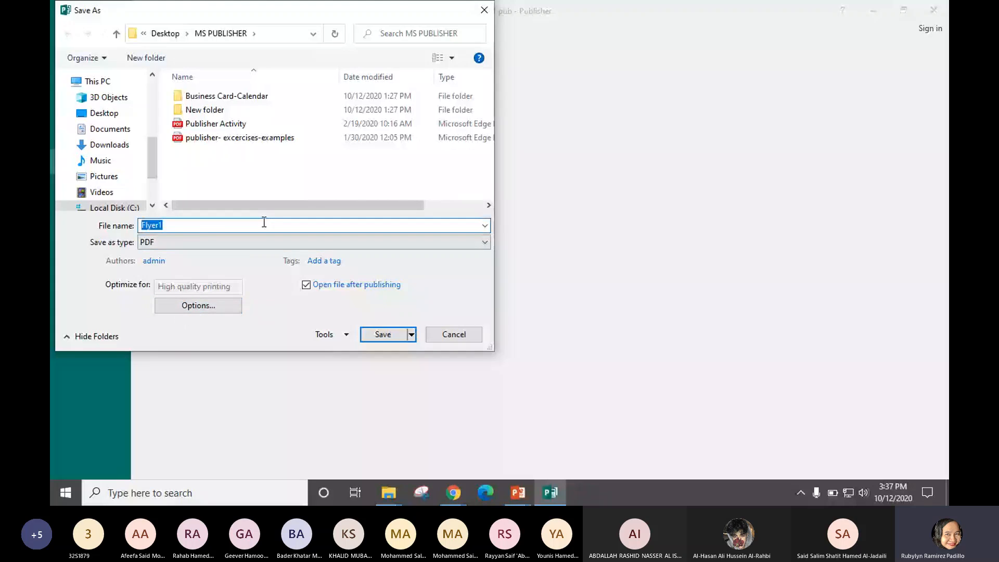
{"action": "type", "text": "b"}
{"action": "key", "text": "Down"}
{"action": "key", "text": "BackSpace"}
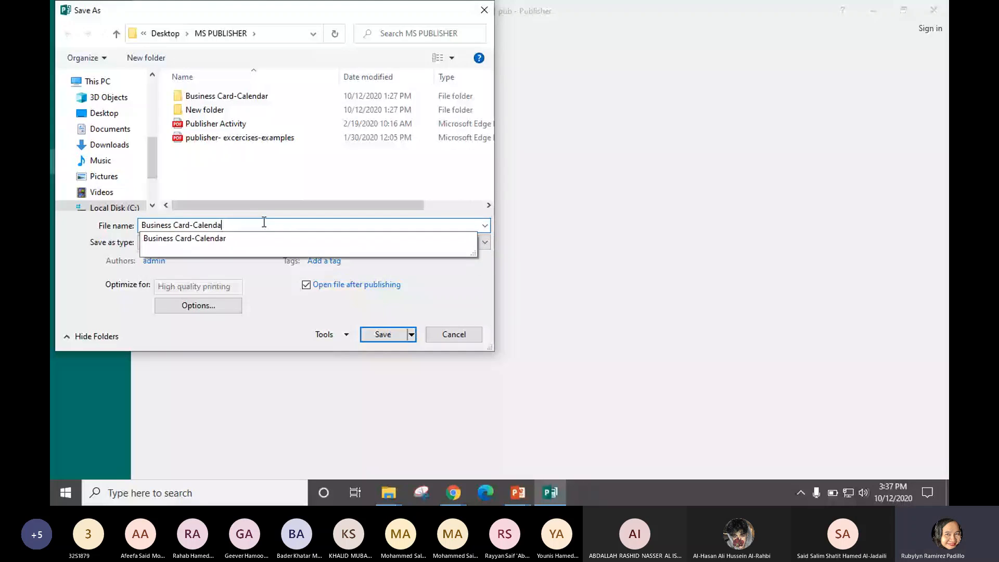
{"action": "key", "text": "BackSpace"}
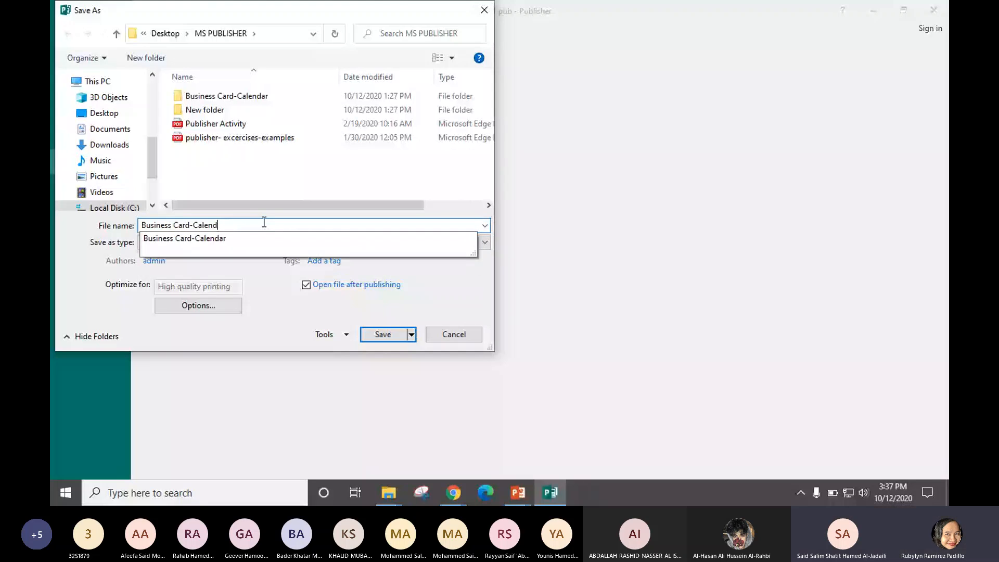
{"action": "key", "text": "BackSpace"}
{"action": "key", "text": "BackSpace"}
{"action": "key", "text": "BackSpace"}
{"action": "key", "text": "BackSpace"}
{"action": "key", "text": "BackSpace"}
{"action": "key", "text": "BackSpace"}
{"action": "key", "text": "BackSpace"}
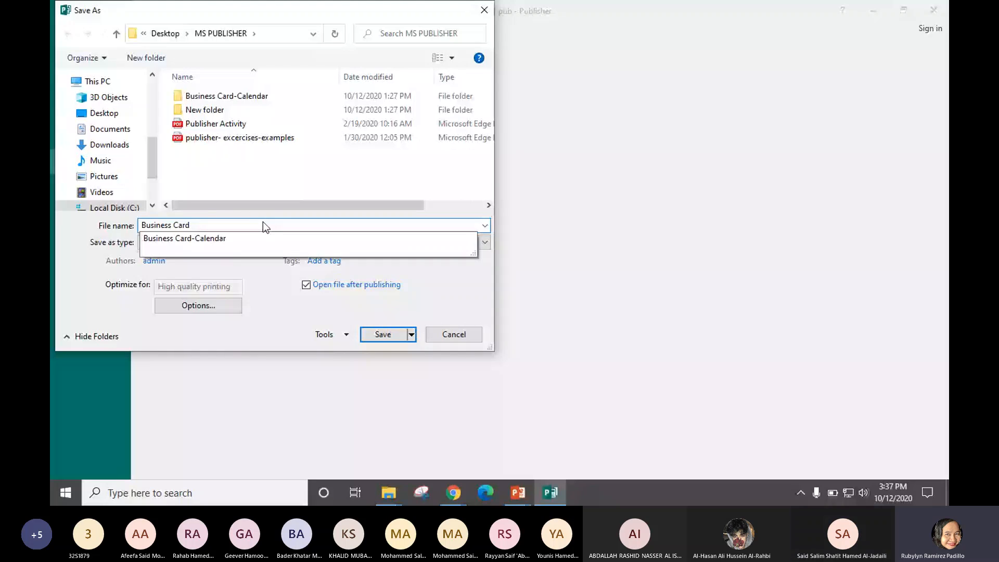
{"action": "type", "text": "1"}
{"action": "left_click", "coordinate": [383, 336]}
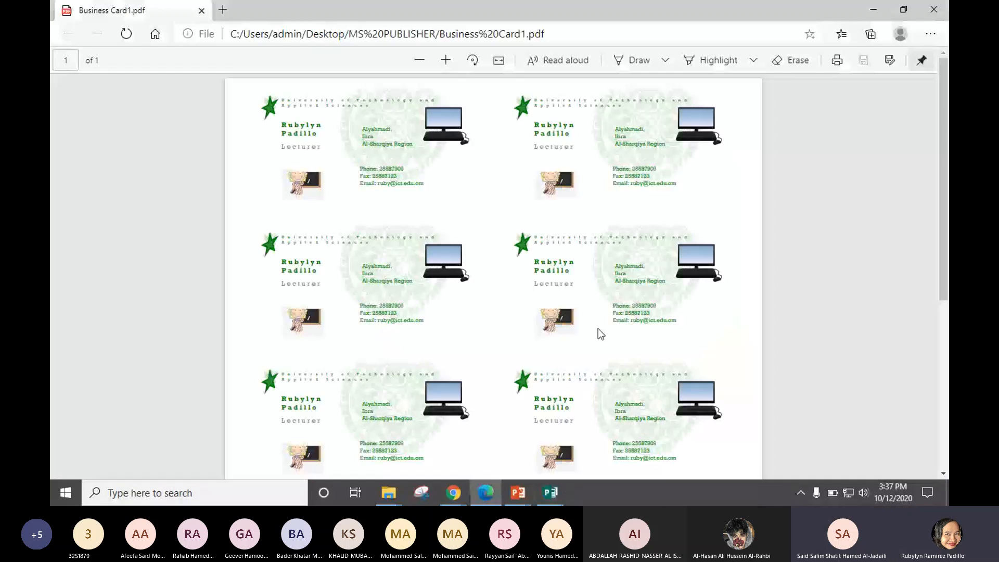
- Look through the whole page of business cards in the exported PDF, from top to bottom and back
{"action": "scroll", "coordinate": [598, 329], "scroll_direction": "down", "scroll_amount": 2}
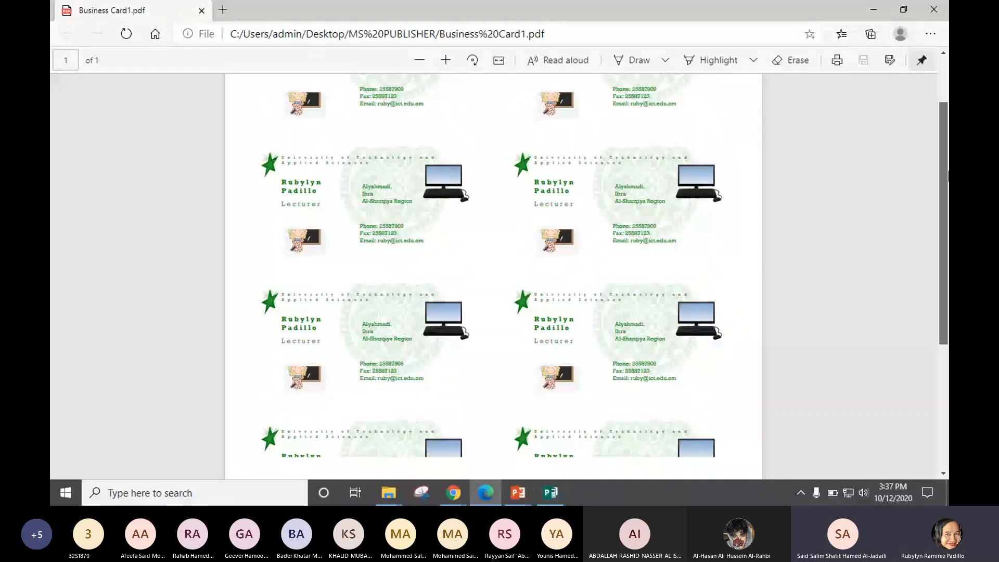
{"action": "left_click_drag", "start_coordinate": [948, 175], "coordinate": [948, 388]}
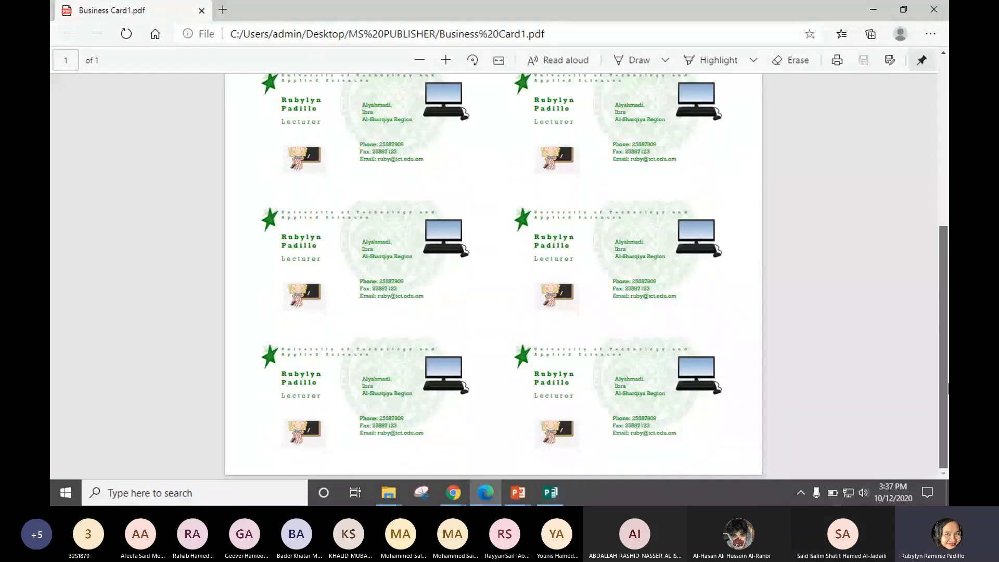
{"action": "scroll", "coordinate": [931, 133], "scroll_direction": "up", "scroll_amount": 3}
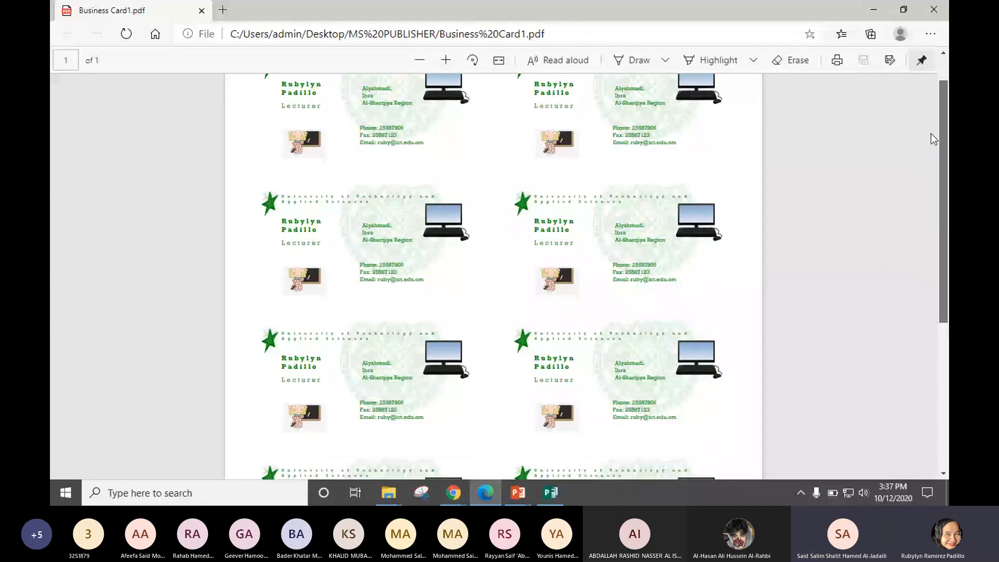
{"action": "scroll", "coordinate": [932, 133], "scroll_direction": "up", "scroll_amount": 1}
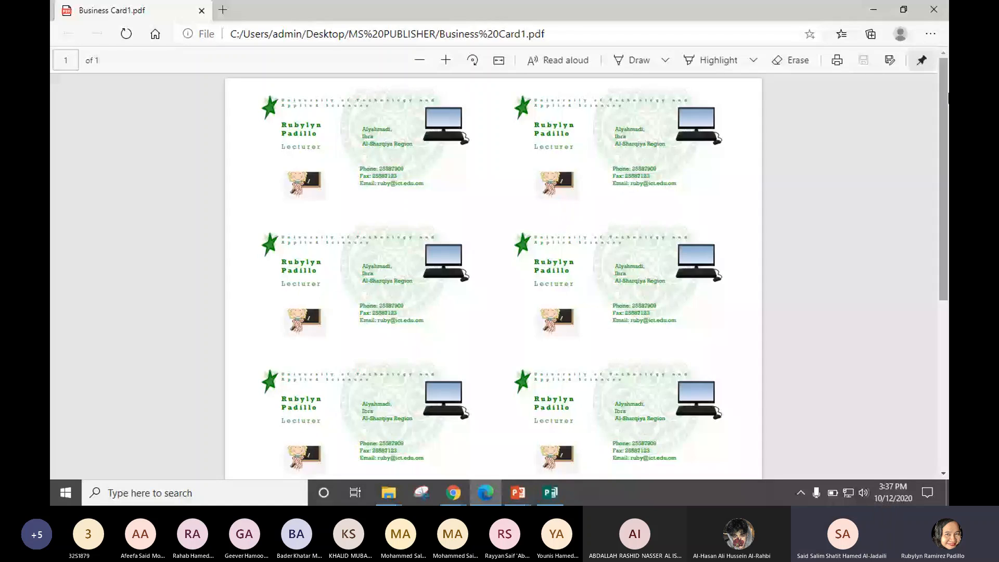
- Switch back to Publisher and open the recent "Flyer1" publication from the MS PUBLISHER folder
{"action": "left_click", "coordinate": [552, 497]}
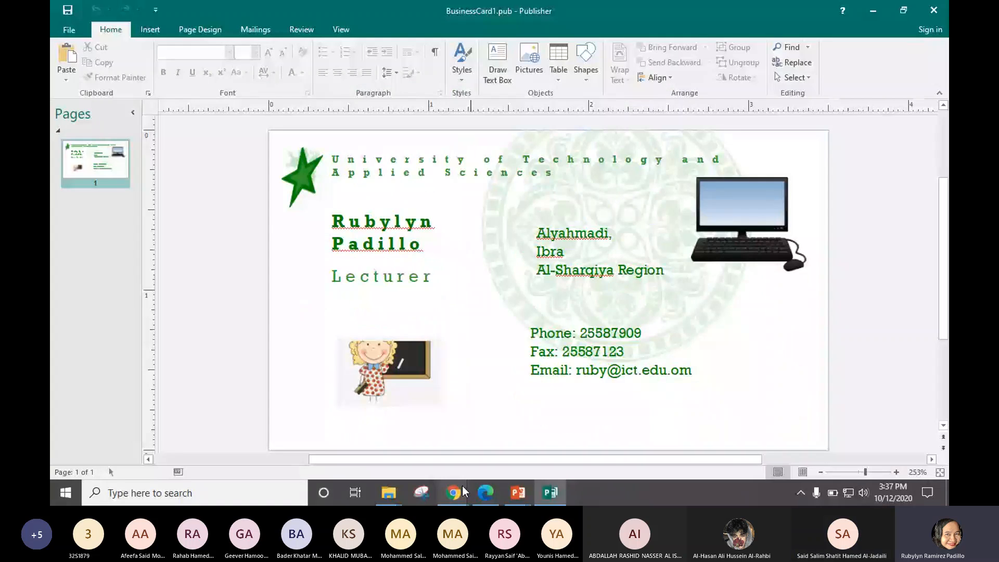
{"action": "left_click", "coordinate": [463, 492]}
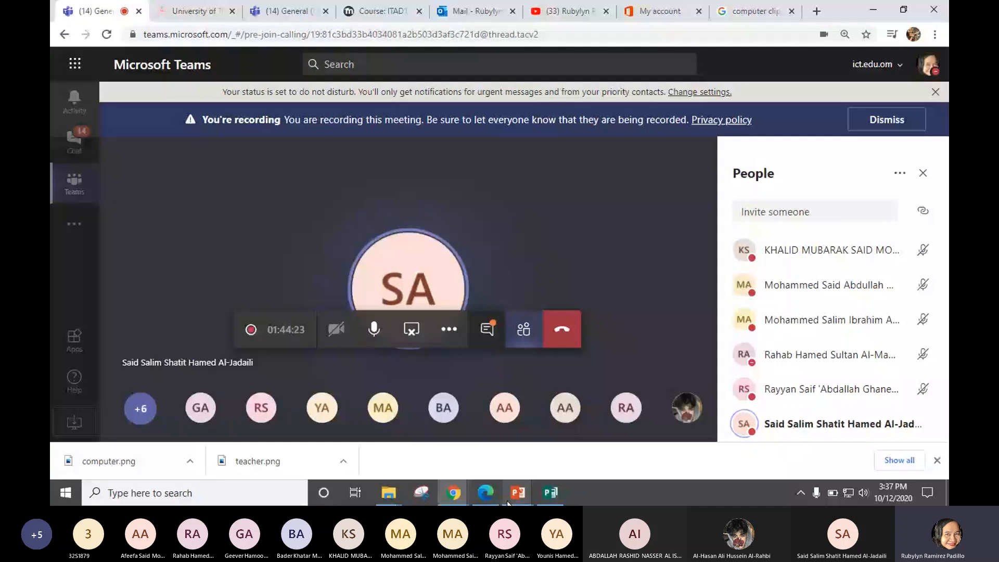
{"action": "key", "text": "alt+Tab"}
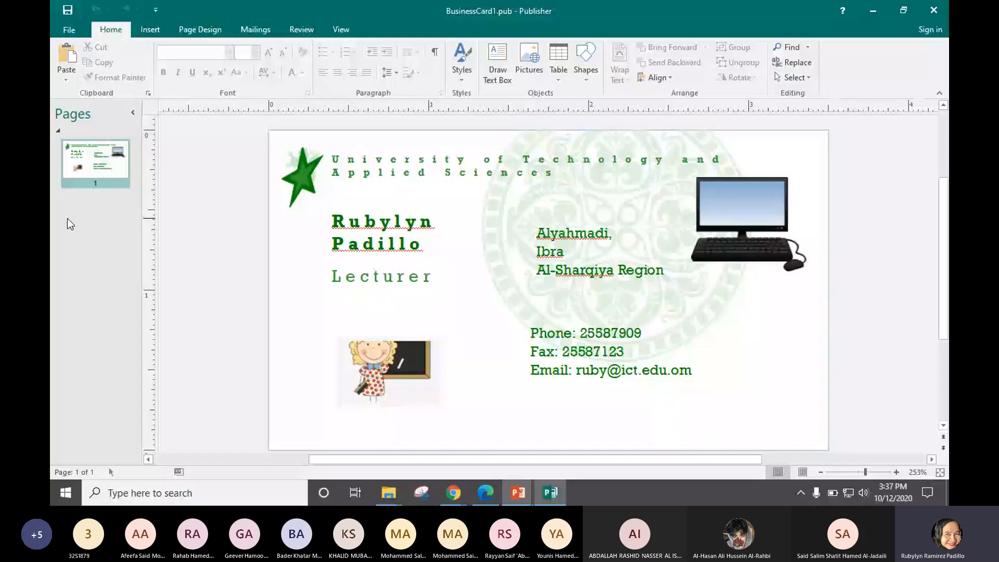
{"action": "left_click", "coordinate": [69, 29]}
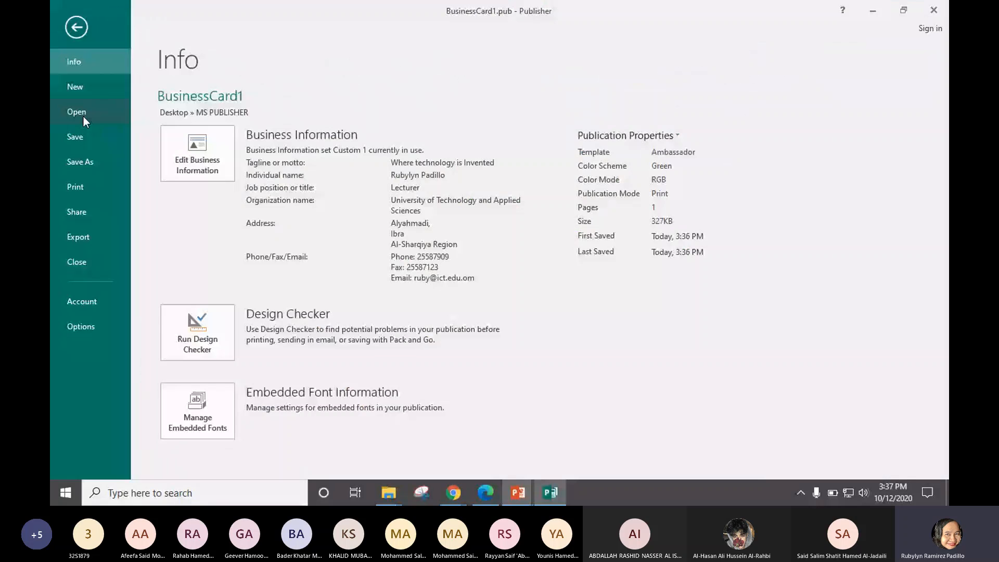
{"action": "left_click", "coordinate": [83, 117]}
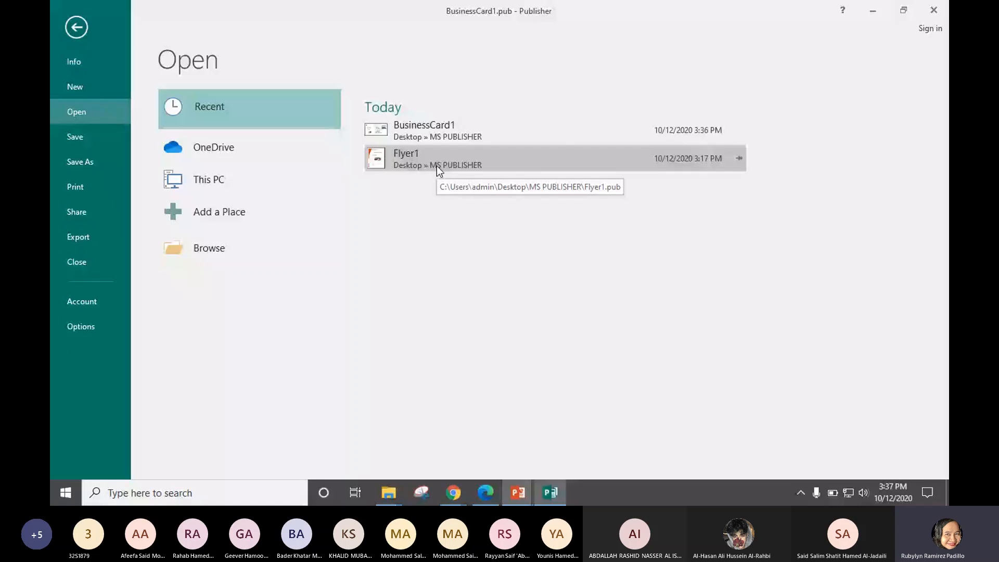
{"action": "left_click", "coordinate": [436, 166]}
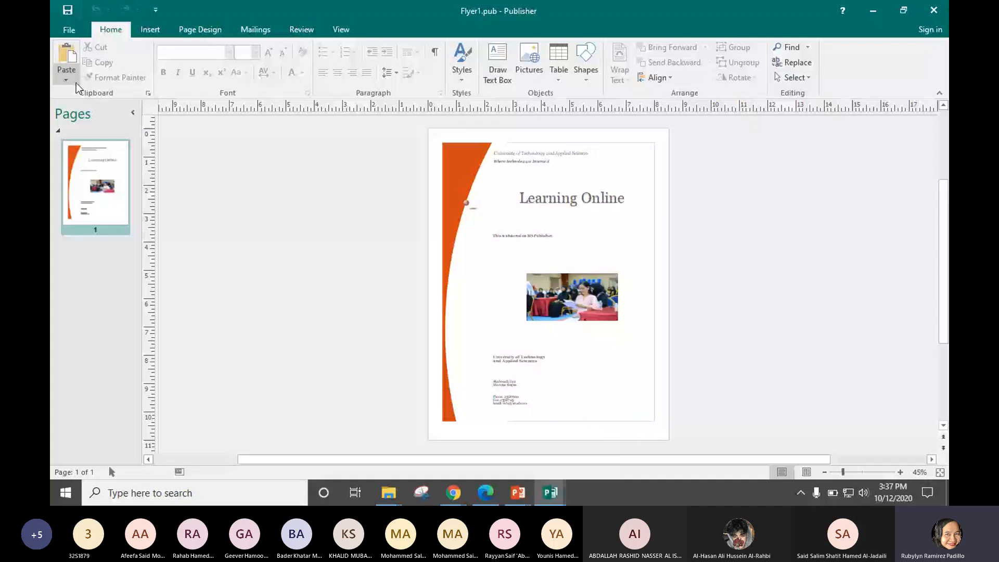
- Save the flyer as a PDF named "Flyer1" in the MS PUBLISHER folder
{"action": "left_click", "coordinate": [69, 31]}
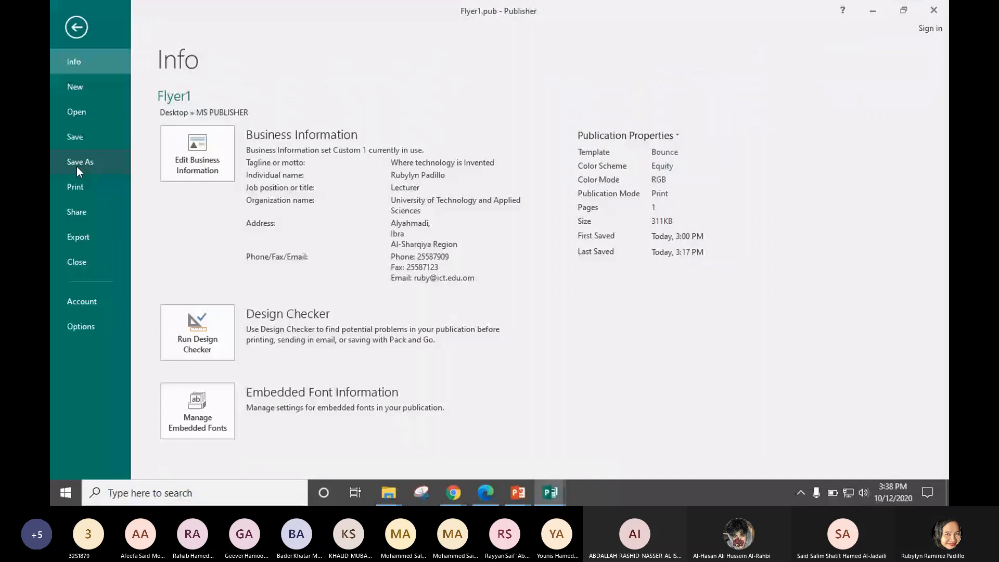
{"action": "left_click", "coordinate": [76, 166]}
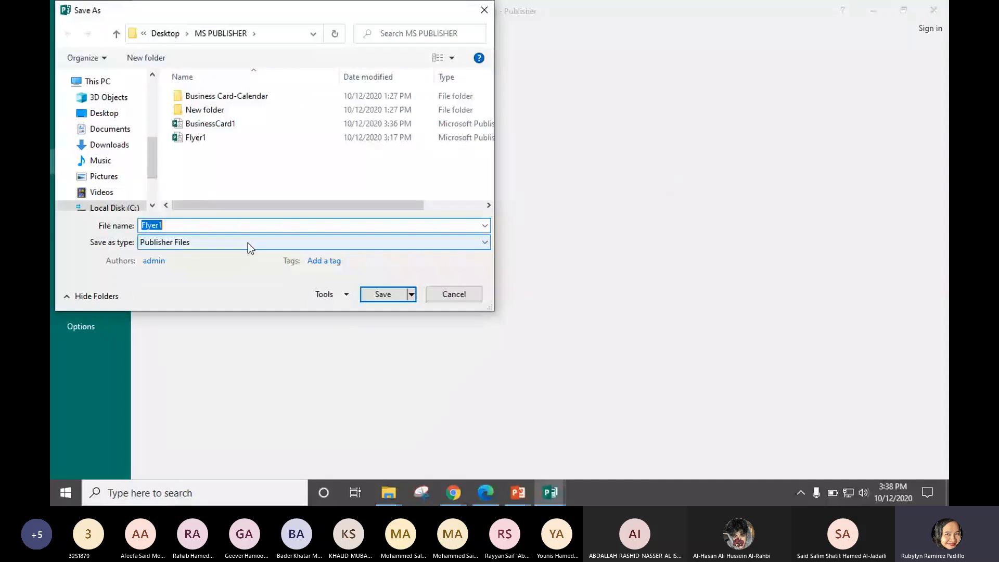
{"action": "left_click", "coordinate": [248, 243]}
{"action": "left_click", "coordinate": [218, 286]}
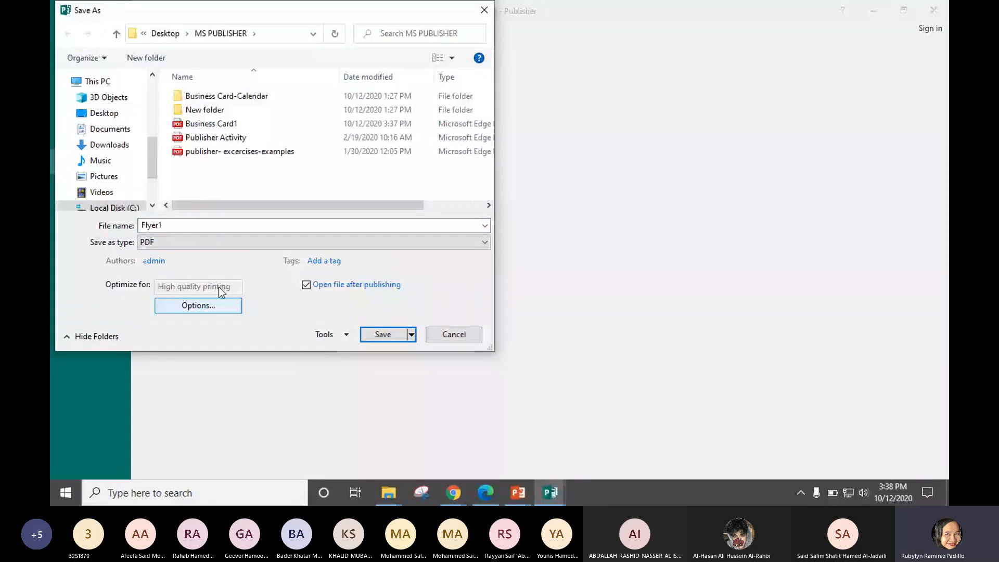
{"action": "left_click", "coordinate": [385, 336]}
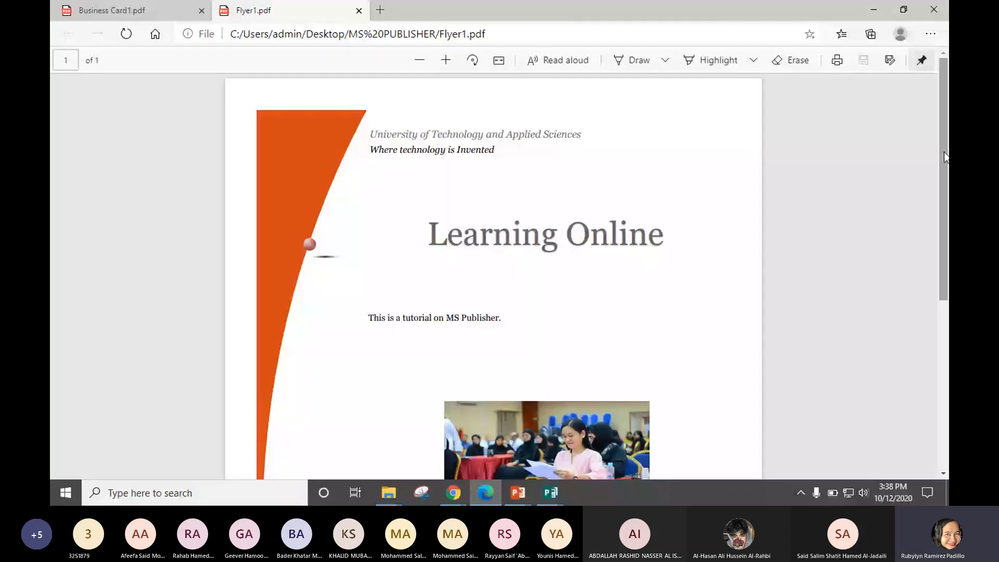
- Review the exported Flyer1 and Business Card1 PDFs in the browser, ending on the flyer
{"action": "left_click_drag", "start_coordinate": [945, 157], "coordinate": [942, 201]}
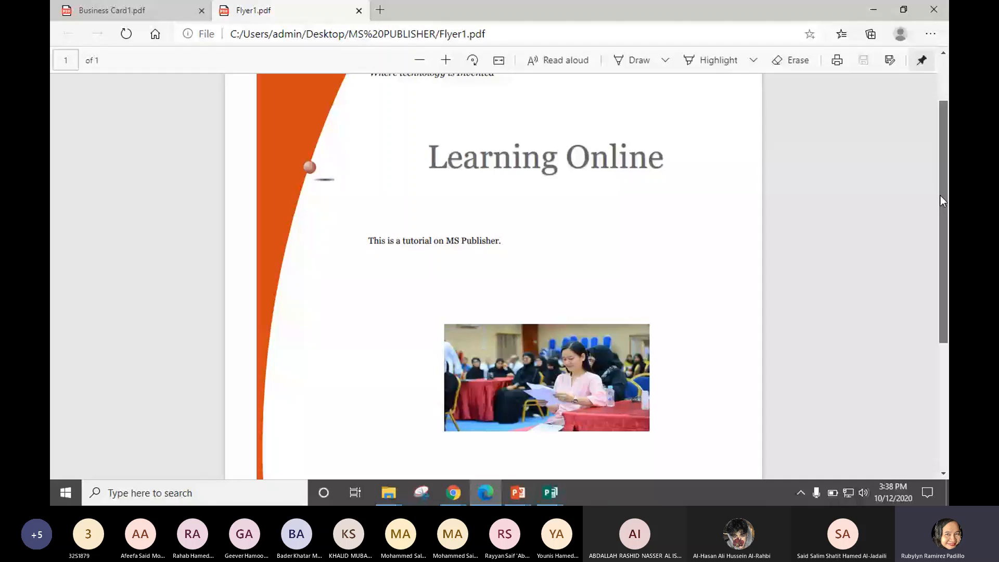
{"action": "left_click_drag", "start_coordinate": [942, 198], "coordinate": [943, 154]}
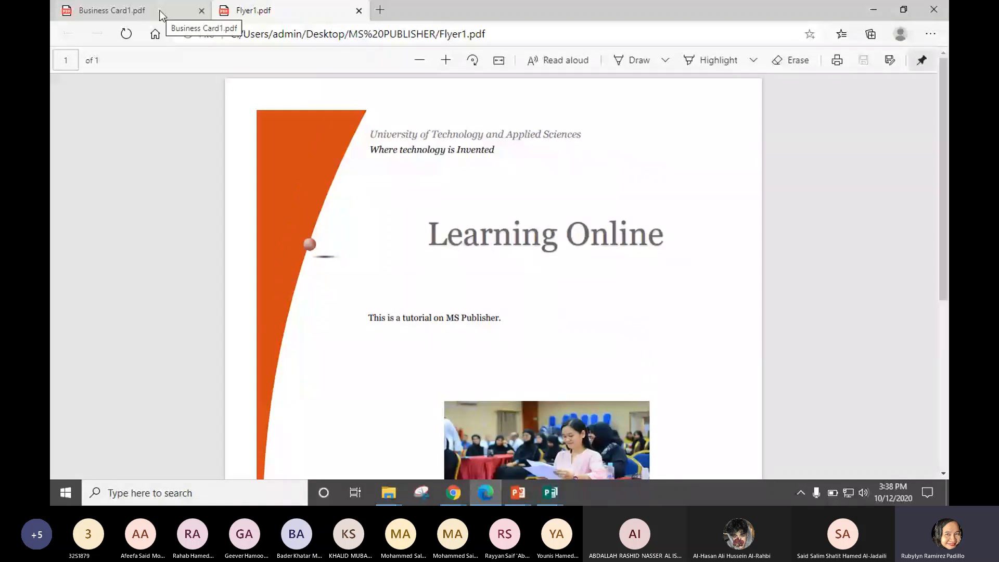
{"action": "left_click", "coordinate": [160, 15]}
{"action": "mouse_move", "coordinate": [943, 128]}
{"action": "left_mouse_down"}
{"action": "mouse_move", "coordinate": [943, 307]}
{"action": "mouse_move", "coordinate": [945, 136]}
{"action": "left_mouse_up"}
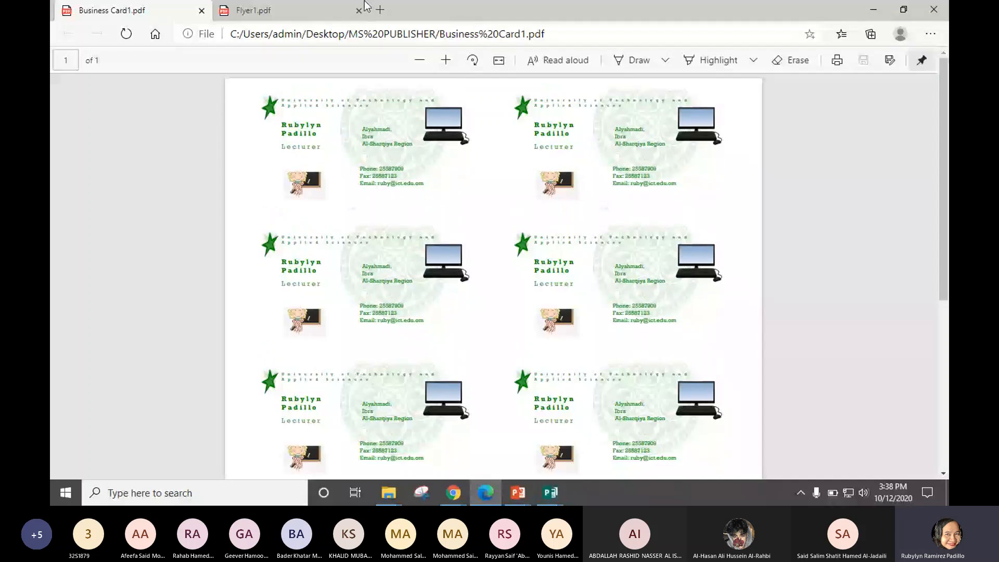
{"action": "left_click", "coordinate": [309, 15]}
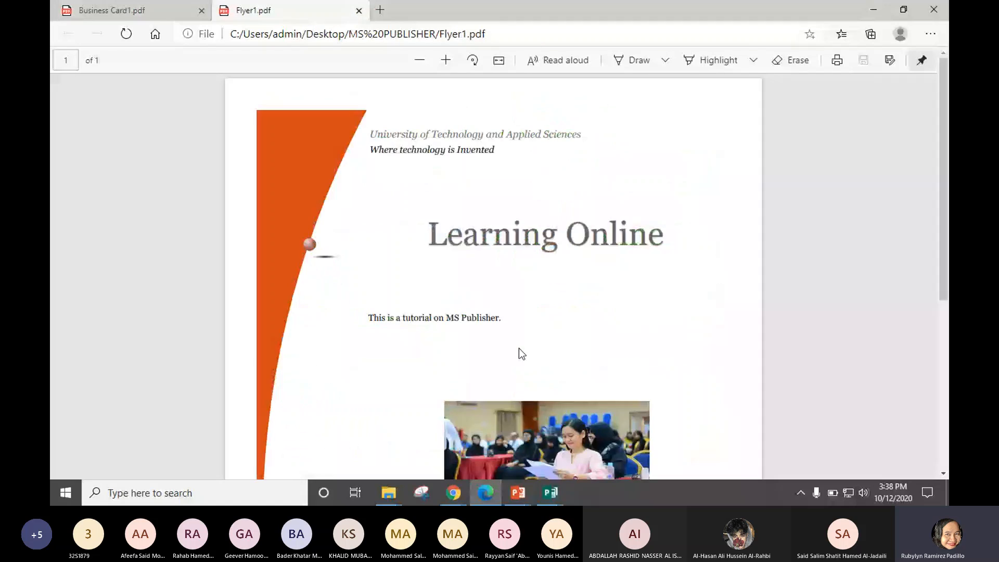